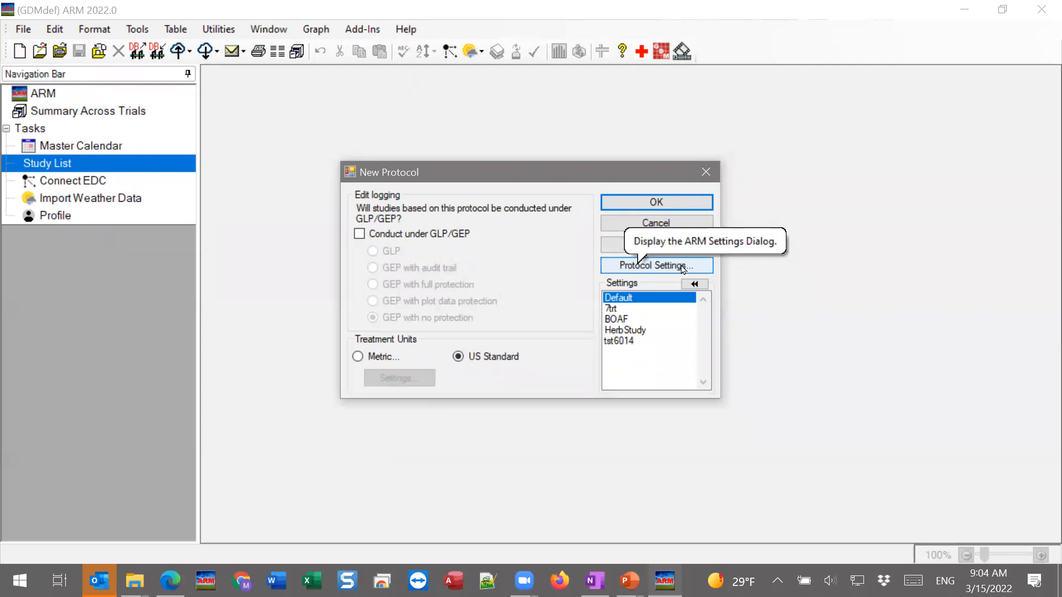
# Open the new protocol's settings and show the available experimental design types in the design settings
pyautogui.click(684, 269)
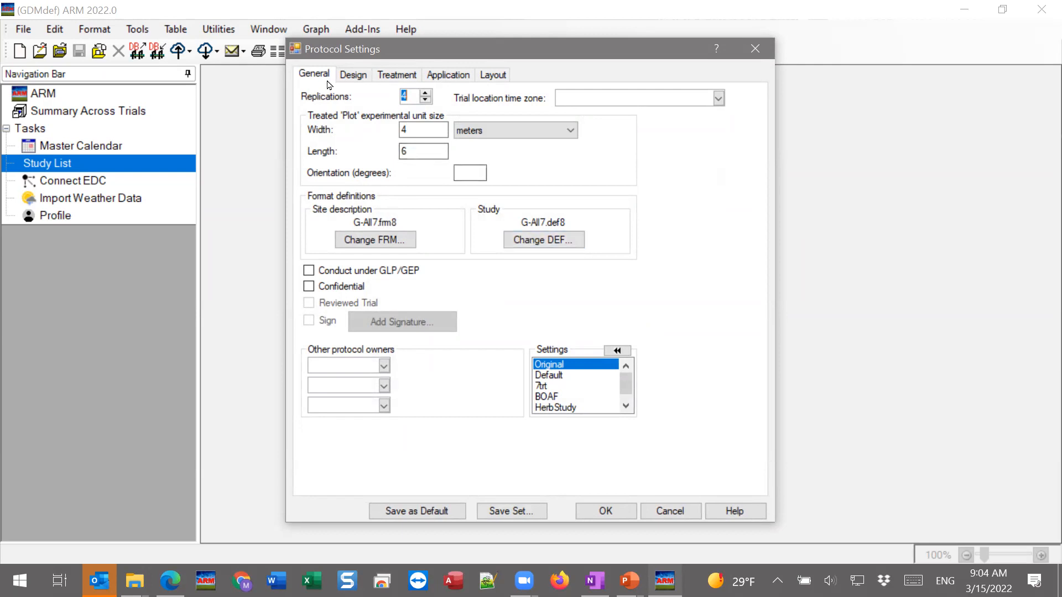
pyautogui.click(353, 74)
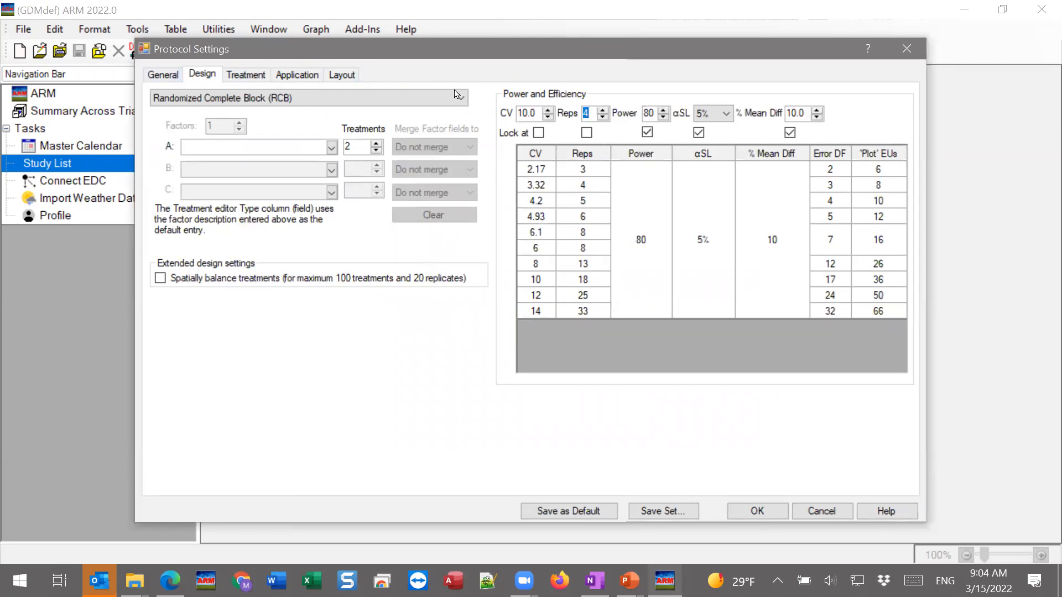
pyautogui.click(323, 103)
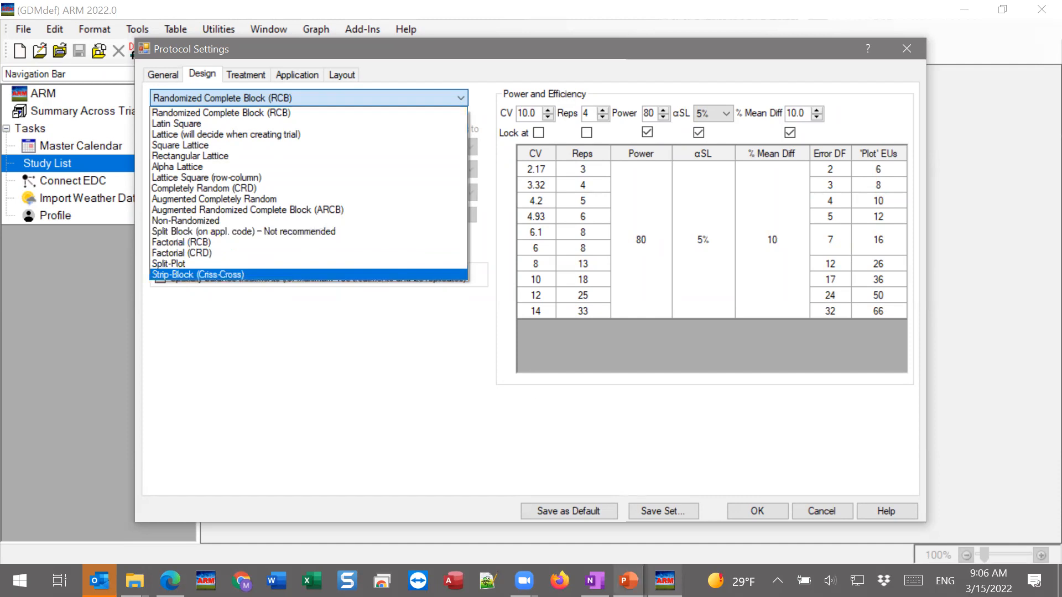
# Switch to the Split-plot.pptx presentation in PowerPoint and show slide 2 on the Factorial CRD design
pyautogui.click(630, 581)
pyautogui.click(694, 512)
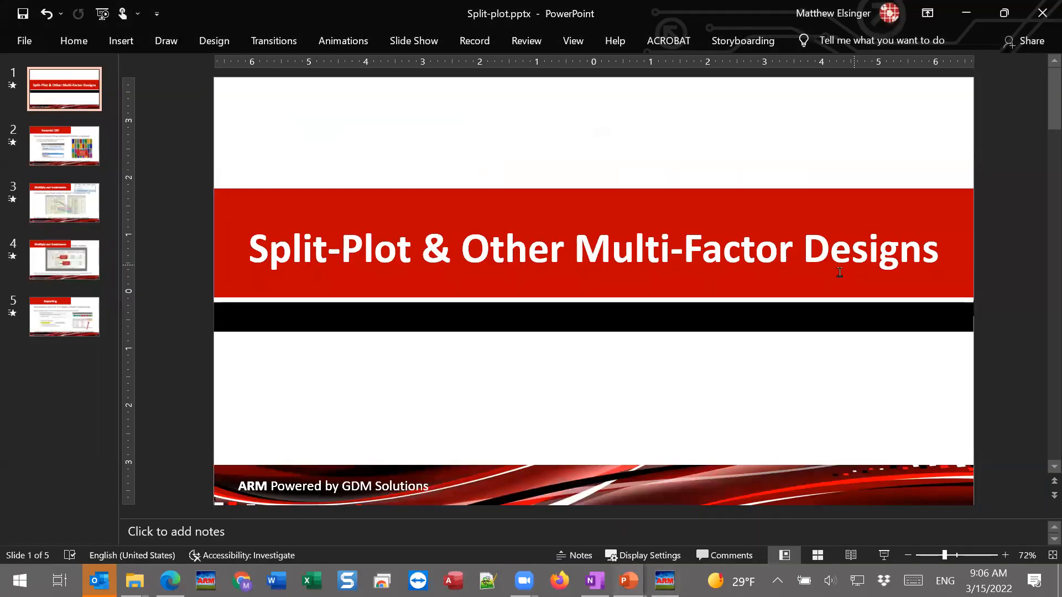
pyautogui.click(56, 149)
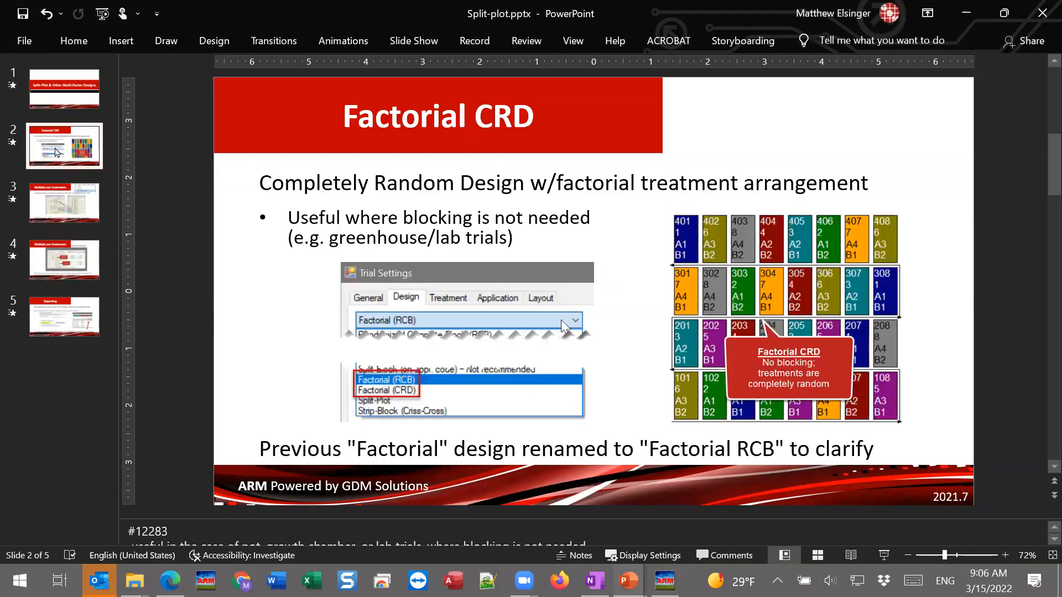
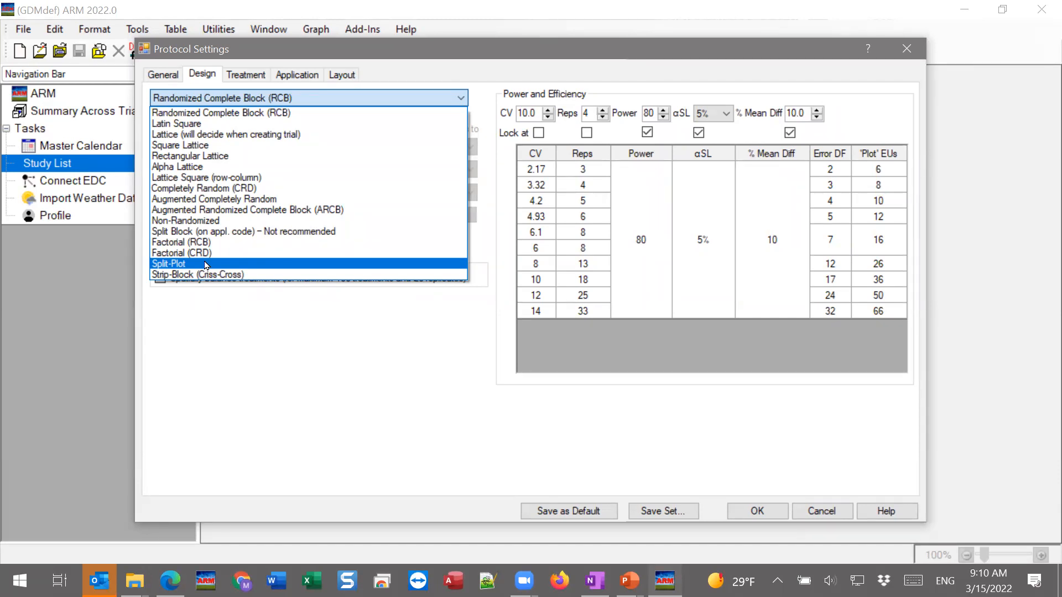
# Set the protocol's experimental design to Split-Plot and check its number-of-factors setting
pyautogui.click(205, 265)
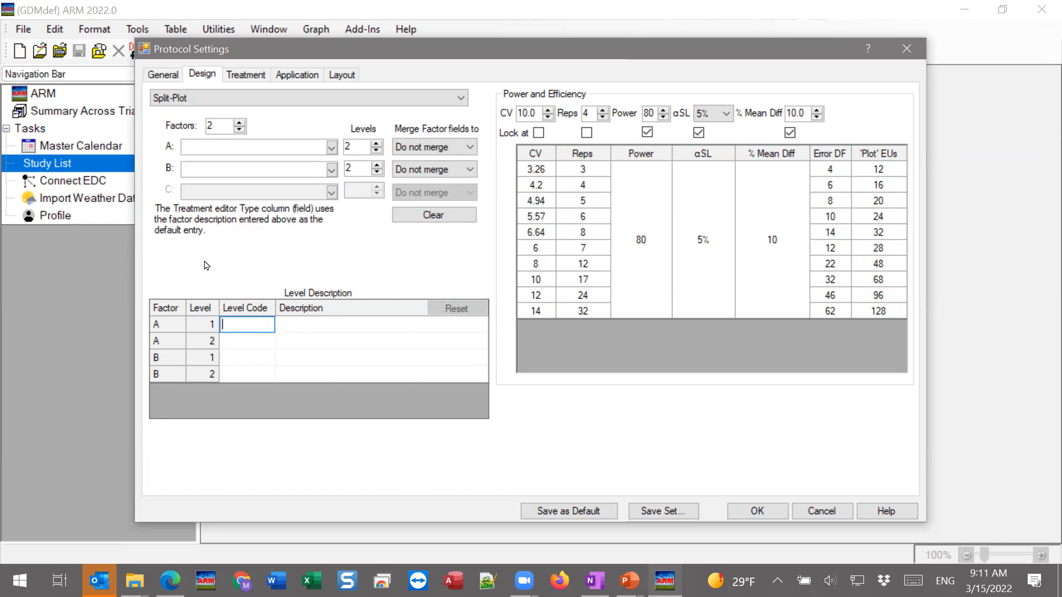
pyautogui.click(230, 99)
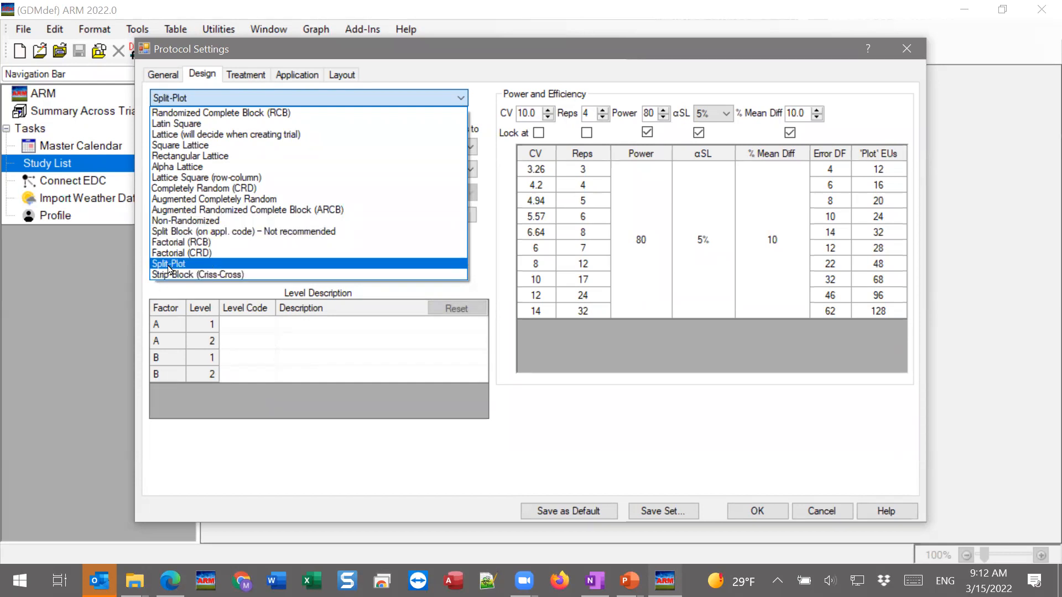
pyautogui.click(186, 266)
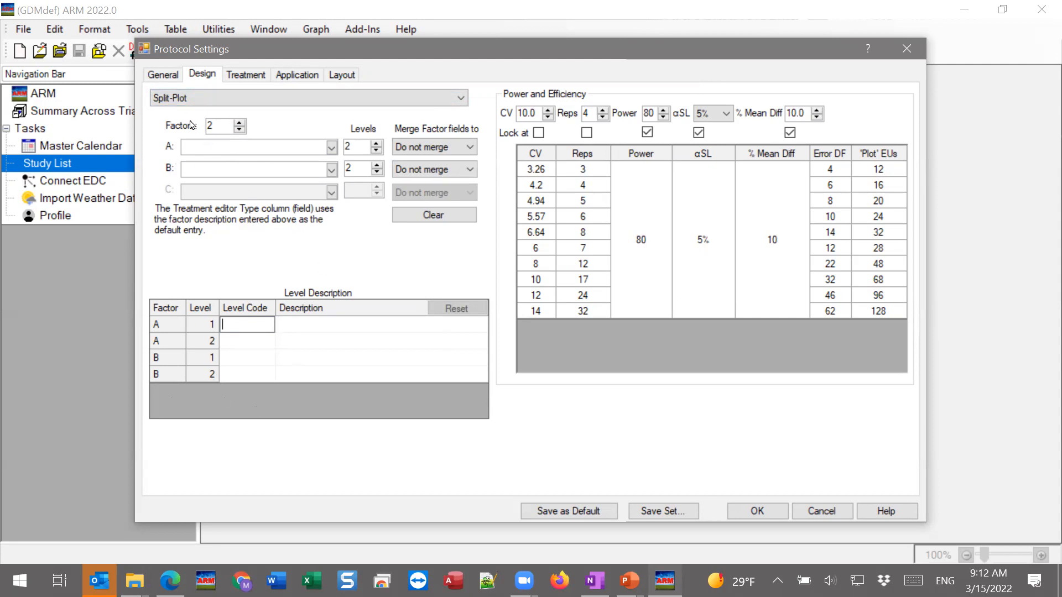
pyautogui.click(219, 130)
pyautogui.moveTo(192, 132)
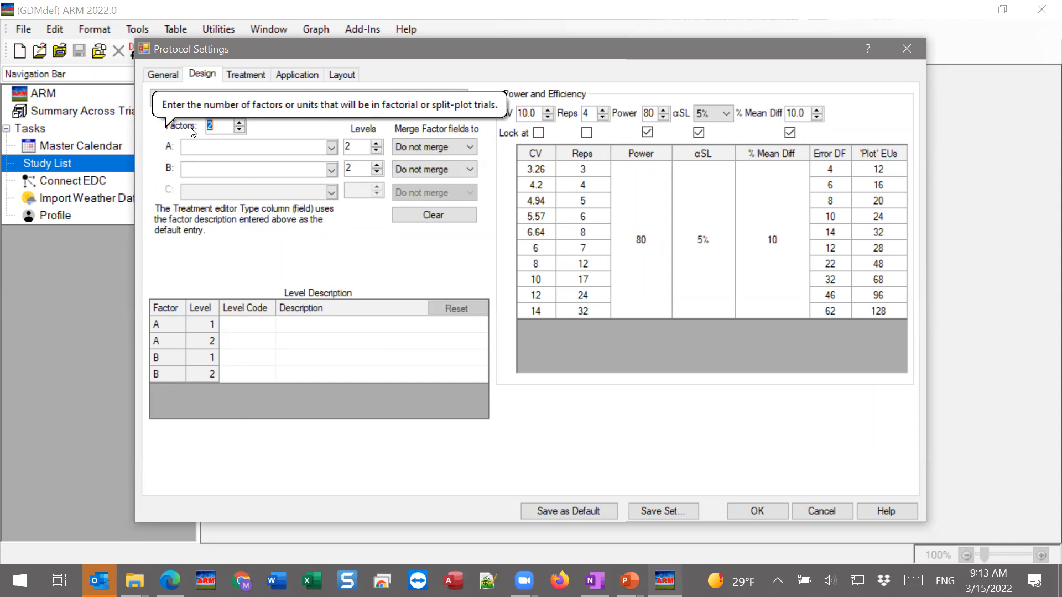
# Describe factor A as Cultural Practice from the factor list and give it 3 levels
pyautogui.click(254, 149)
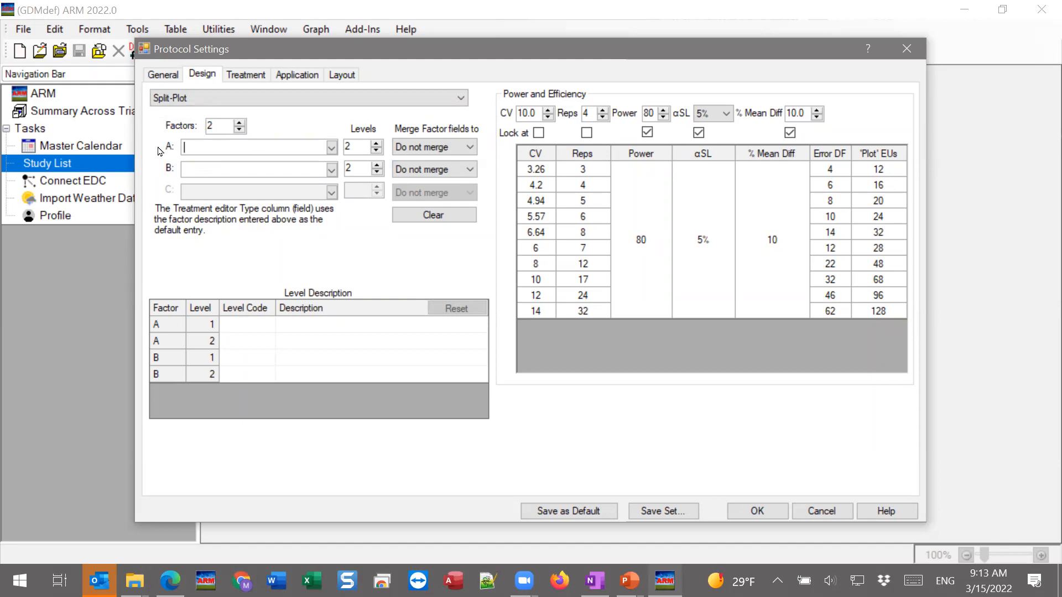
pyautogui.click(212, 168)
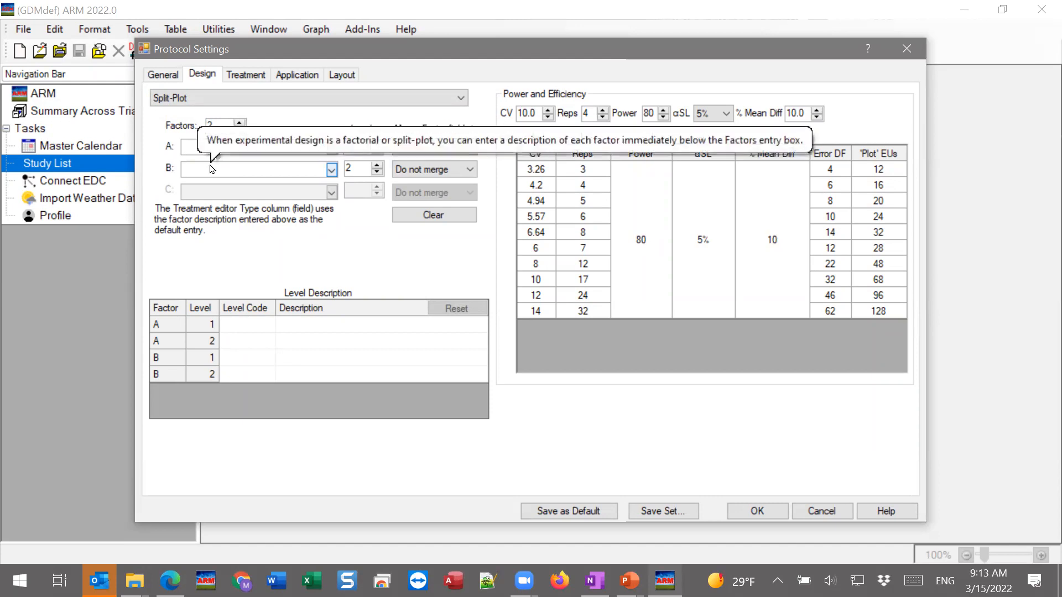
pyautogui.click(203, 146)
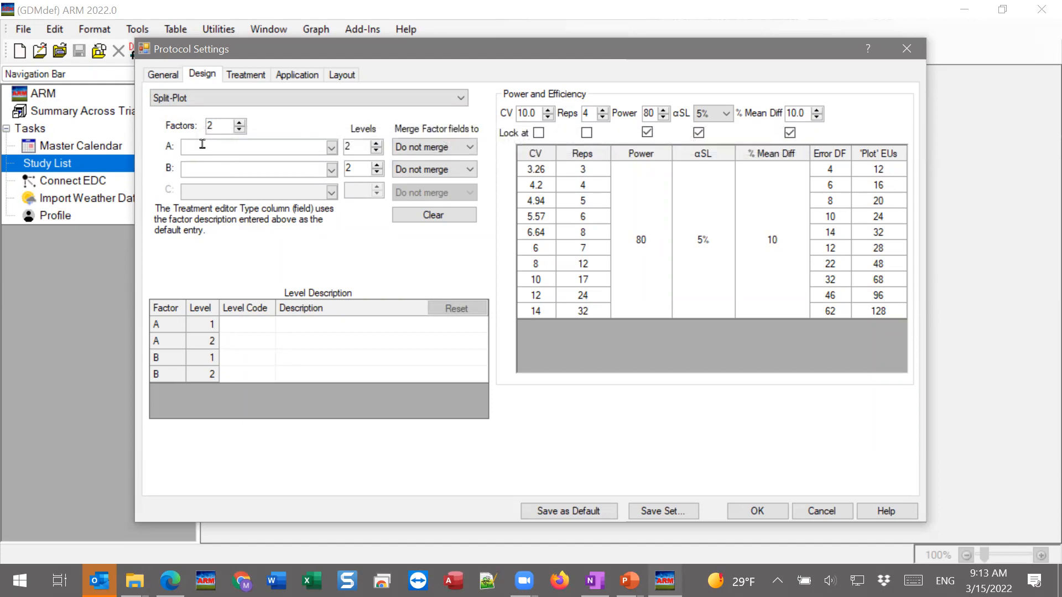
pyautogui.click(331, 146)
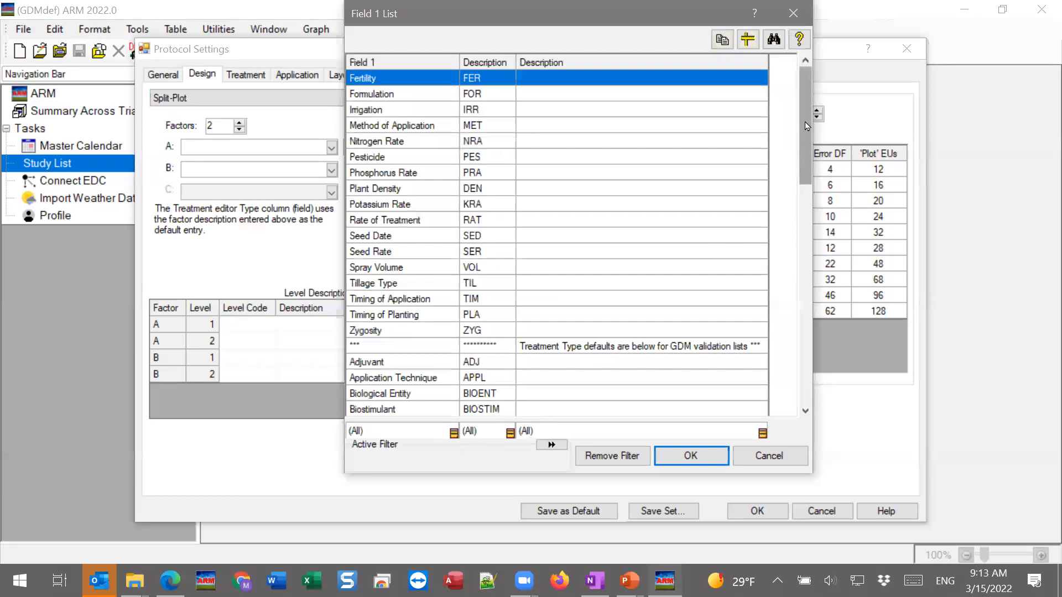
pyautogui.moveTo(805, 123); pyautogui.dragTo(798, 295)
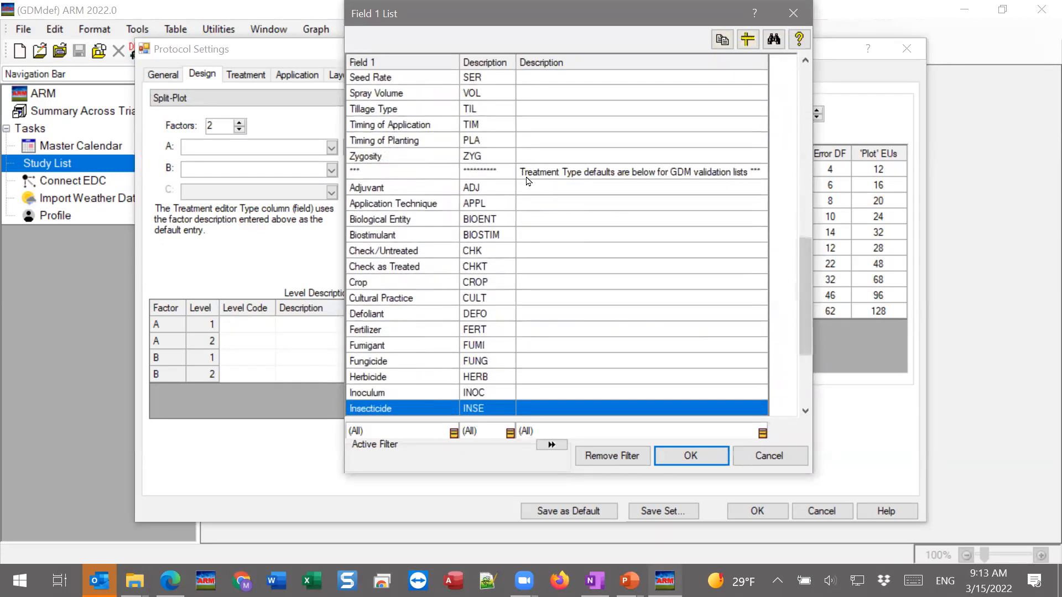
pyautogui.moveTo(811, 283); pyautogui.dragTo(808, 310)
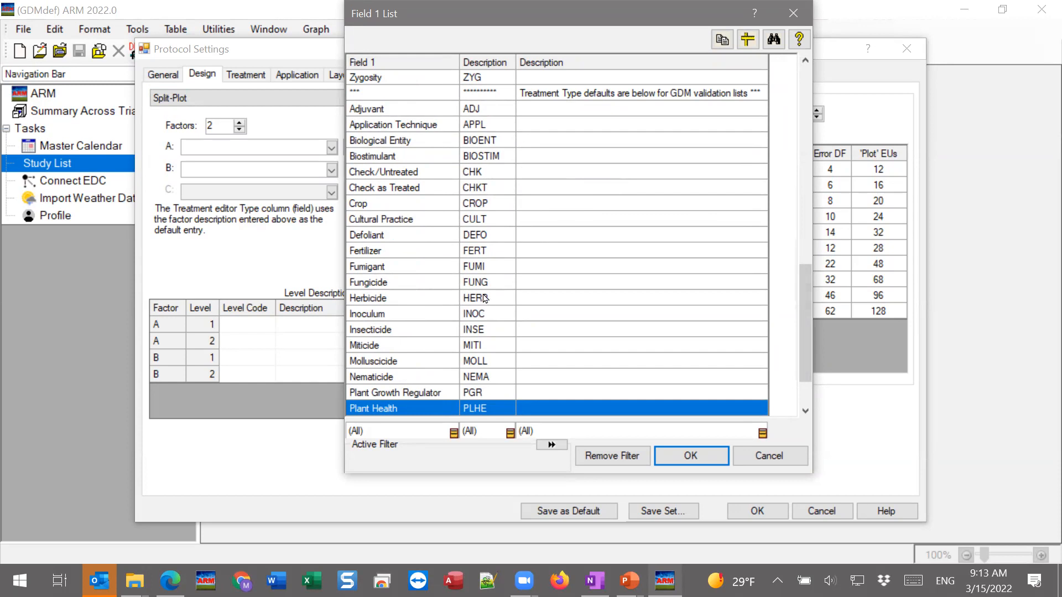
pyautogui.click(390, 223)
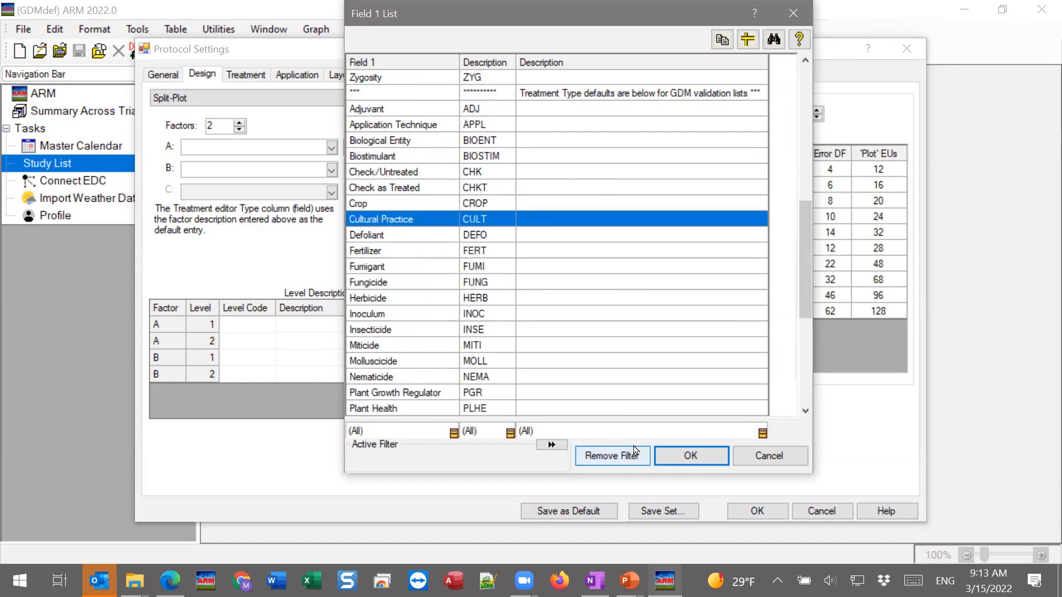
pyautogui.click(690, 455)
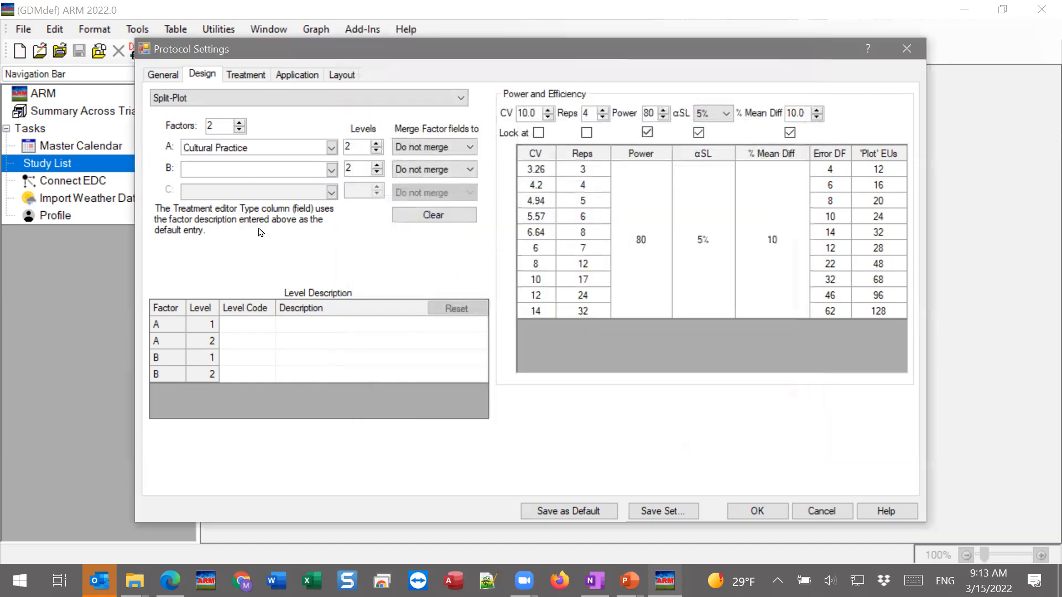
pyautogui.click(376, 146)
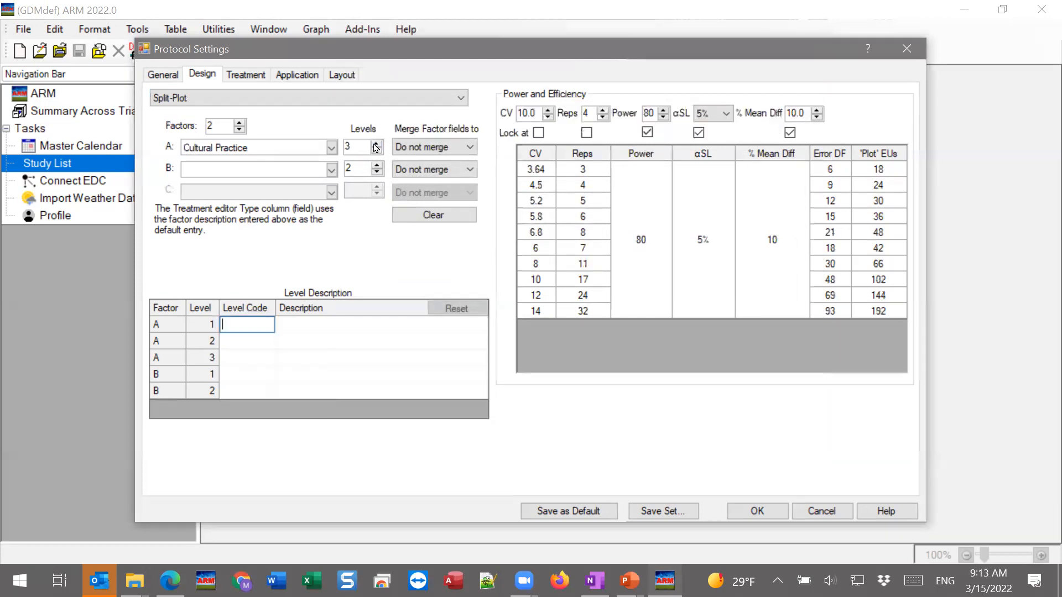
# Describe factor B as Herbicide from the factor list and give it 4 levels
pyautogui.moveTo(262, 171)
pyautogui.moveTo(283, 148)
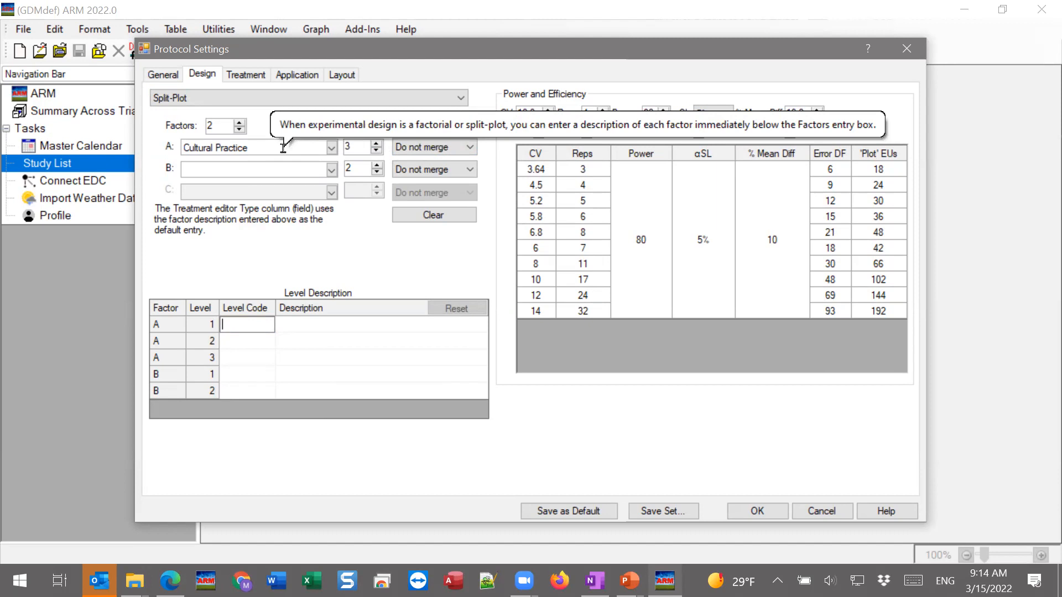
pyautogui.click(282, 170)
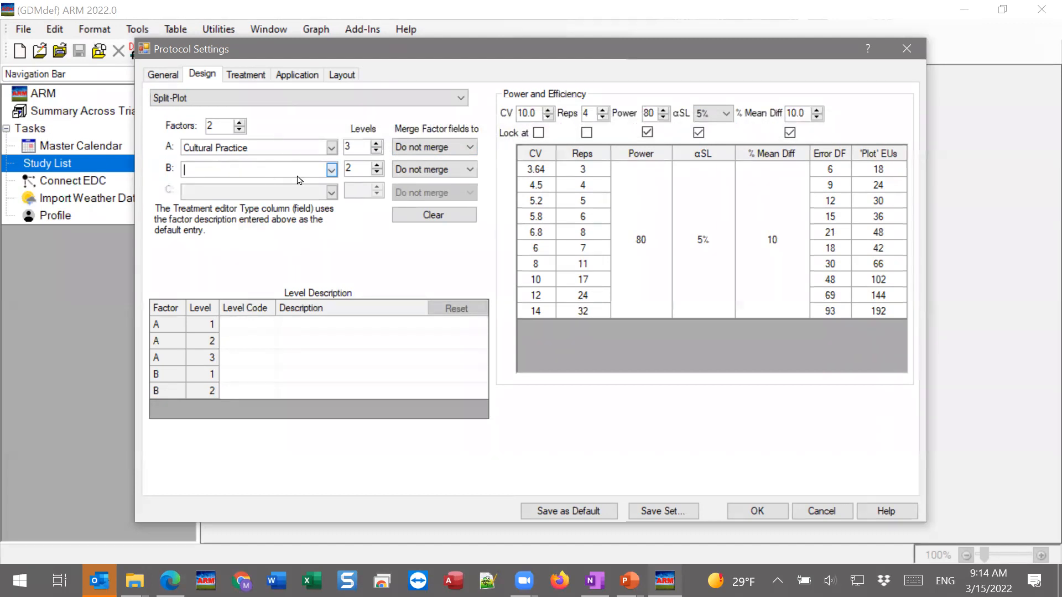
pyautogui.click(332, 170)
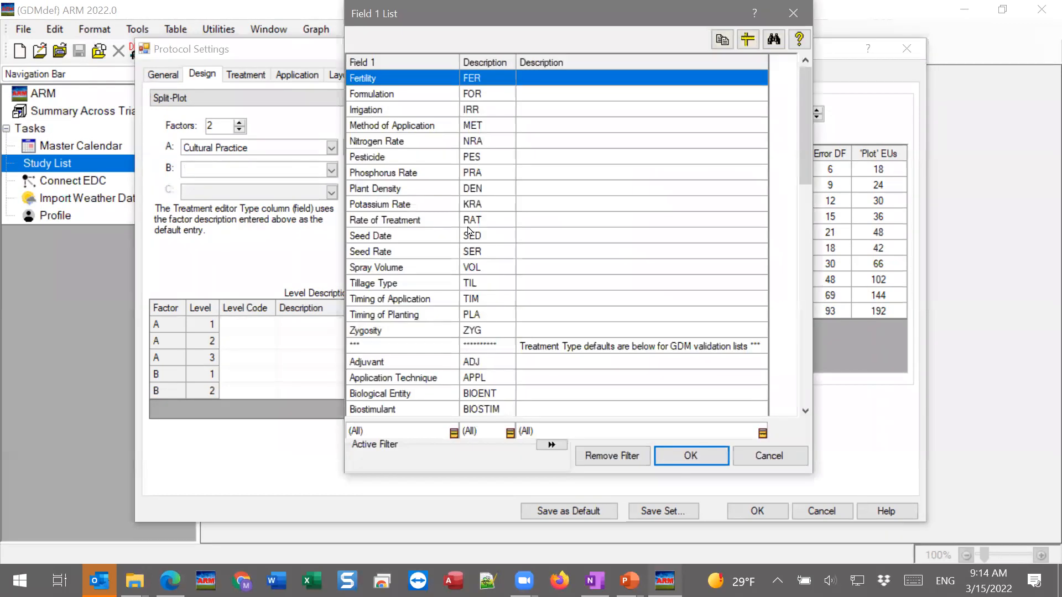
pyautogui.moveTo(807, 128); pyautogui.dragTo(783, 328)
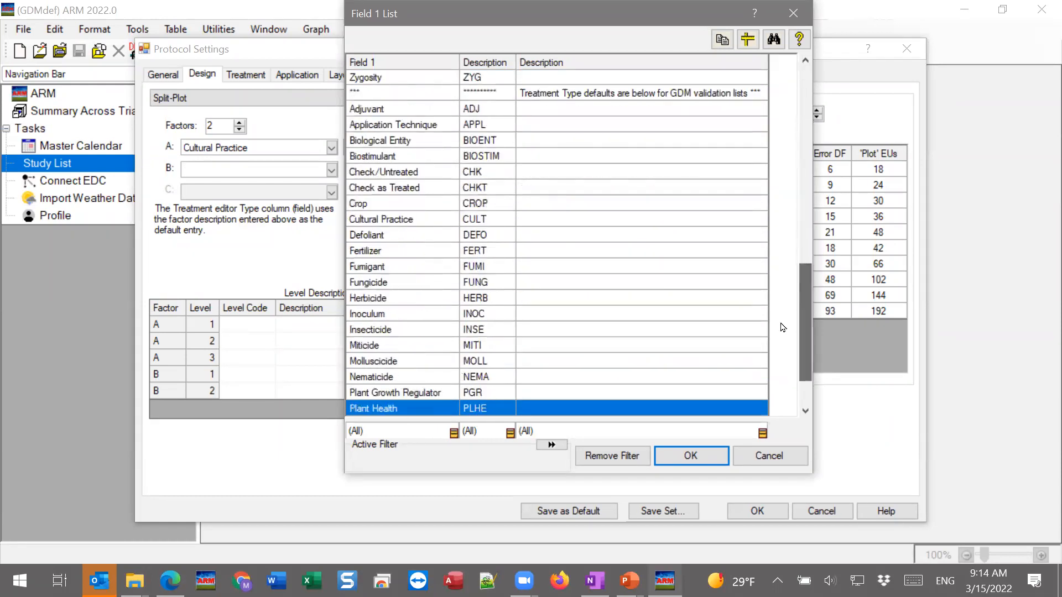
pyautogui.click(709, 298)
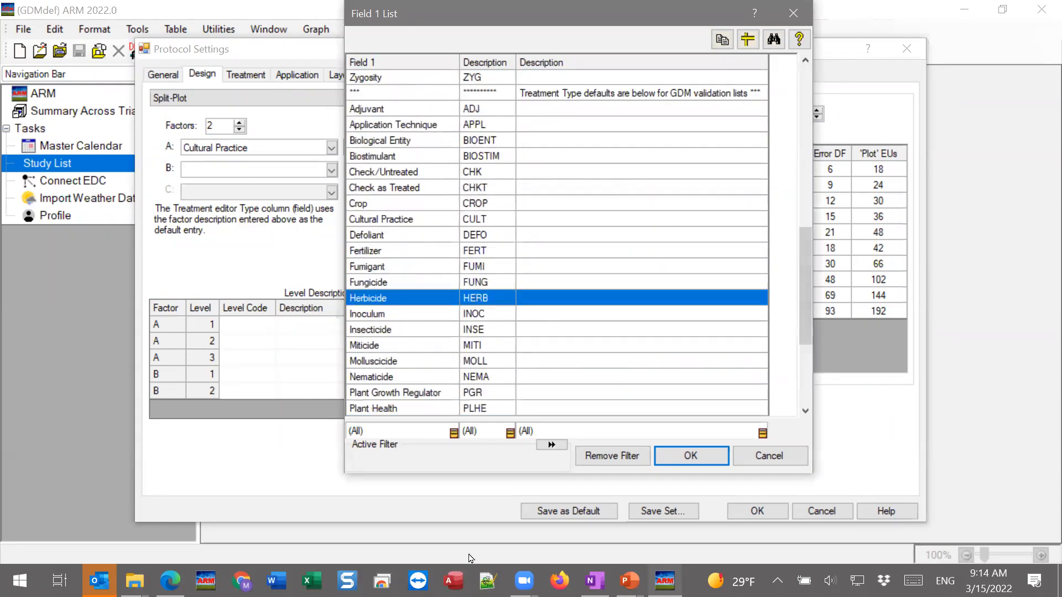
pyautogui.click(691, 456)
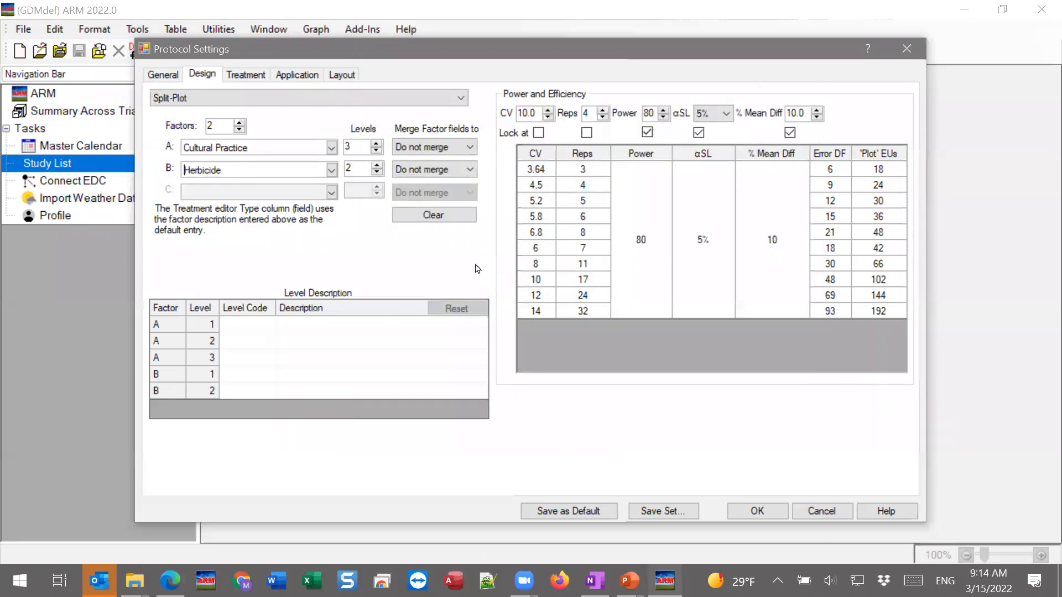
pyautogui.click(378, 165)
pyautogui.click(378, 165)
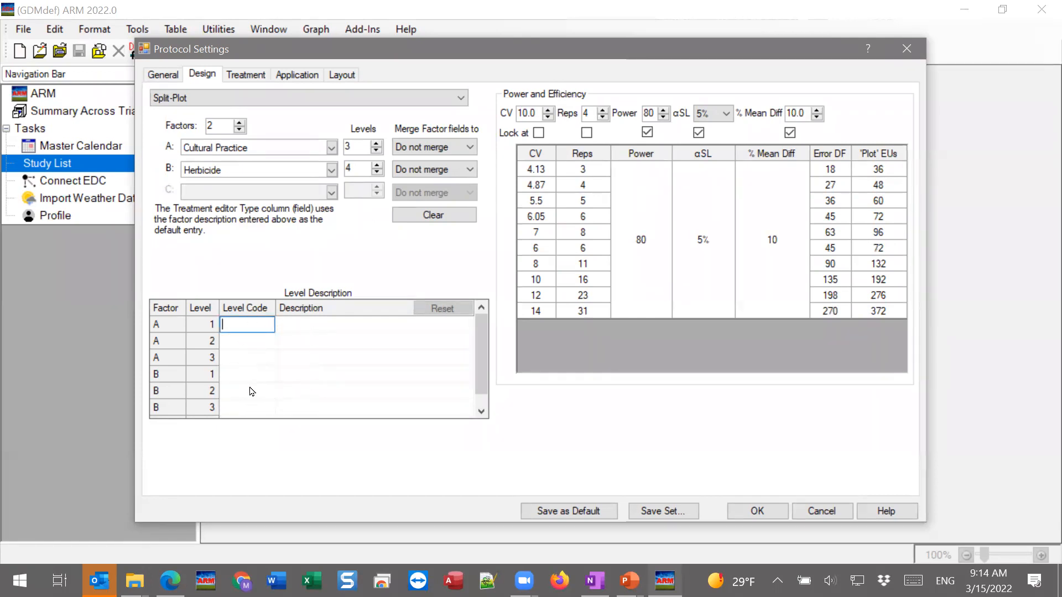
pyautogui.moveTo(483, 346)
pyautogui.mouseDown()
pyautogui.moveTo(481, 359)
pyautogui.moveTo(480, 341)
pyautogui.mouseUp()
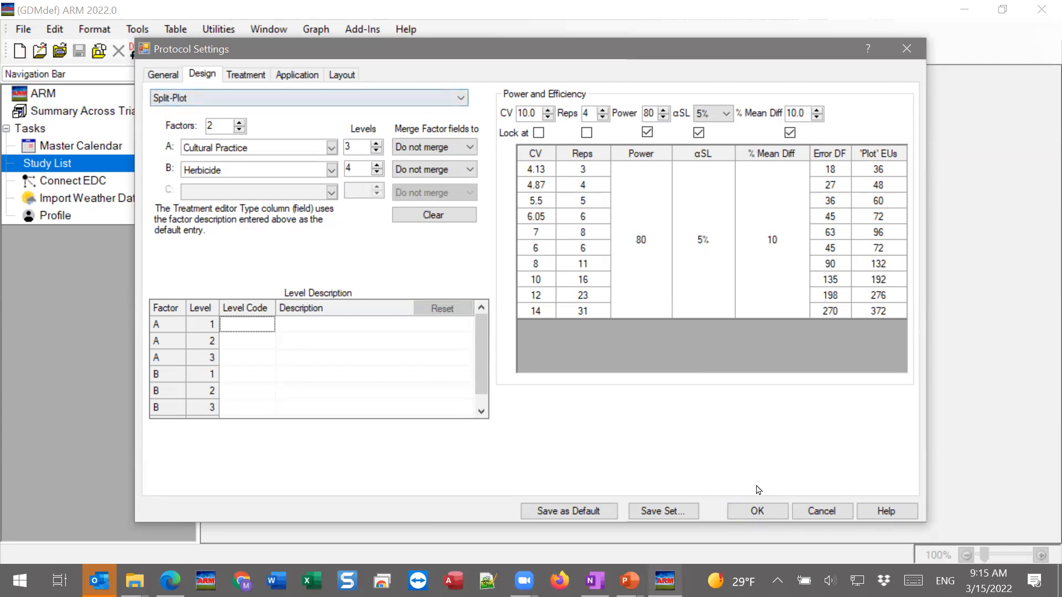
# Accept the split-plot settings to create the new protocol and open its Treatments editor
pyautogui.click(758, 512)
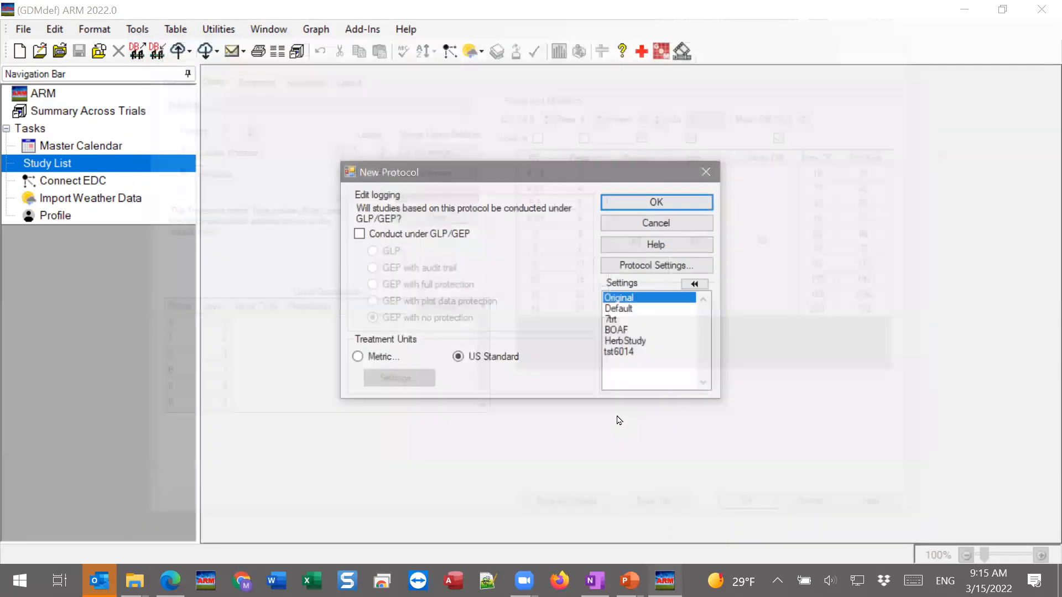
pyautogui.click(650, 209)
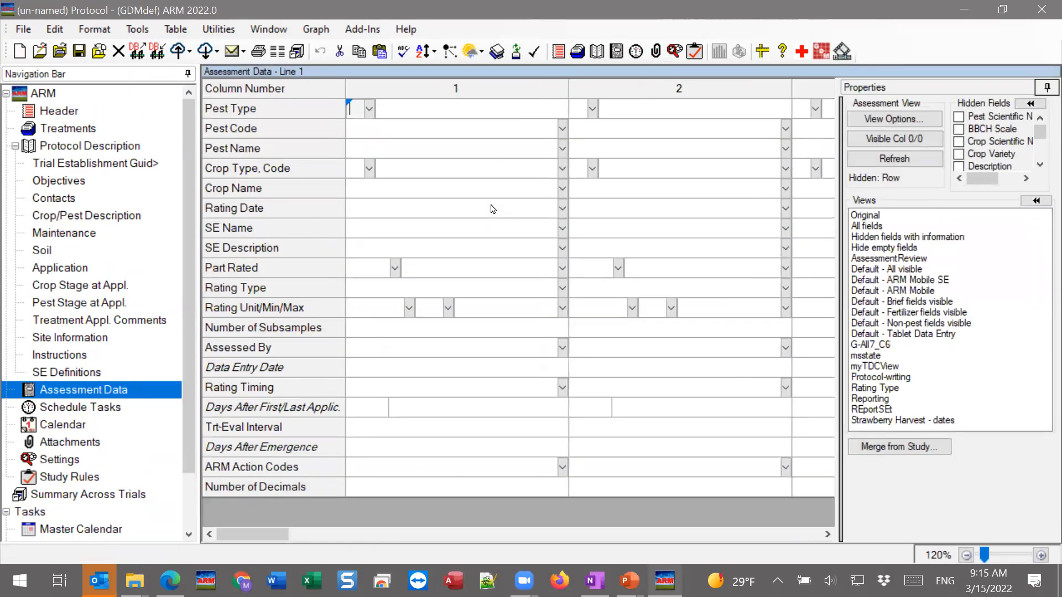
pyautogui.click(81, 131)
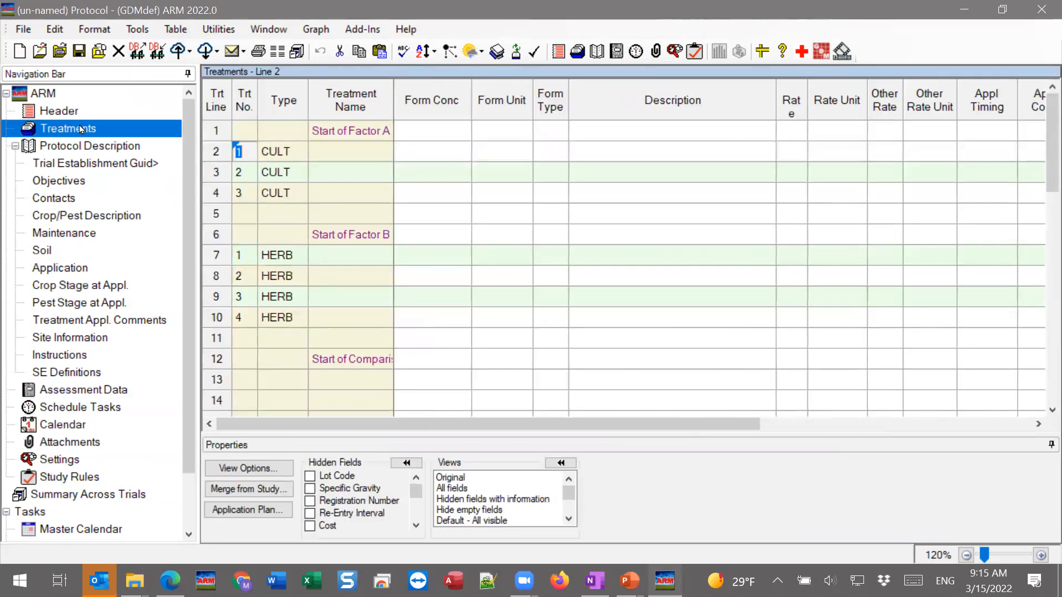
# Hide the treatment properties and widen the Treatment Name column to read the Factor A, Factor B and Comparison Treatments headings
pyautogui.click(1048, 447)
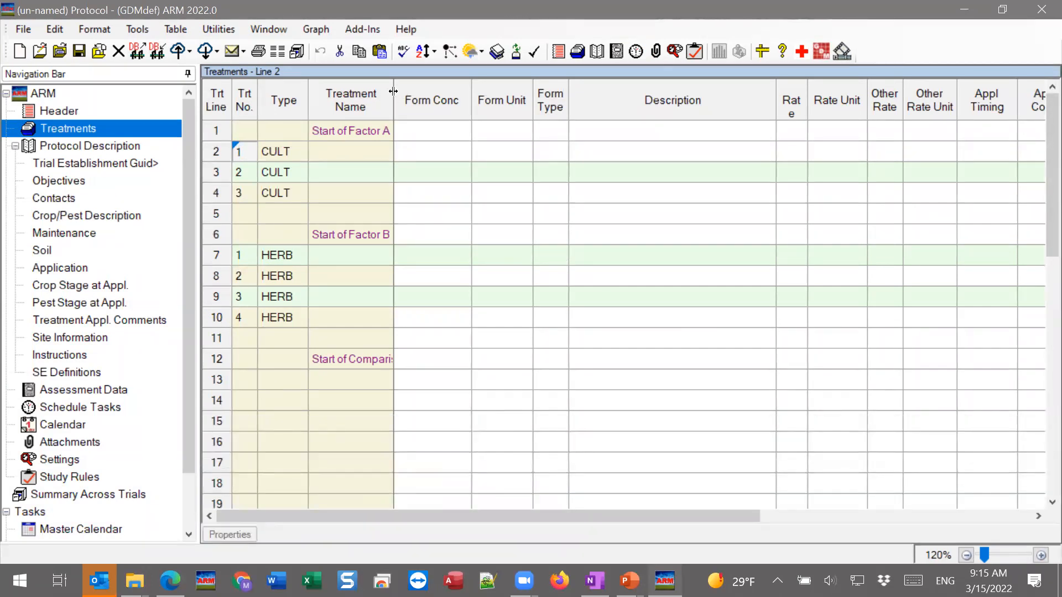
pyautogui.moveTo(393, 91); pyautogui.dragTo(477, 99)
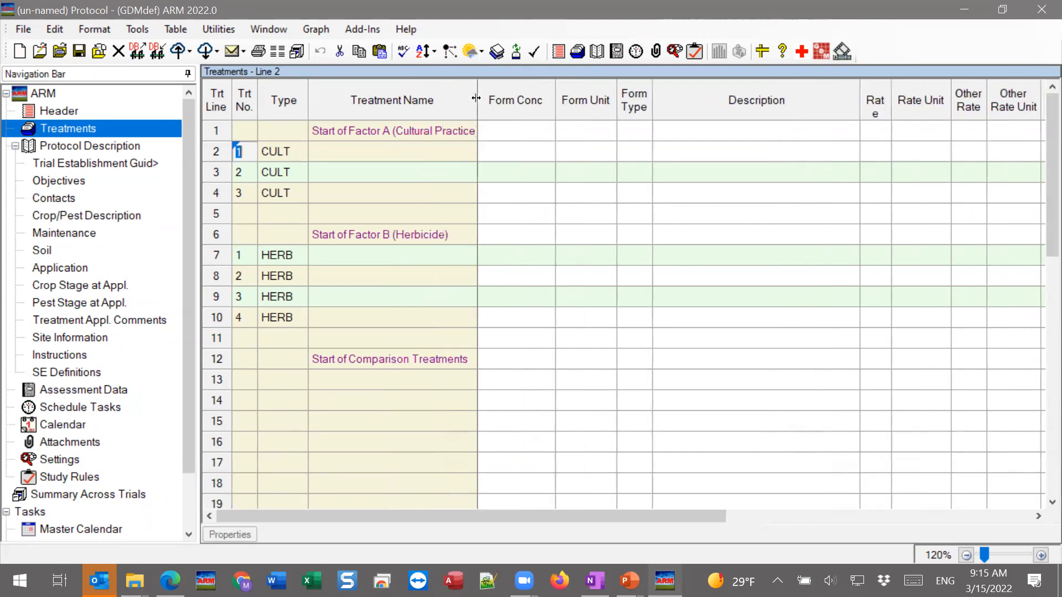
pyautogui.click(351, 137)
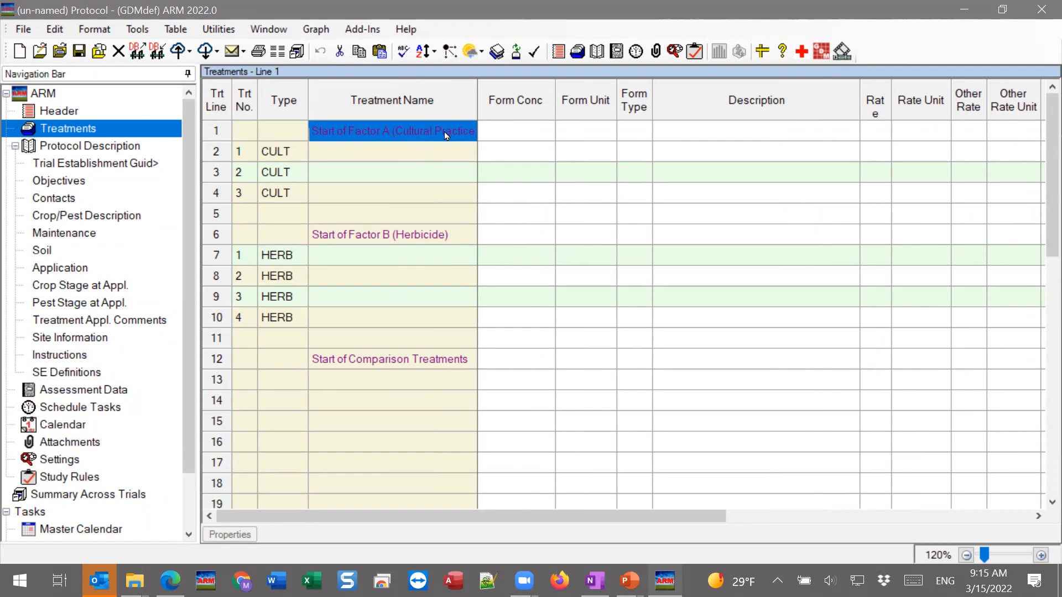
pyautogui.click(444, 240)
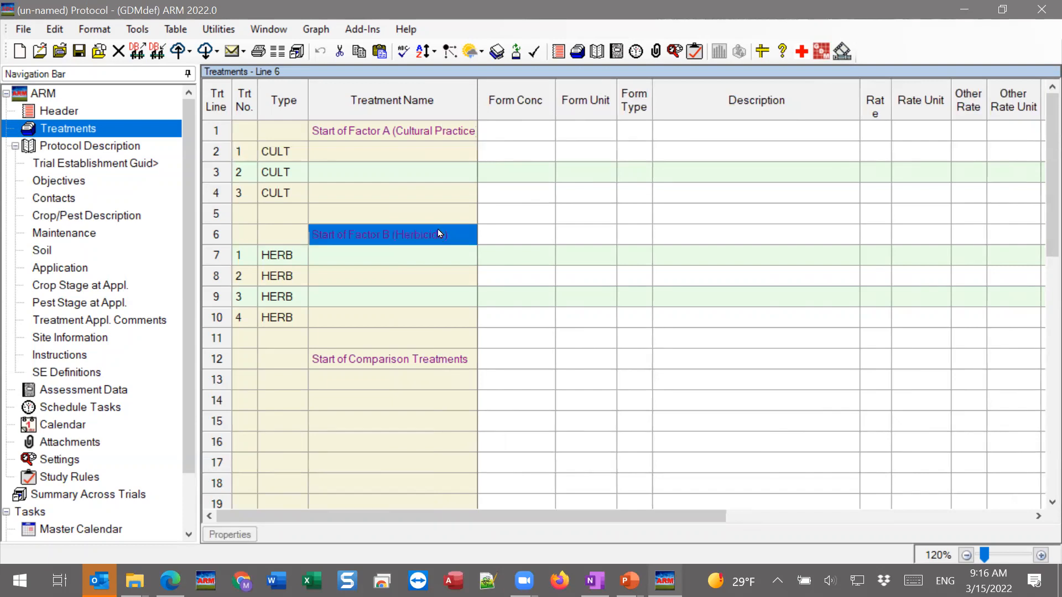
pyautogui.click(382, 376)
pyautogui.click(382, 365)
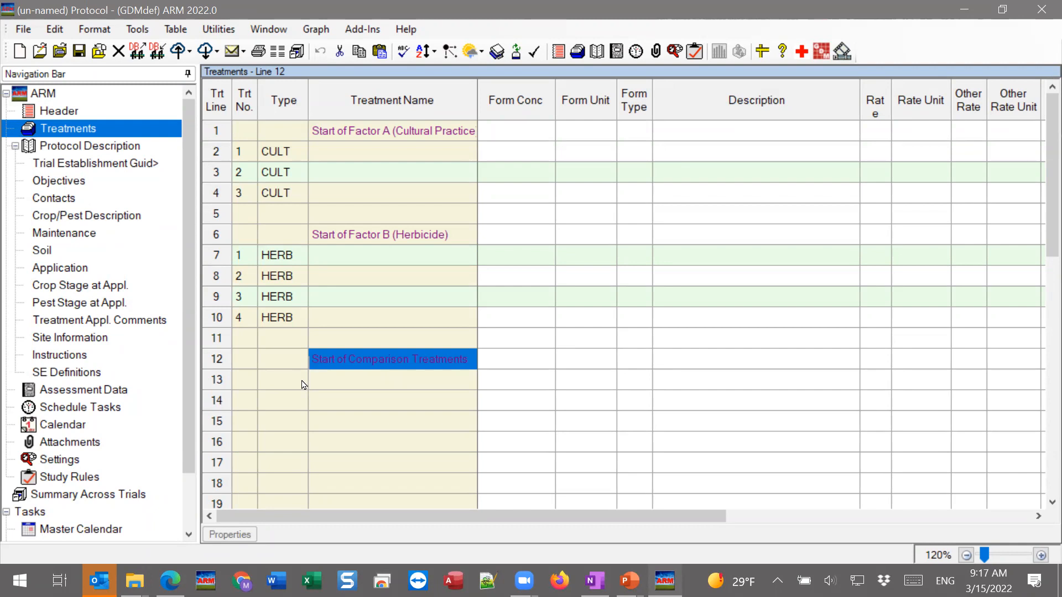
# Add comparison treatment 1 on line 13 with type CHK (Check or Untreated) and the treatment name Untreated
pyautogui.click(241, 384)
pyautogui.write('1')
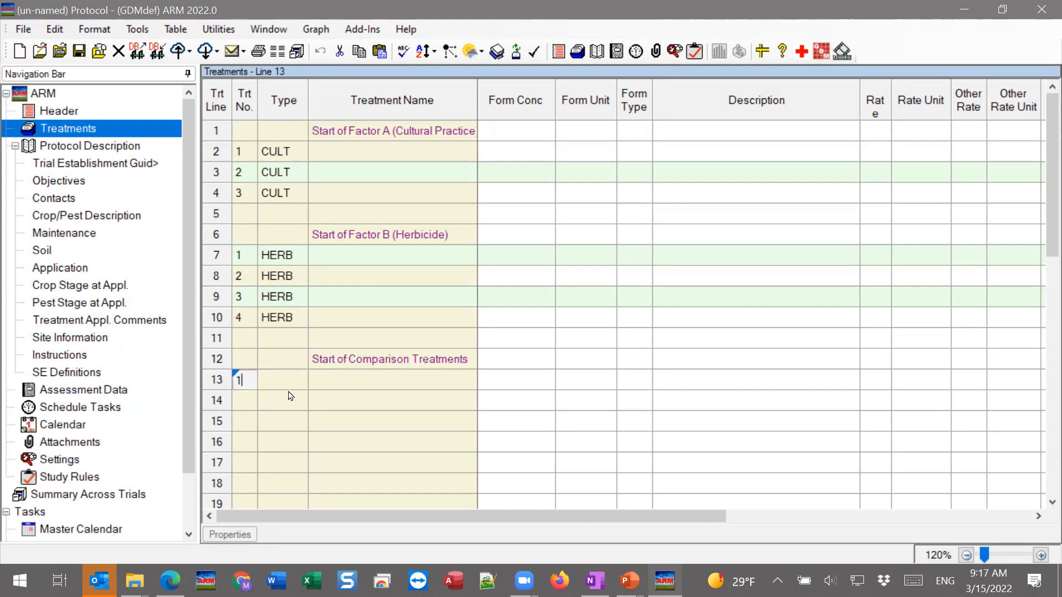
pyautogui.click(292, 380)
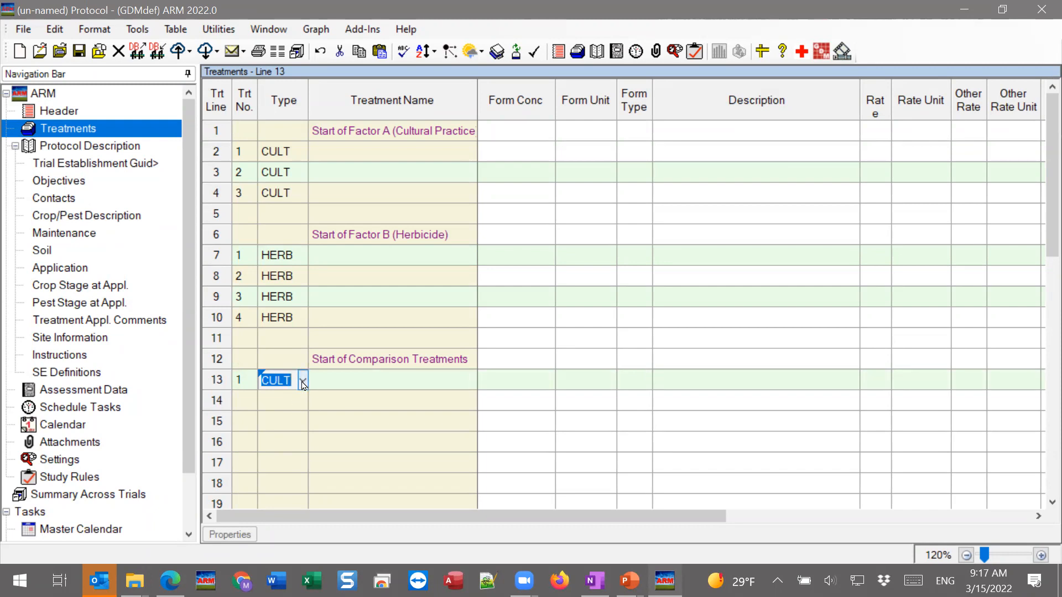
pyautogui.click(303, 381)
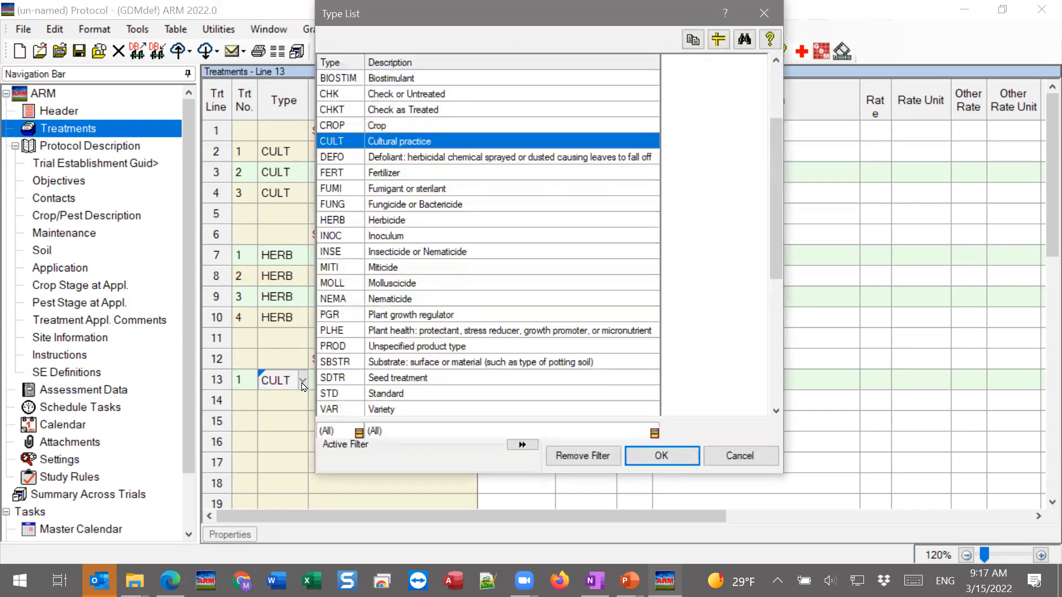
pyautogui.click(399, 99)
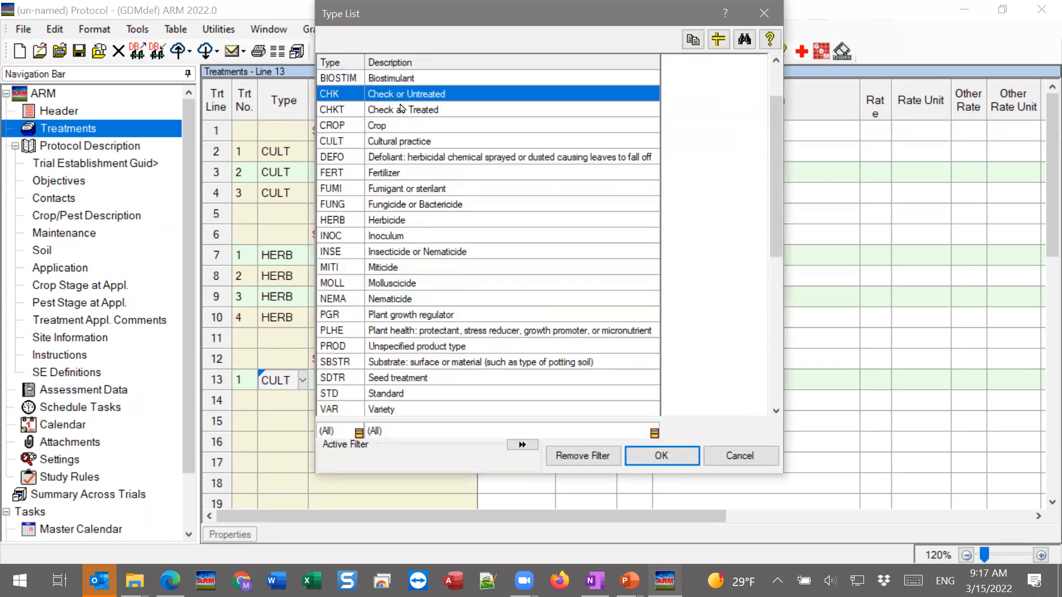
pyautogui.click(659, 454)
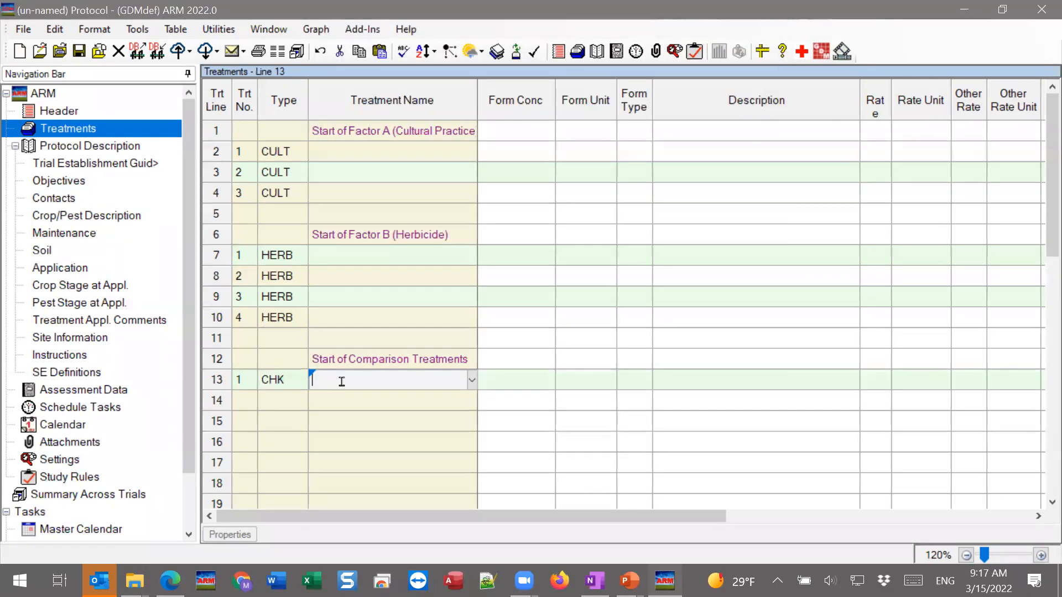
pyautogui.write('Untreated')
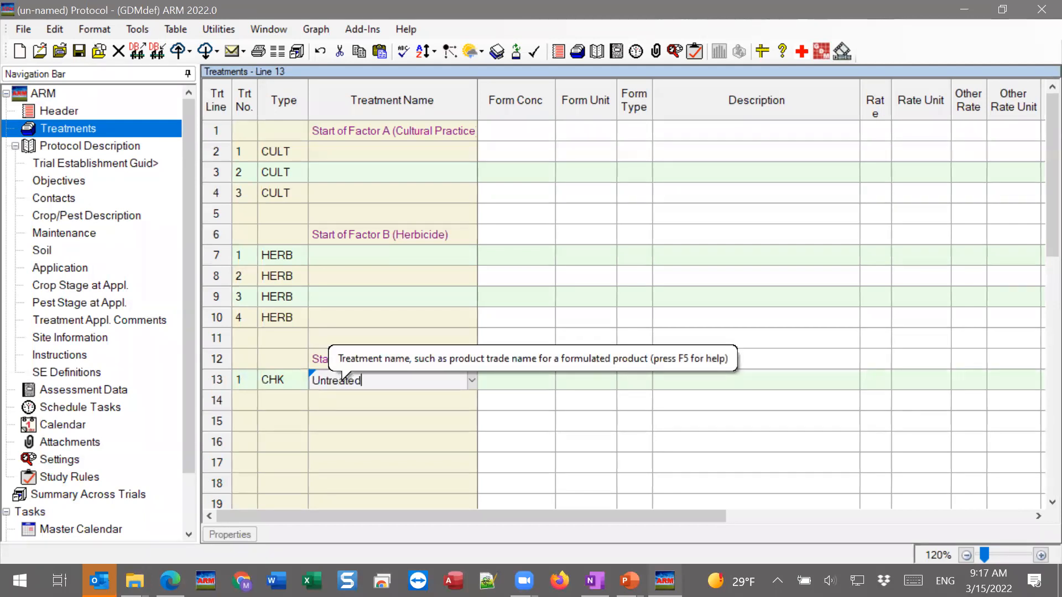
# Name the three Factor A cultural practice levels Tillage1, Tillage2 and Tillage3 on lines 2 to 4
pyautogui.press('Tab')
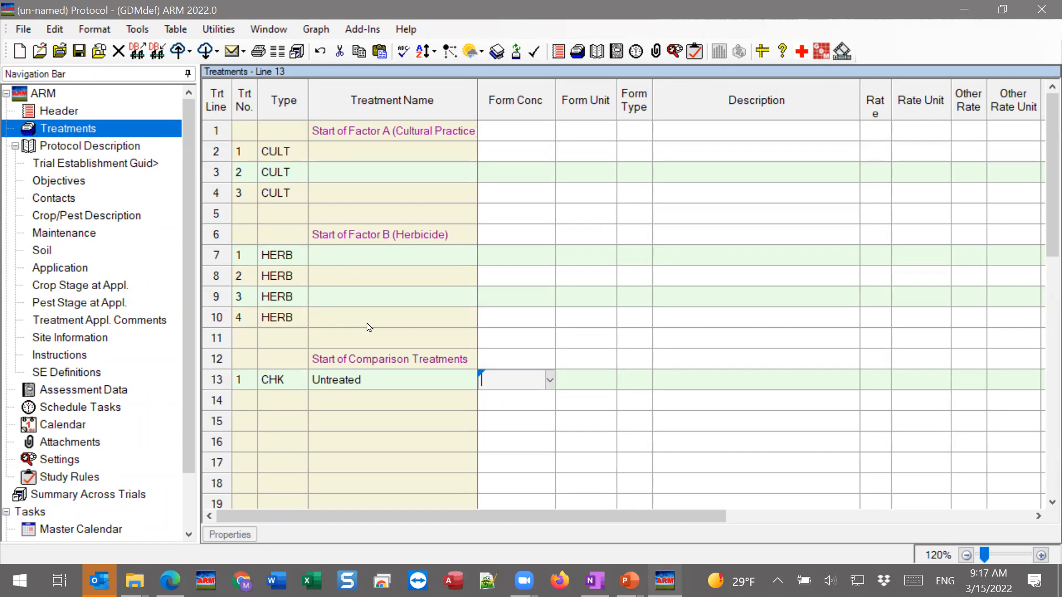
pyautogui.moveTo(239, 256); pyautogui.dragTo(386, 257)
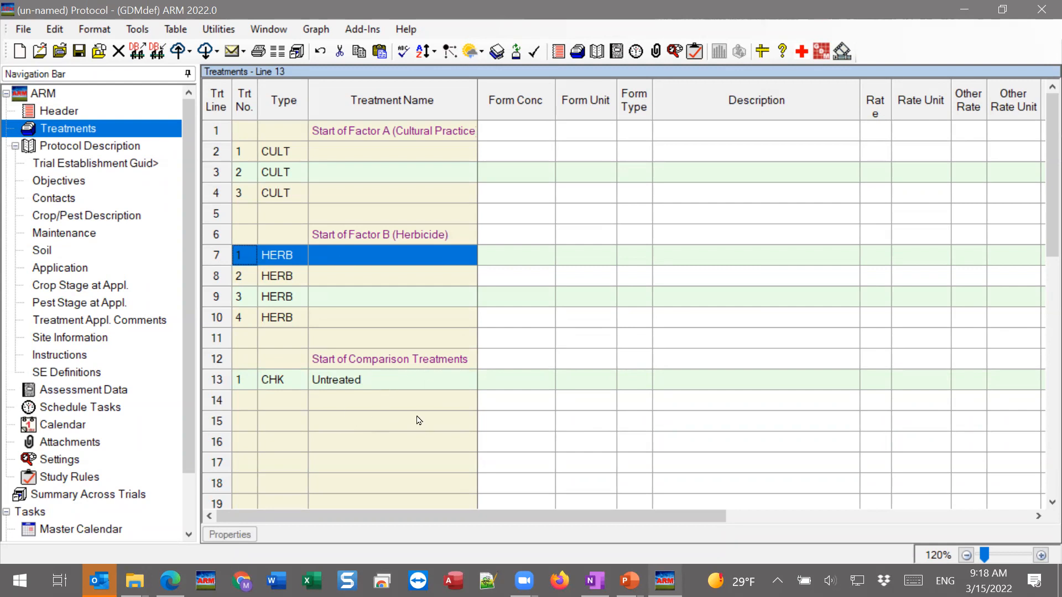
pyautogui.click(335, 152)
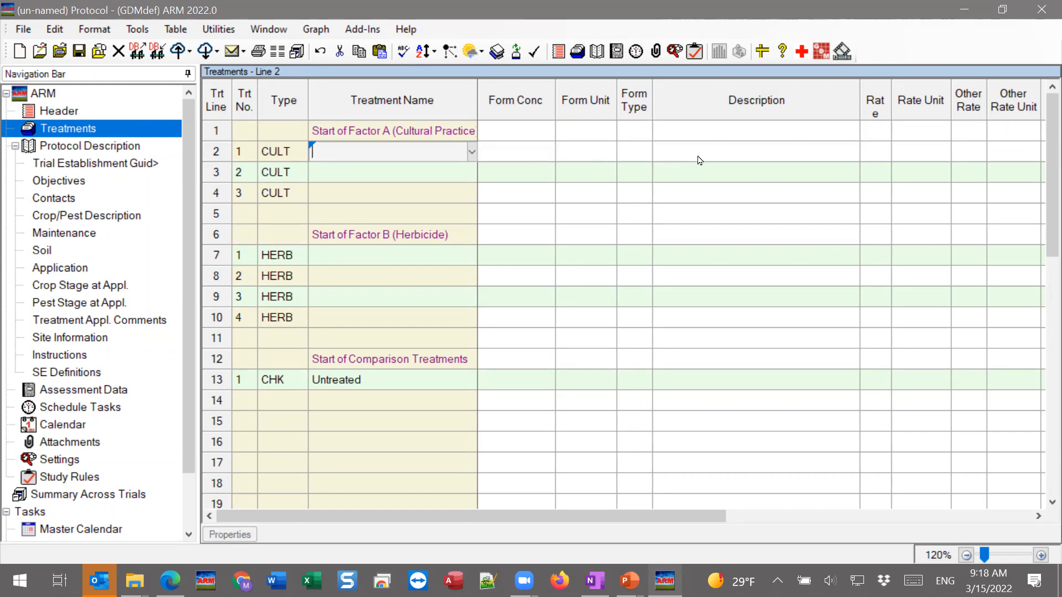
pyautogui.write('Ti')
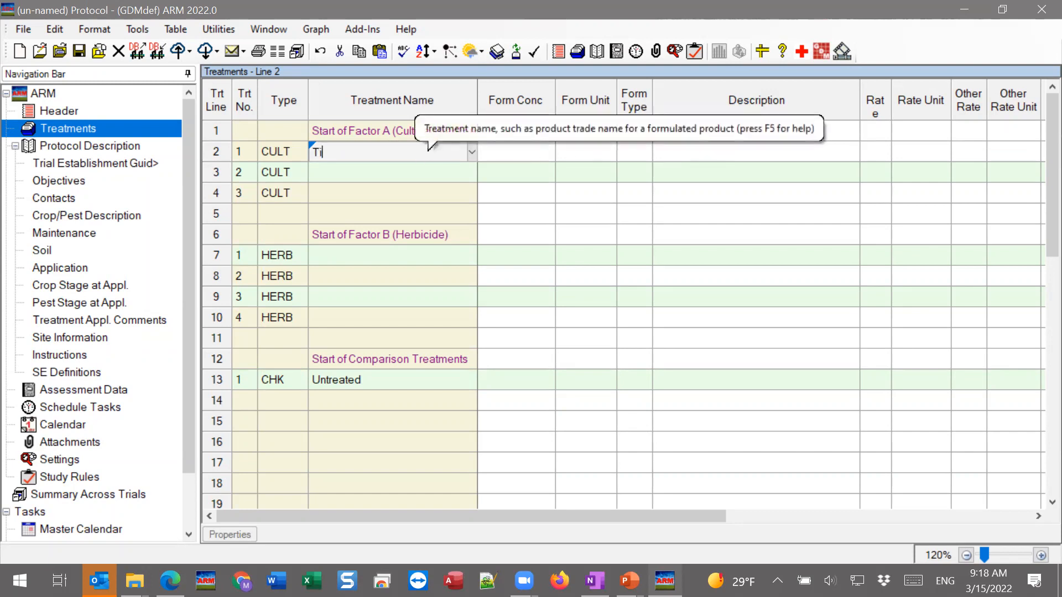
pyautogui.write('llage1')
pyautogui.click(389, 172)
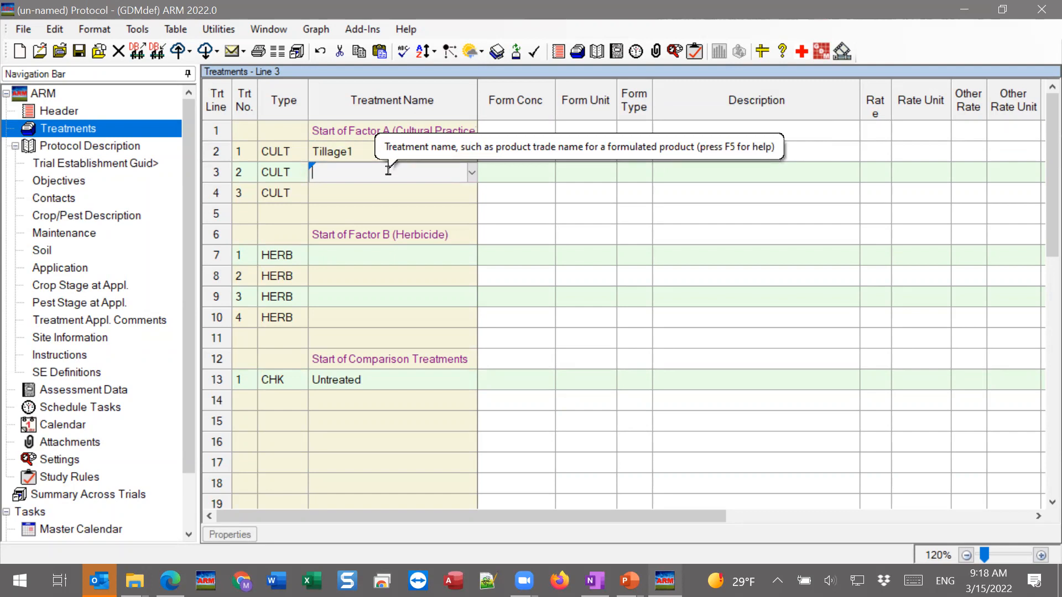
pyautogui.write('Tillage2')
pyautogui.click(348, 188)
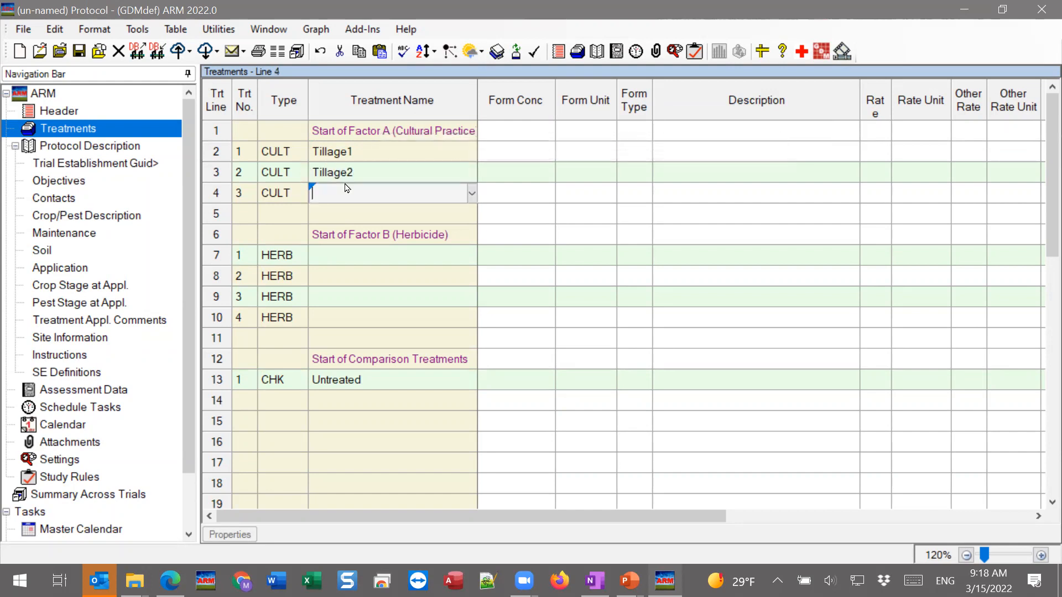
pyautogui.write('Tillage3')
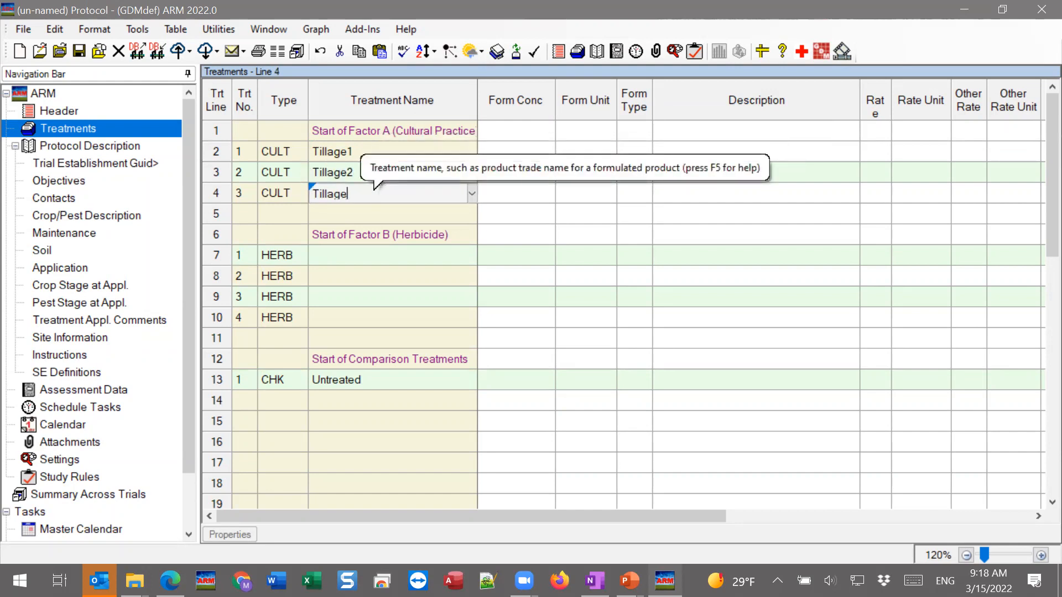
pyautogui.click(372, 214)
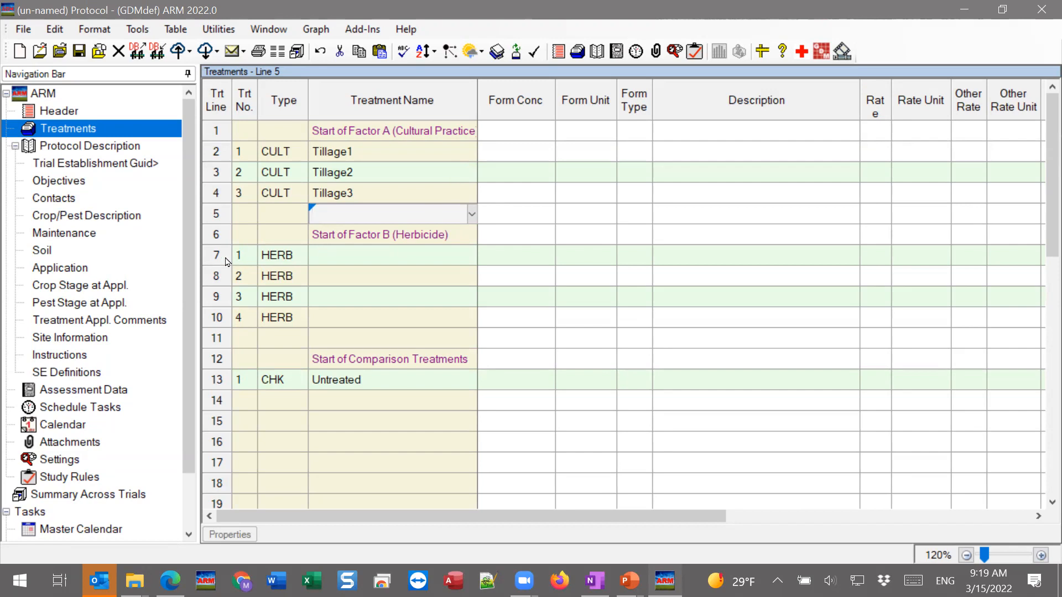
# Name level 1 of the Factor B herbicide treatments Prod1 on line 7
pyautogui.click(380, 254)
pyautogui.write('P')
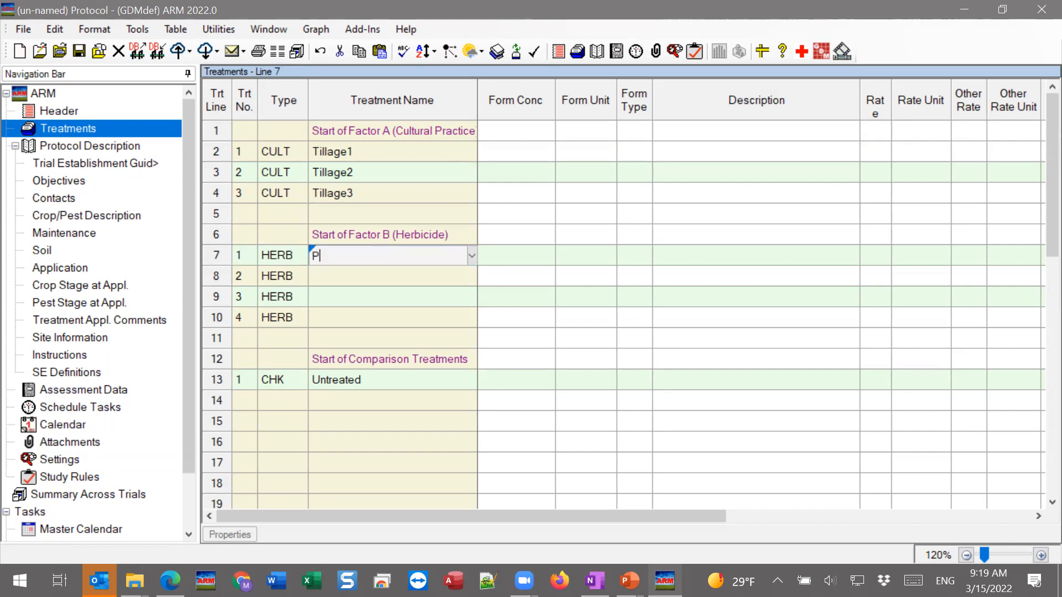
pyautogui.write('rod1')
pyautogui.click(390, 275)
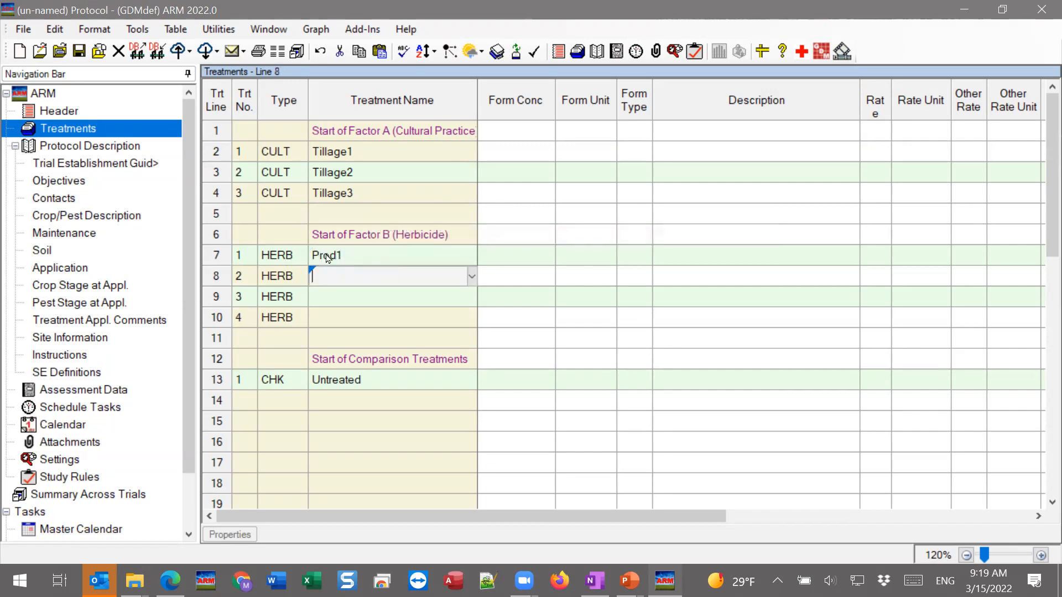
pyautogui.click(349, 149)
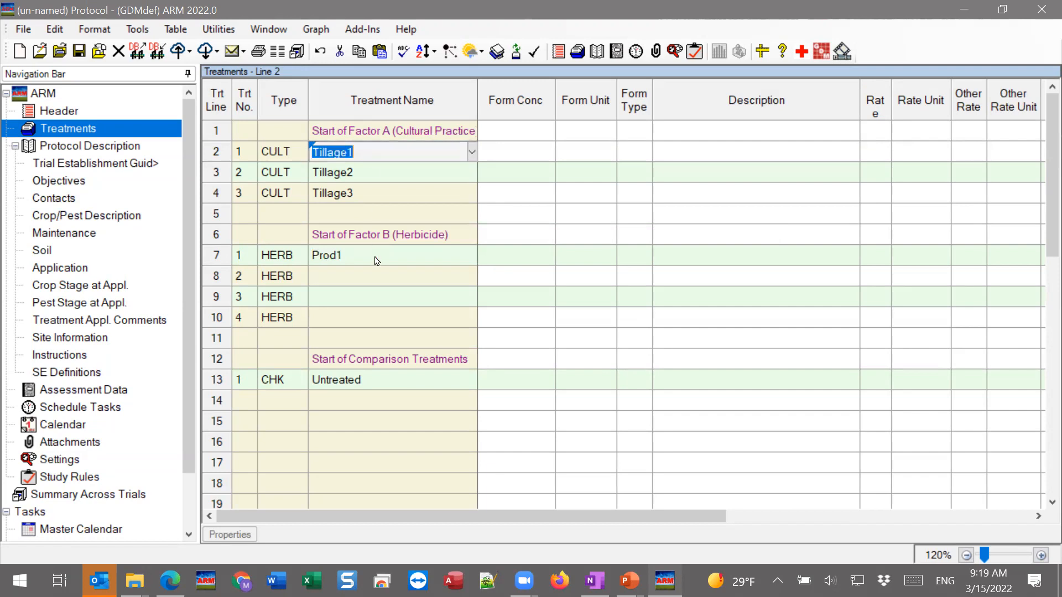
pyautogui.click(329, 259)
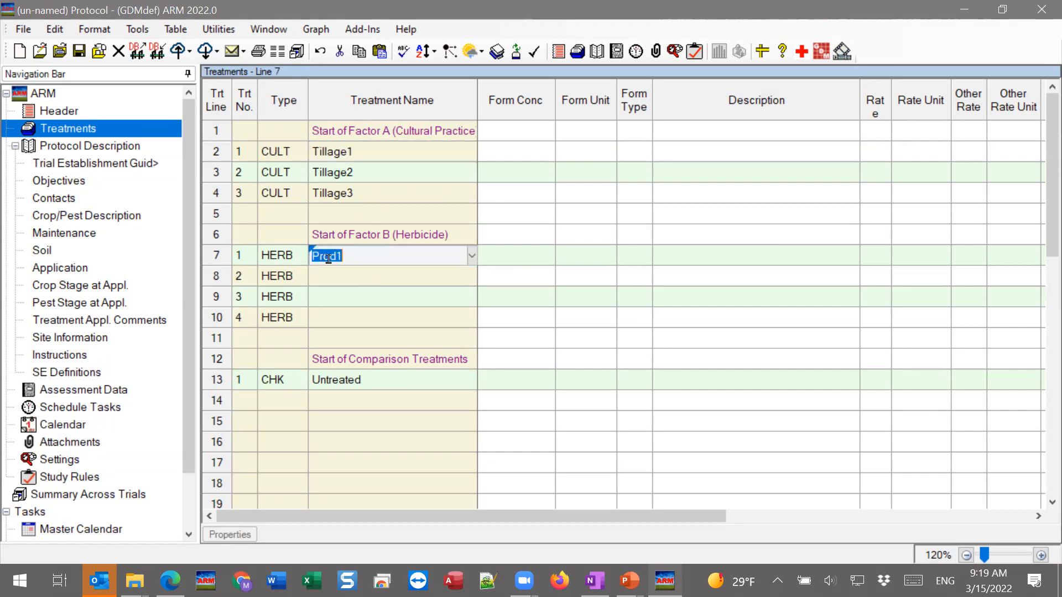
pyautogui.click(344, 174)
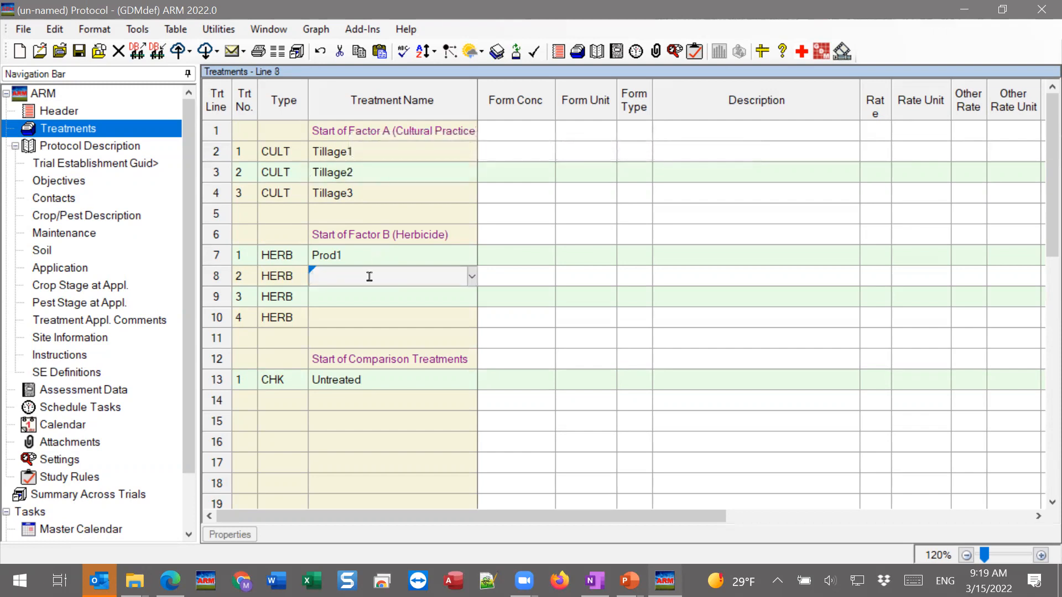
# Name the remaining Factor B herbicide levels Prod2, Prod3 and Prod4 on lines 8 to 10
pyautogui.write('Prod2')
pyautogui.press('Return')
pyautogui.write('PRod')
pyautogui.press('BackSpace')
pyautogui.press('BackSpace')
pyautogui.press('BackSpace')
pyautogui.write('rod3')
pyautogui.click(363, 315)
pyautogui.write('Prod4')
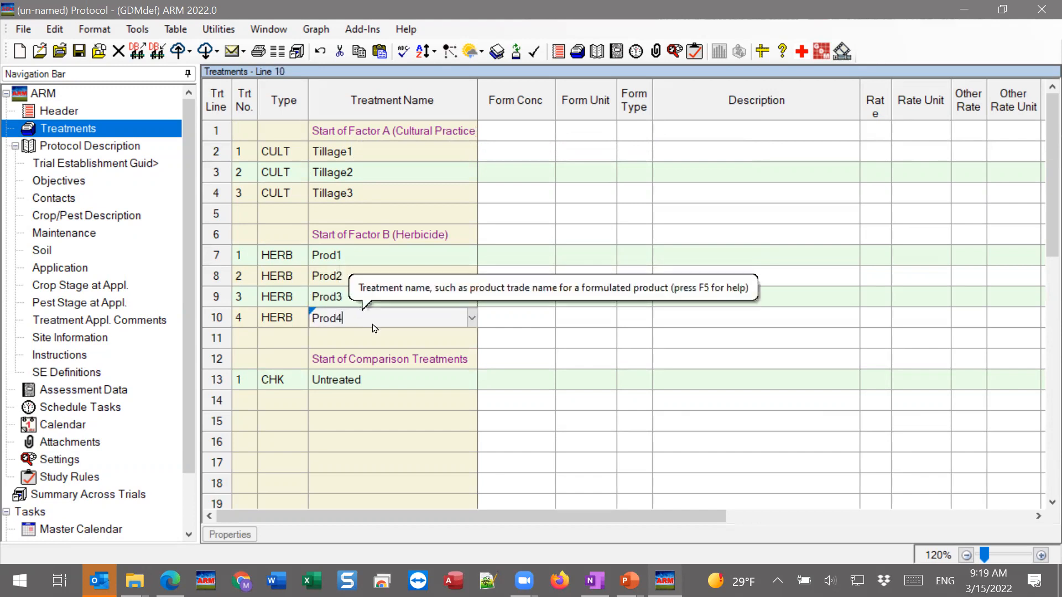
# Insert one line starting at line 10, between Prod3 and Prod4 in Factor B
pyautogui.click(398, 256)
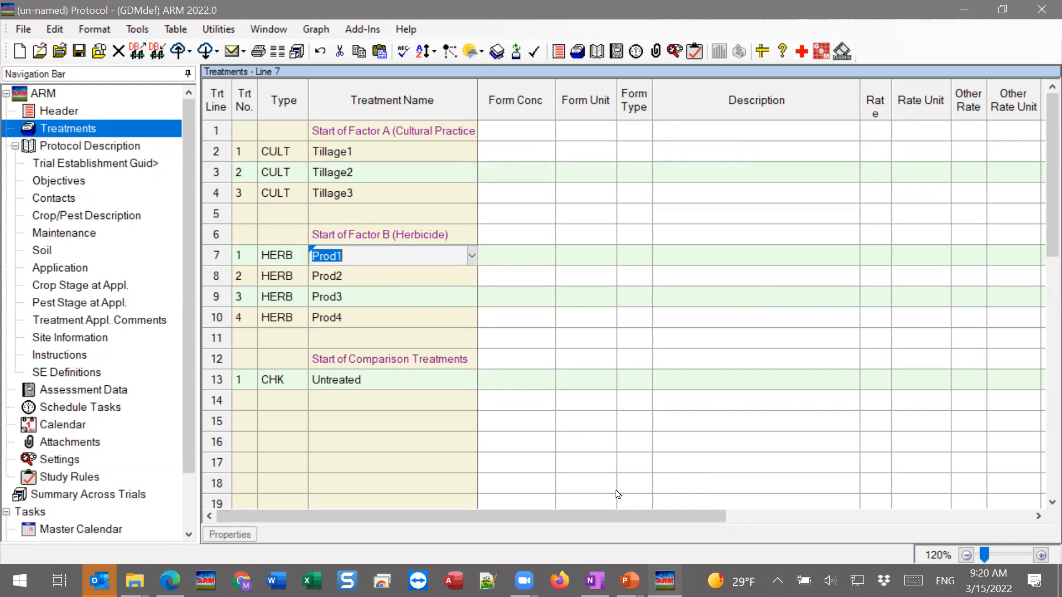
pyautogui.click(367, 339)
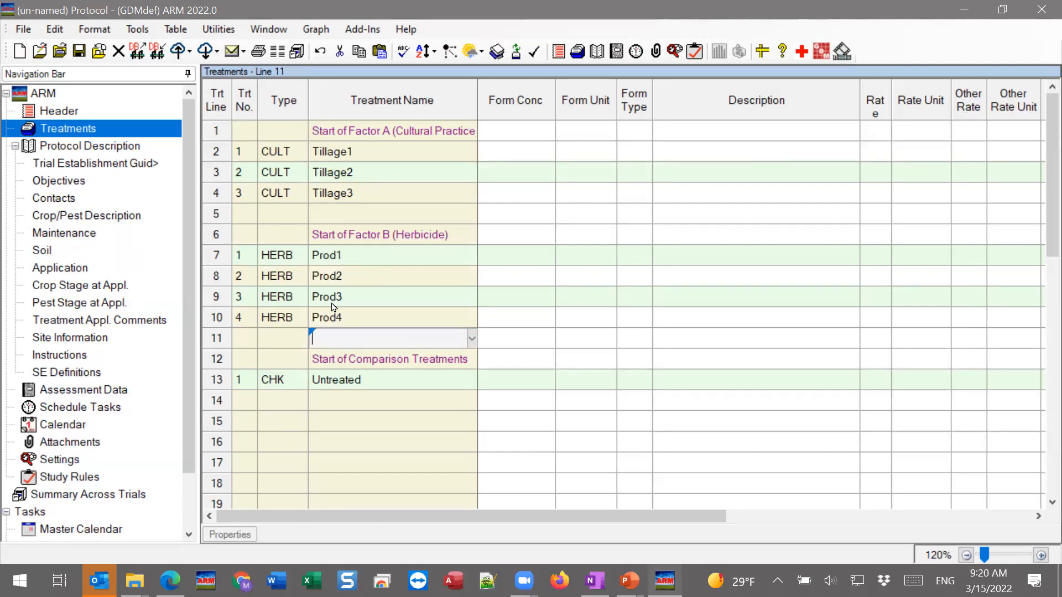
pyautogui.click(361, 318)
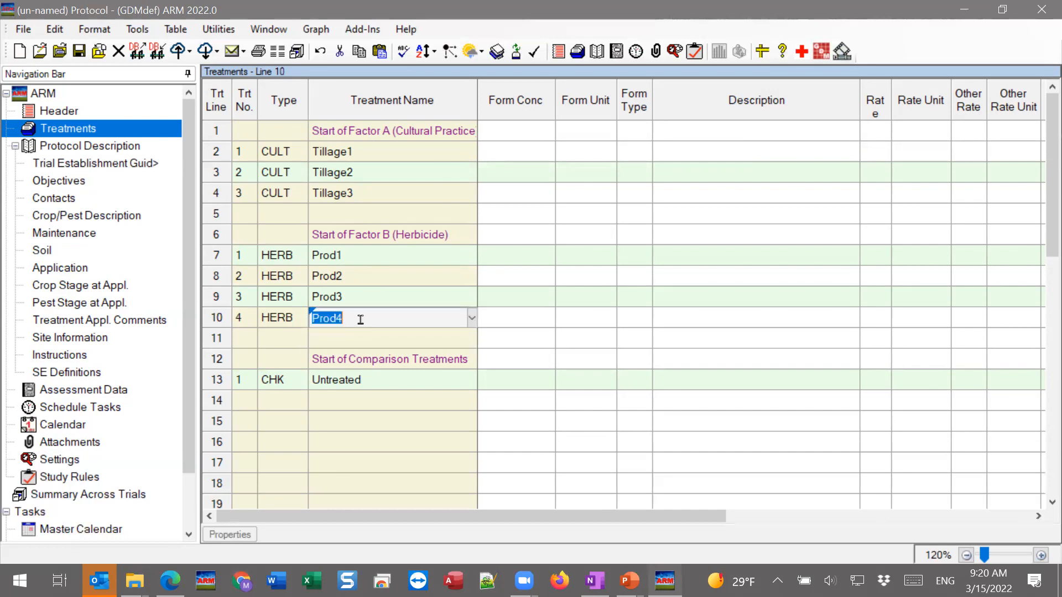
pyautogui.rightClick(360, 320)
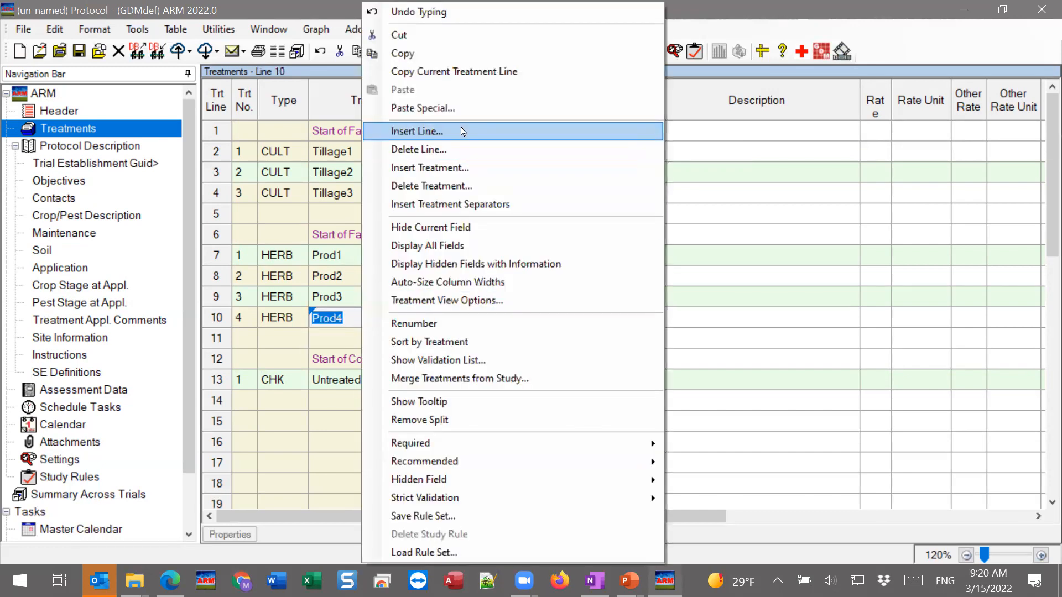
pyautogui.click(464, 131)
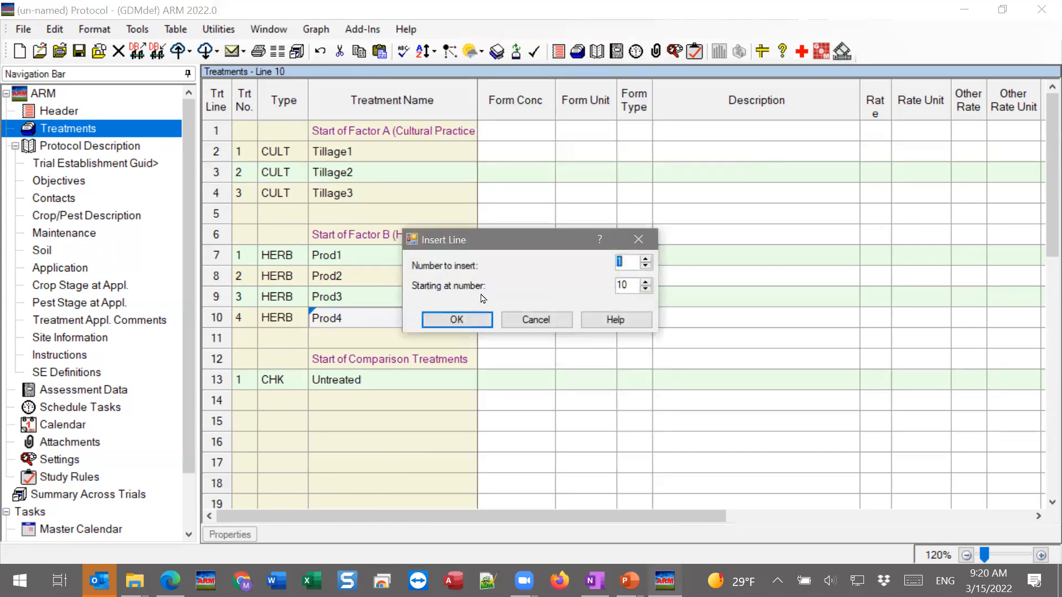
pyautogui.click(457, 320)
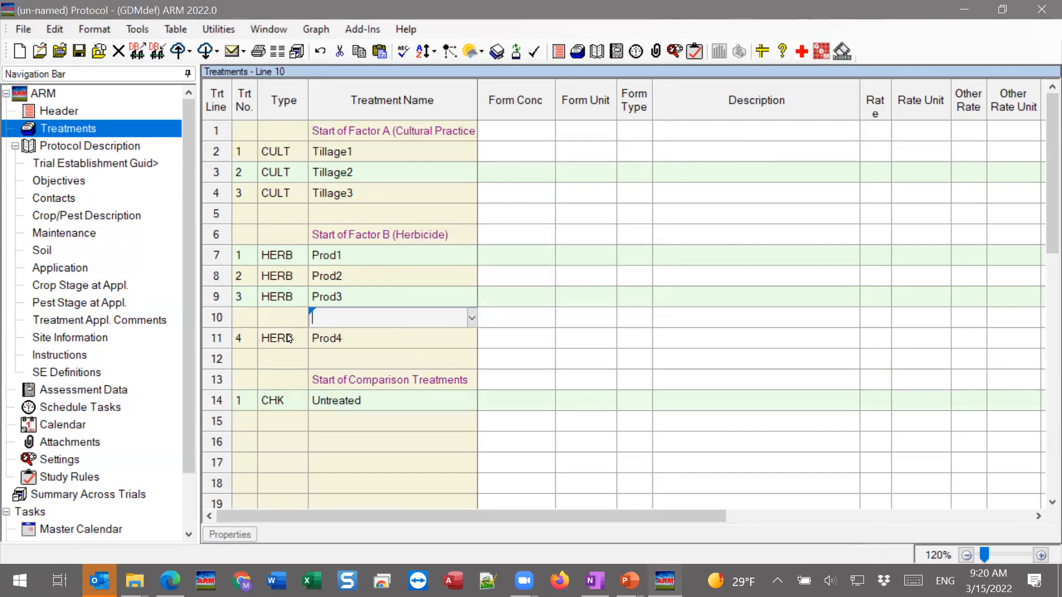
# Assign the new line 10 to treatment number 3 and name it Adj
pyautogui.click(232, 326)
pyautogui.click(237, 319)
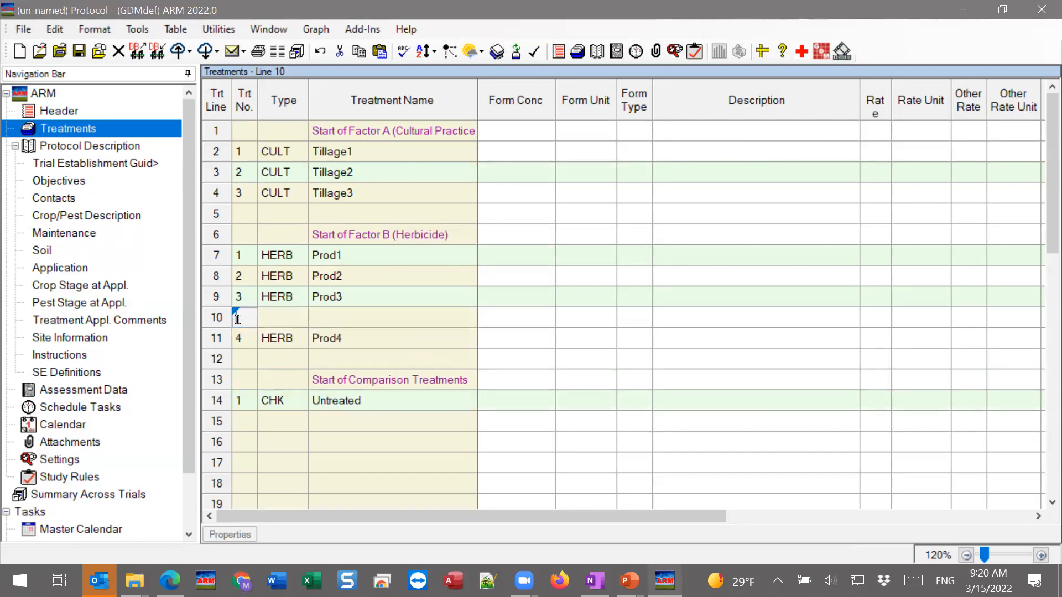
pyautogui.write('3')
pyautogui.press('Tab')
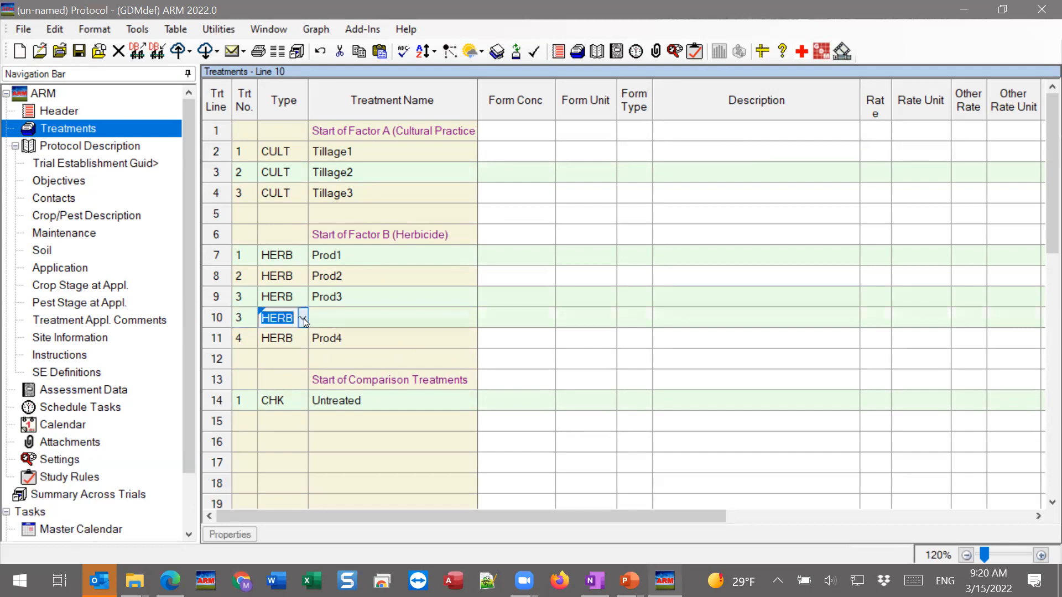
pyautogui.press('Tab')
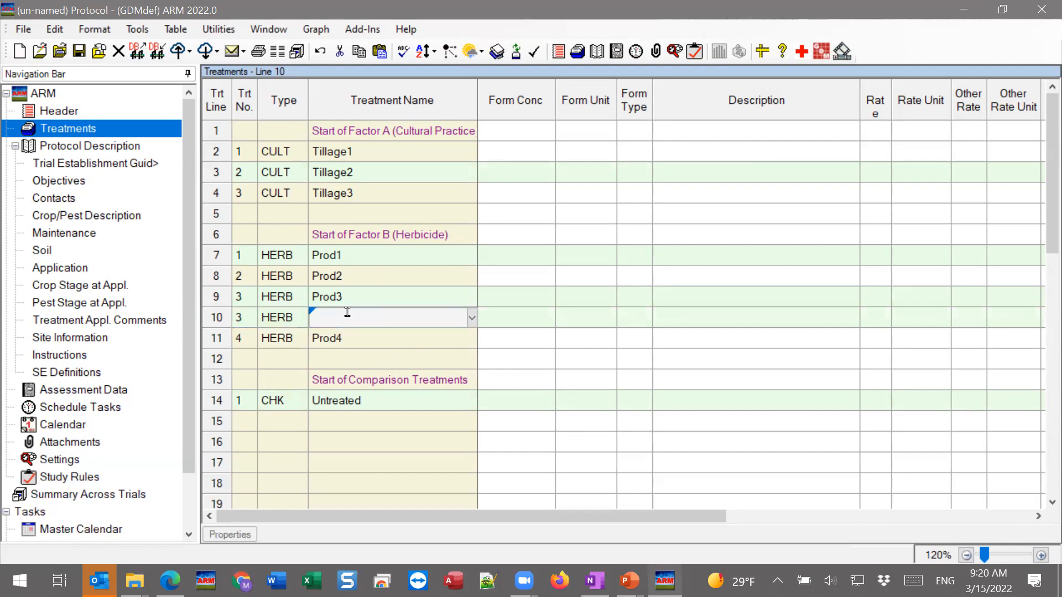
pyautogui.write('Adj')
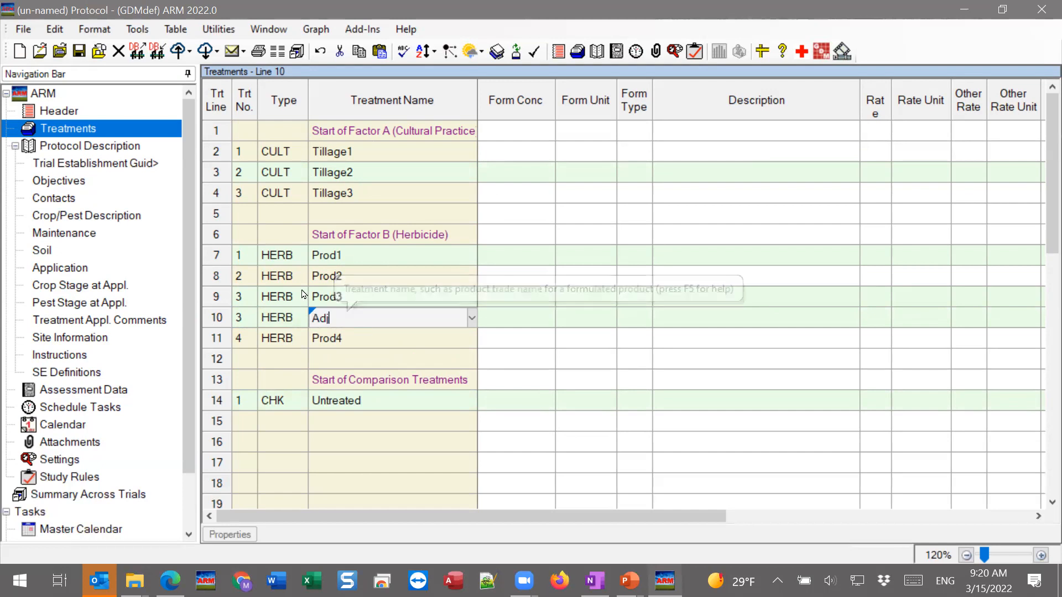
pyautogui.click(390, 292)
# Change the type of the Adj line to ADJ from the type list
pyautogui.click(283, 319)
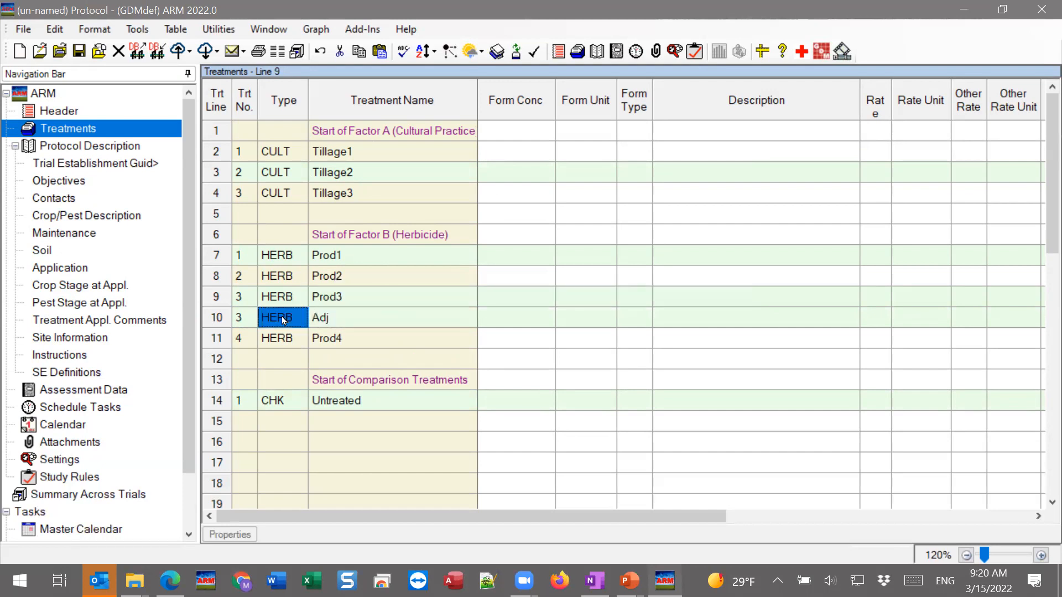
pyautogui.click(303, 317)
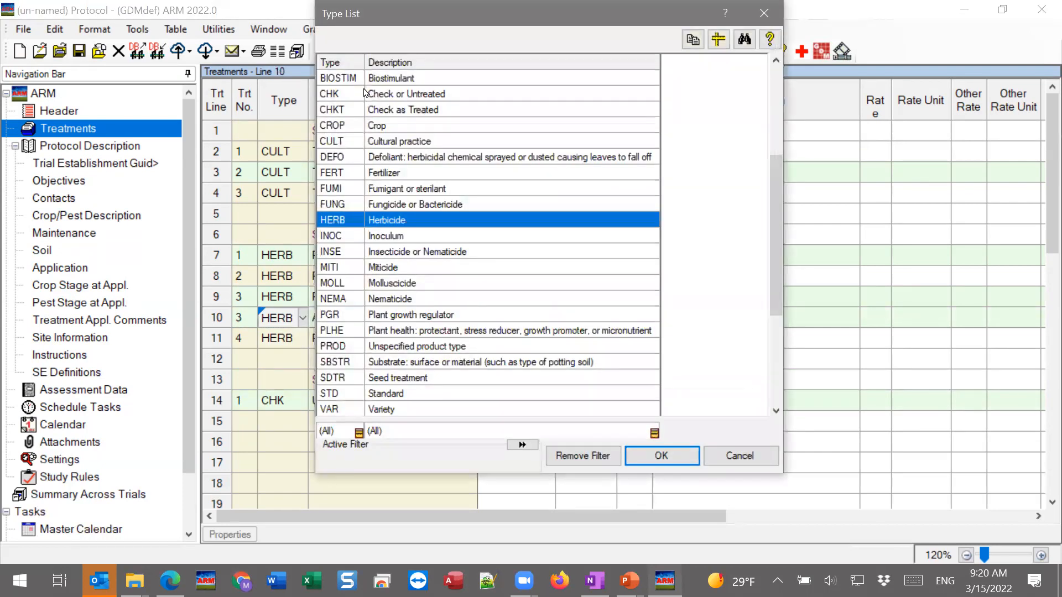
pyautogui.press('Up')
pyautogui.press('Up')
pyautogui.press('Up')
pyautogui.press('Up')
pyautogui.press('Up')
pyautogui.press('Up')
pyautogui.press('Up')
pyautogui.press('Up')
pyautogui.press('Up')
pyautogui.press('Up')
pyautogui.press('Up')
pyautogui.press('Up')
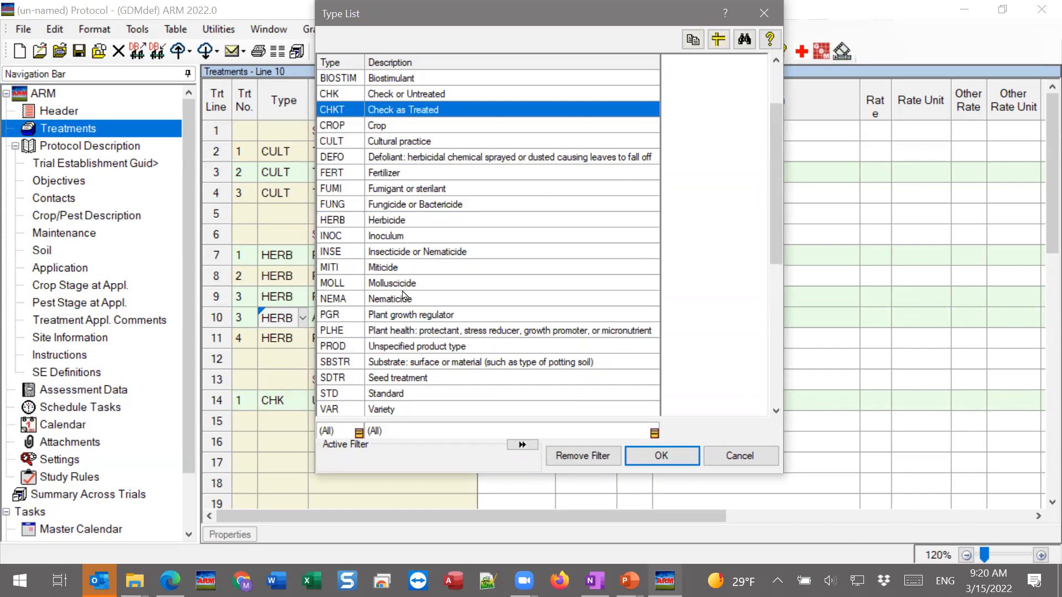
pyautogui.click(660, 455)
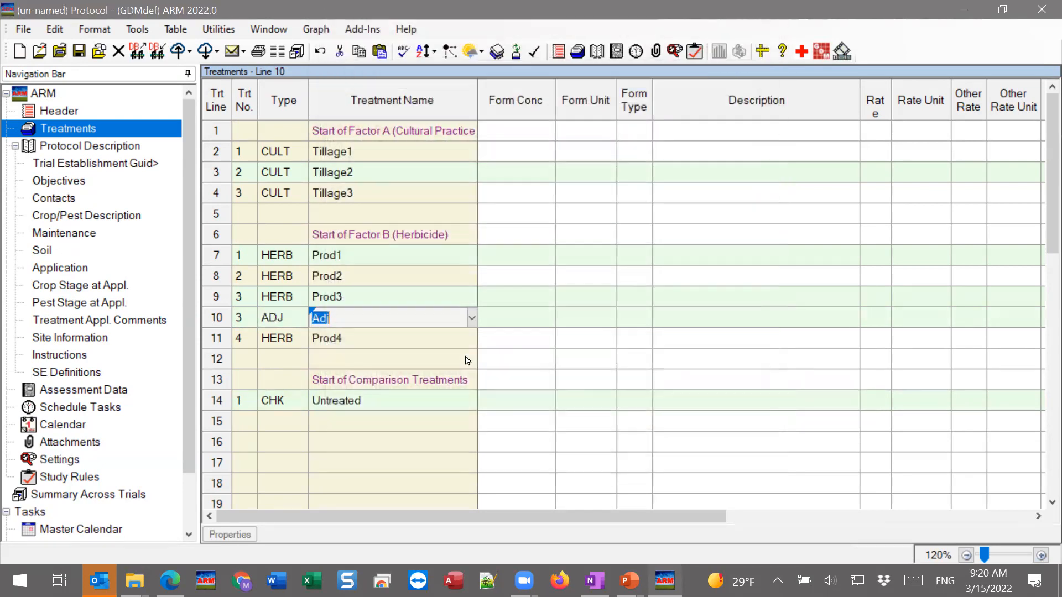
pyautogui.click(339, 322)
pyautogui.click(383, 305)
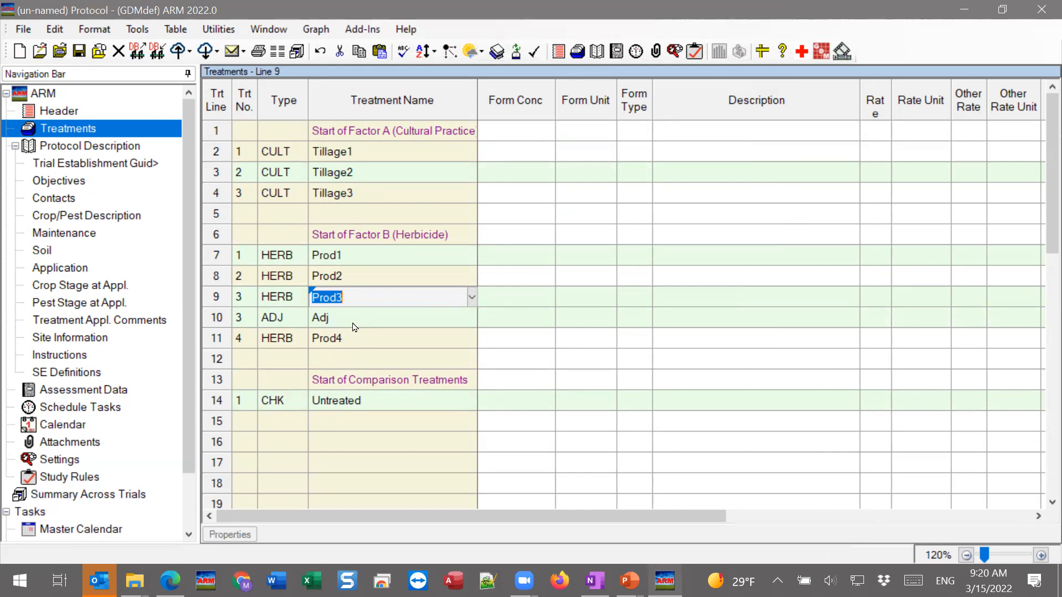
pyautogui.click(385, 360)
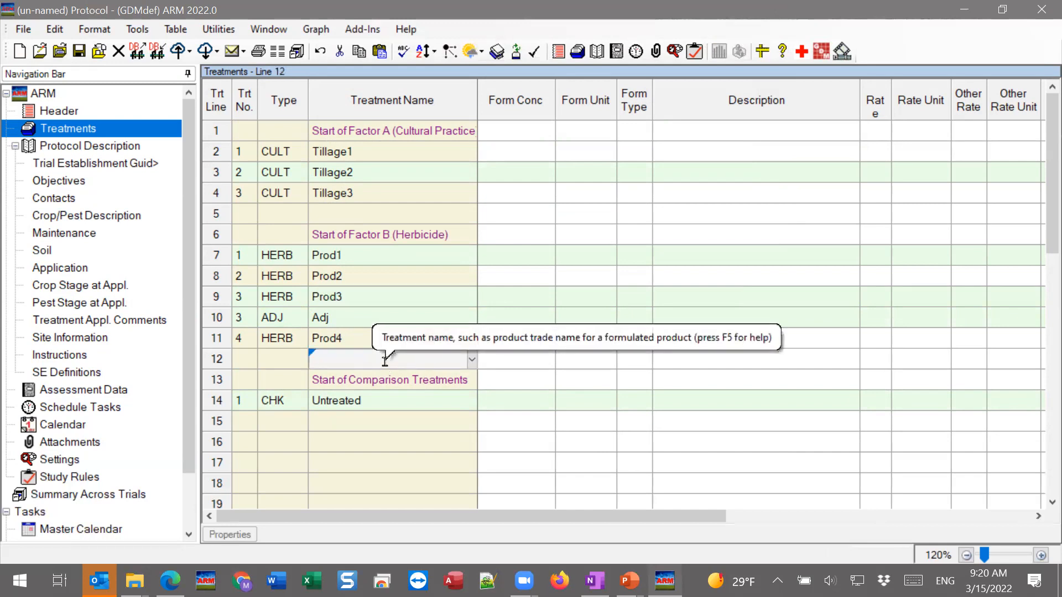
pyautogui.click(395, 443)
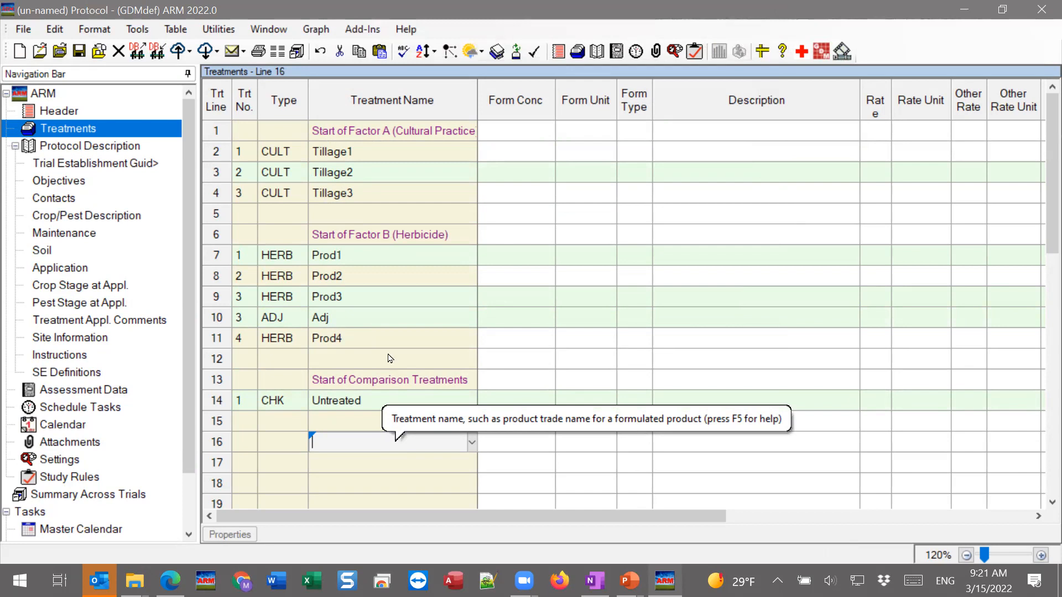
# View the protocol's Trial Establishment Guidelines and Assessment Data, and return to the Treatments editor
pyautogui.click(51, 267)
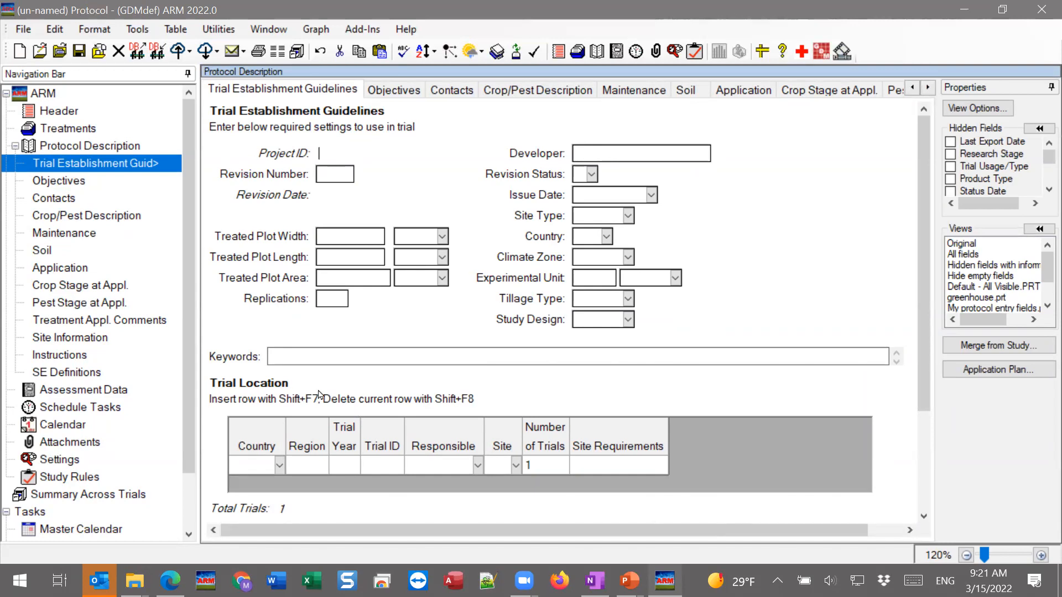
pyautogui.click(84, 390)
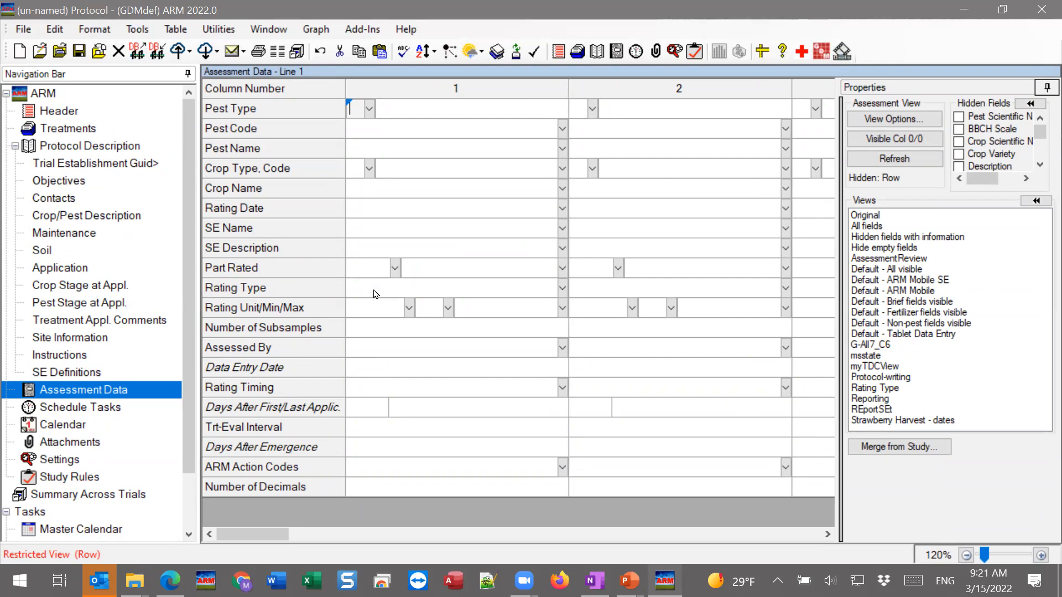
pyautogui.click(66, 131)
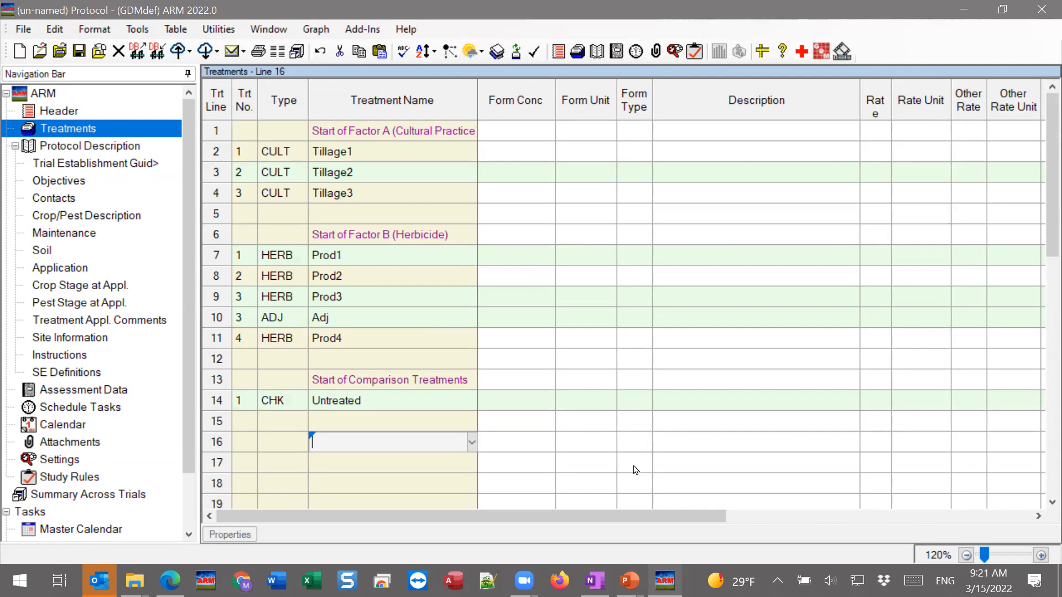
# Switch to the Split-plot.pptx presentation in PowerPoint and display slide 3, Multiply out treatments
pyautogui.moveTo(629, 580)
pyautogui.click(689, 487)
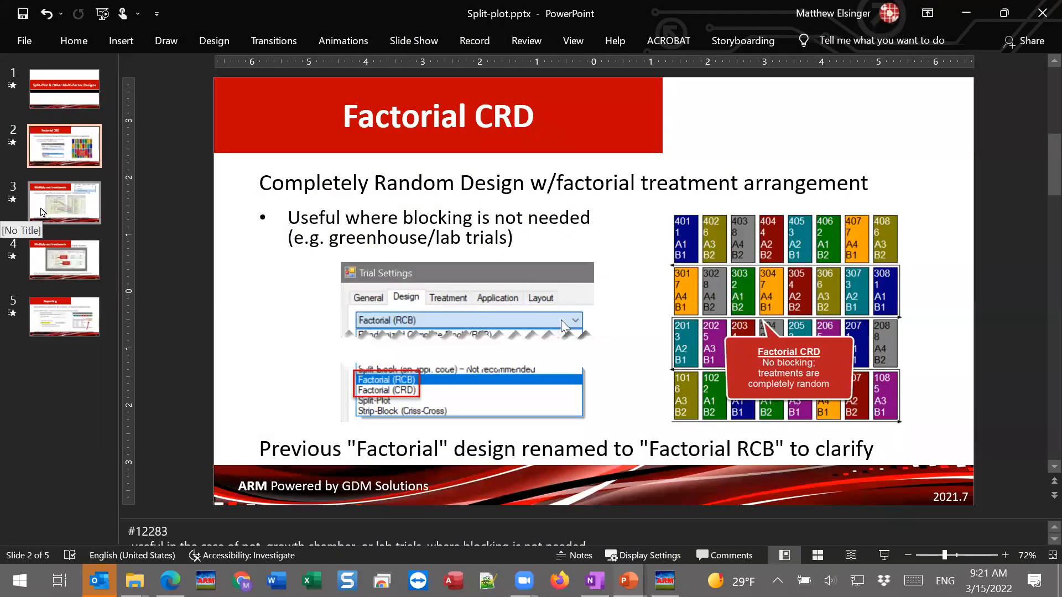
pyautogui.click(42, 212)
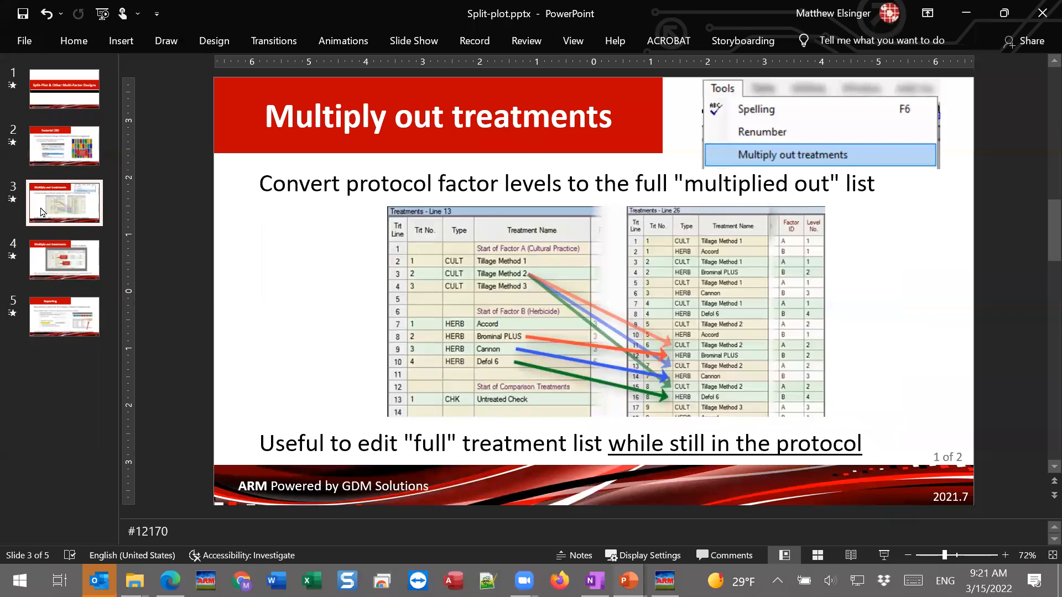
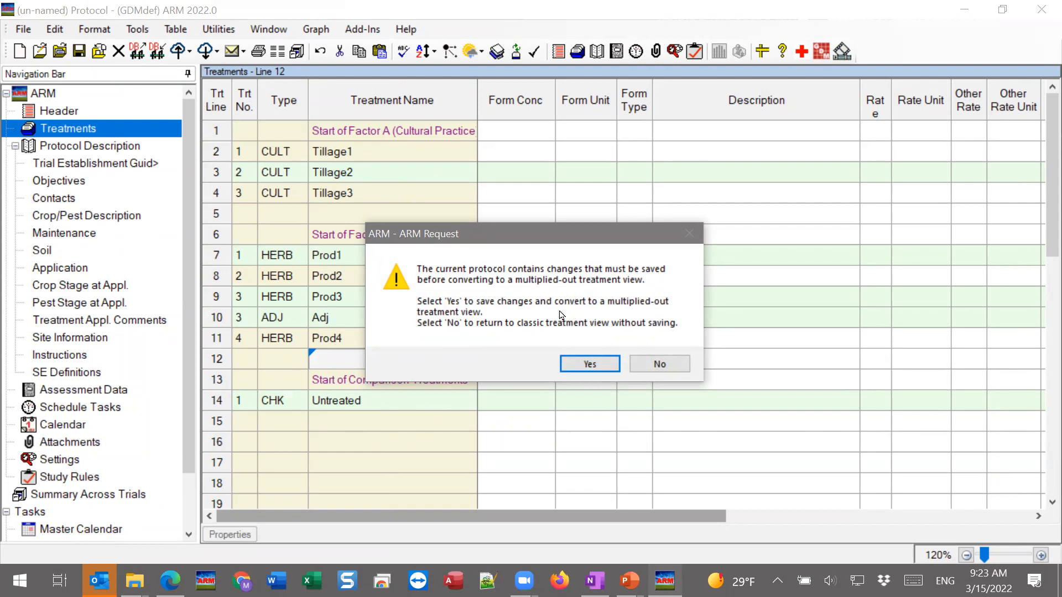
# Save the protocol changes to the Desktop as spwebinar and convert the treatments to the multiplied-out view
pyautogui.click(581, 363)
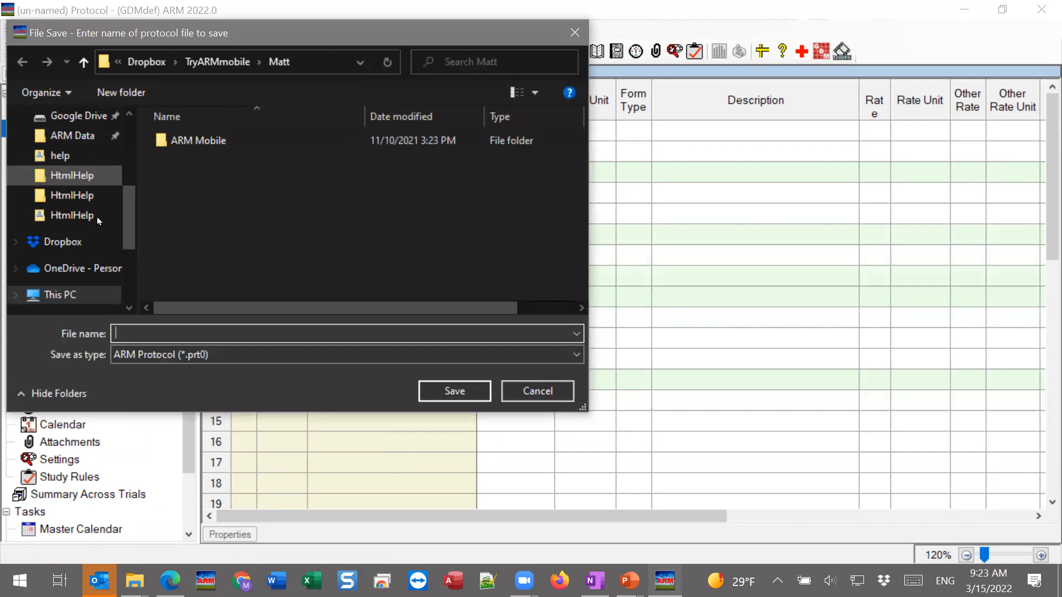
pyautogui.scroll(5, 97, 217)
pyautogui.click(55, 149)
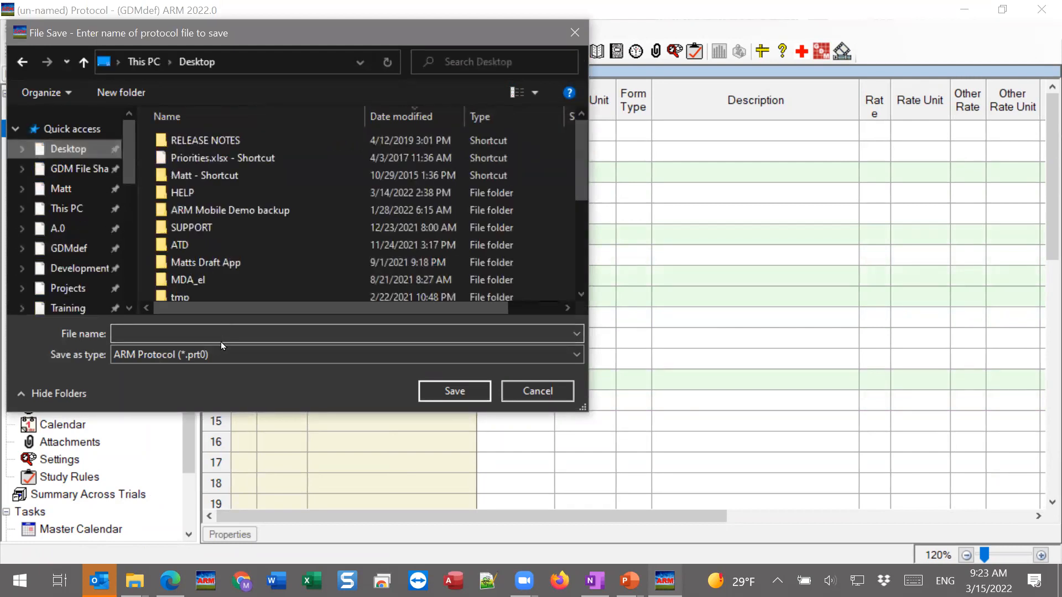
pyautogui.write('spwebinar')
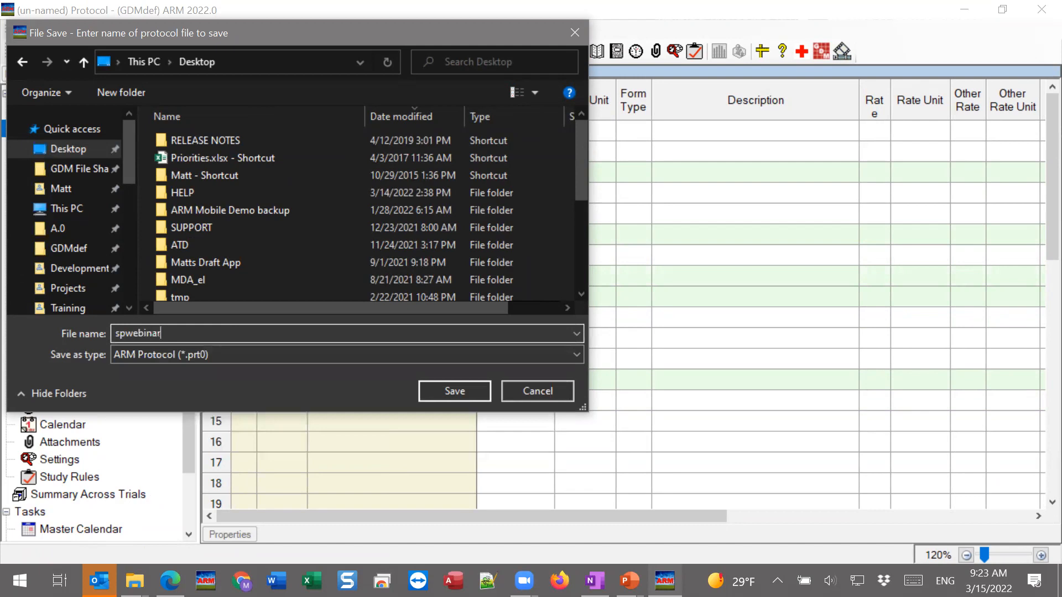
pyautogui.click(453, 393)
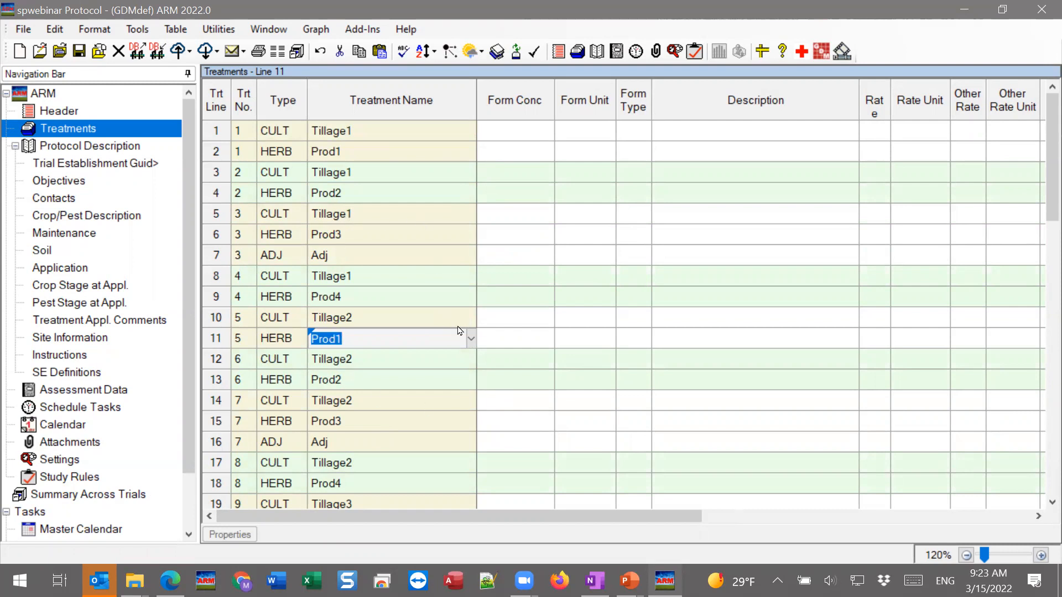
# Examine how Tillage1 is combined with Prod1 through Prod4 in the first four multiplied-out treatments
pyautogui.click(547, 197)
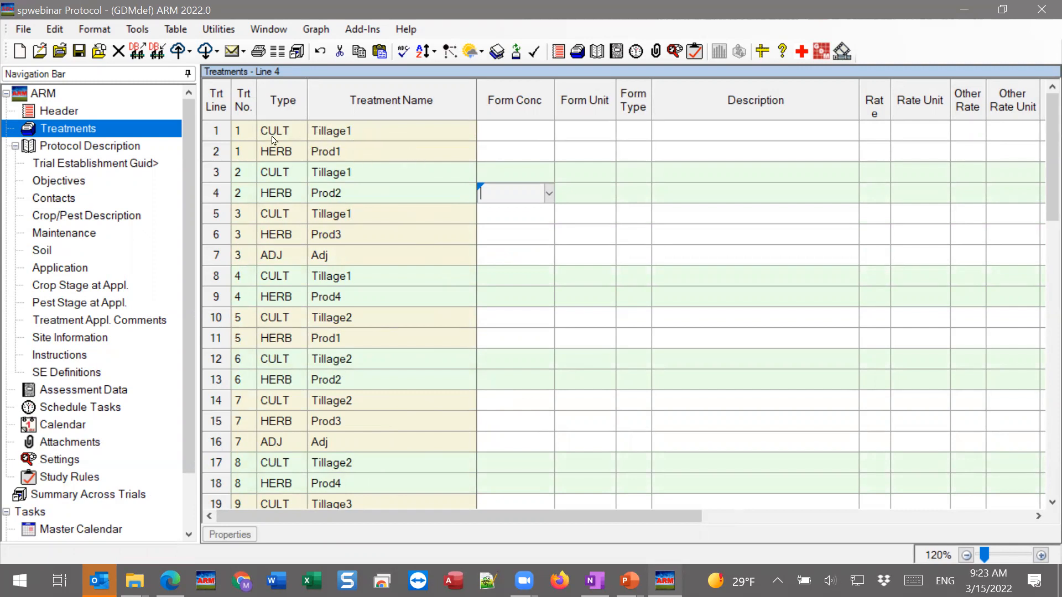
pyautogui.click(374, 137)
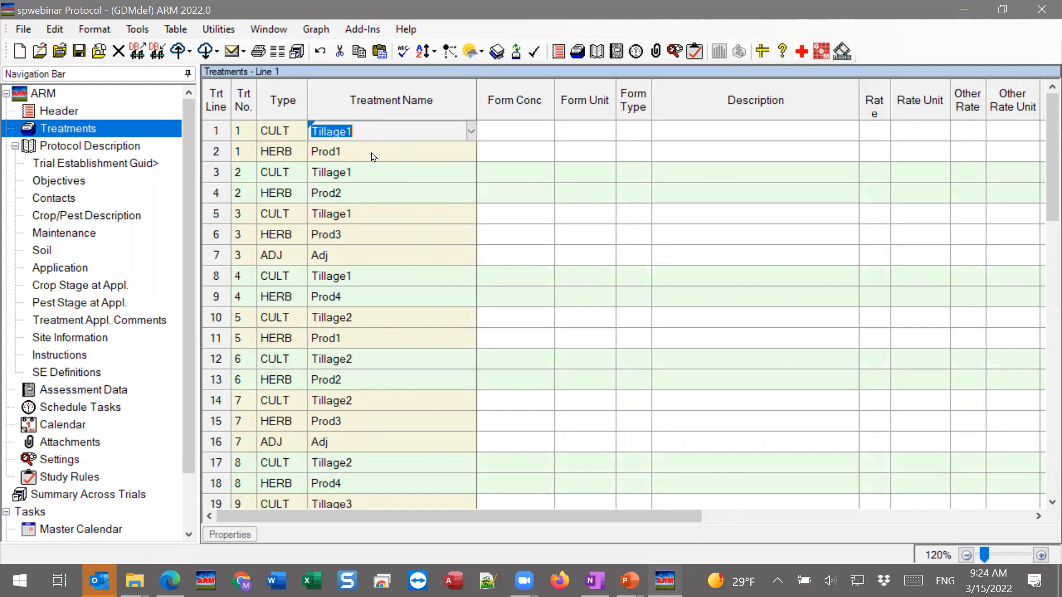
pyautogui.click(374, 152)
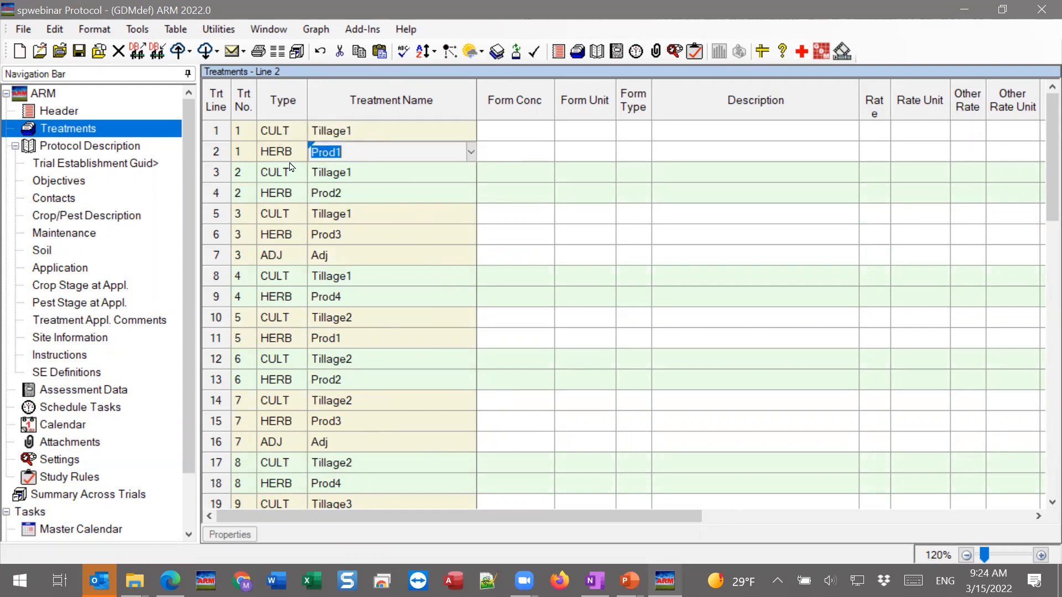
pyautogui.click(396, 174)
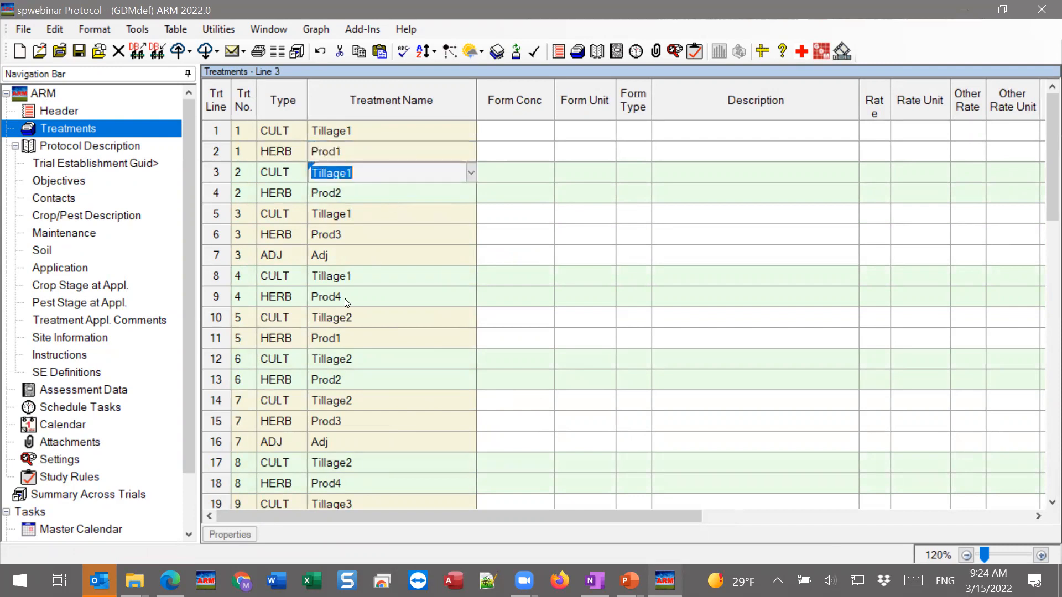
pyautogui.click(362, 200)
pyautogui.click(365, 237)
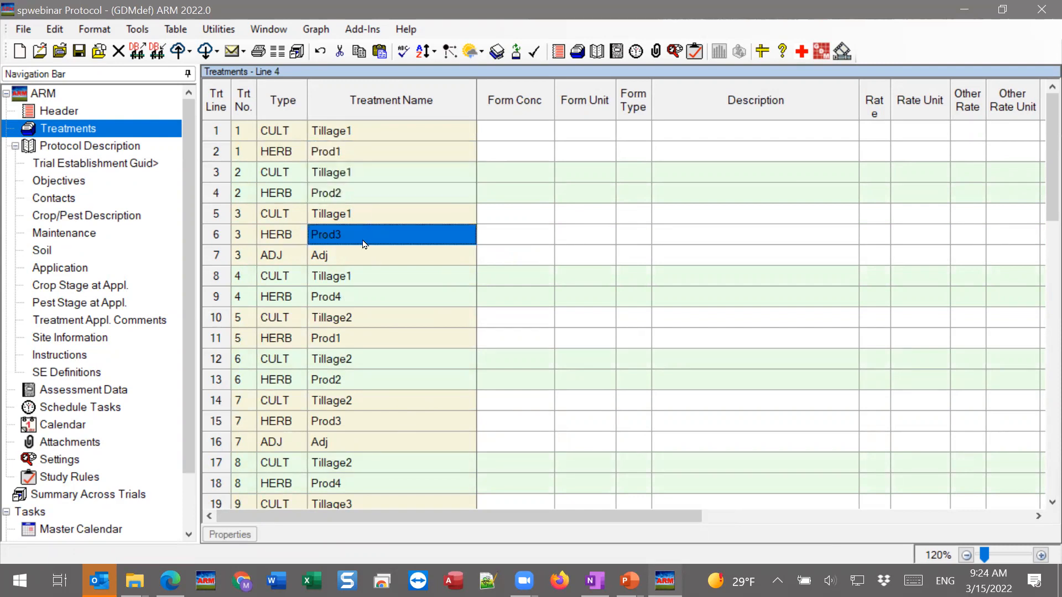
pyautogui.click(370, 295)
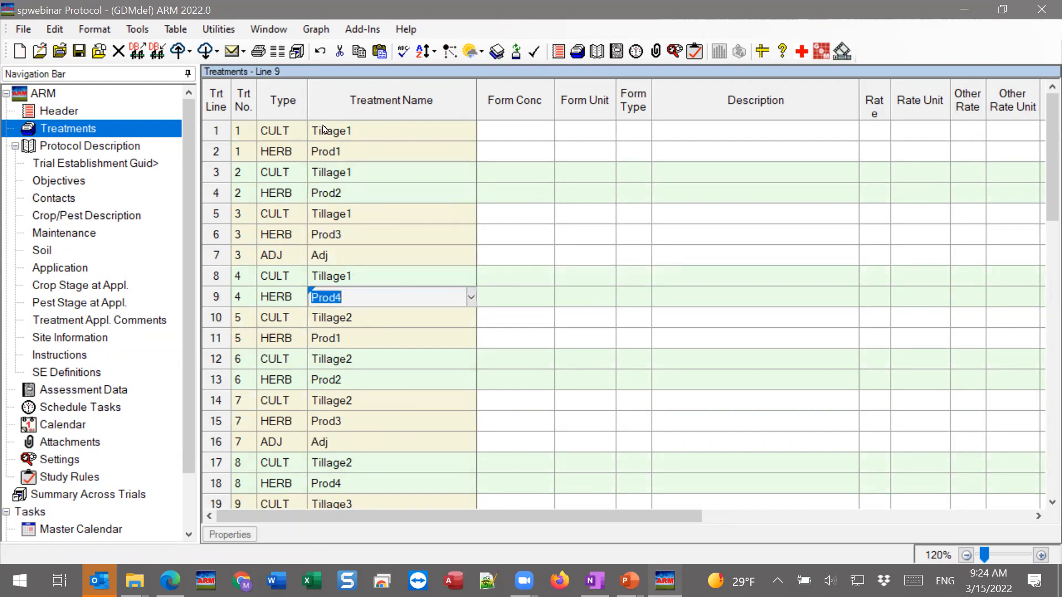
# Examine the treatments that combine Tillage2 with each herbicide product, including Adj alongside Prod3
pyautogui.click(394, 320)
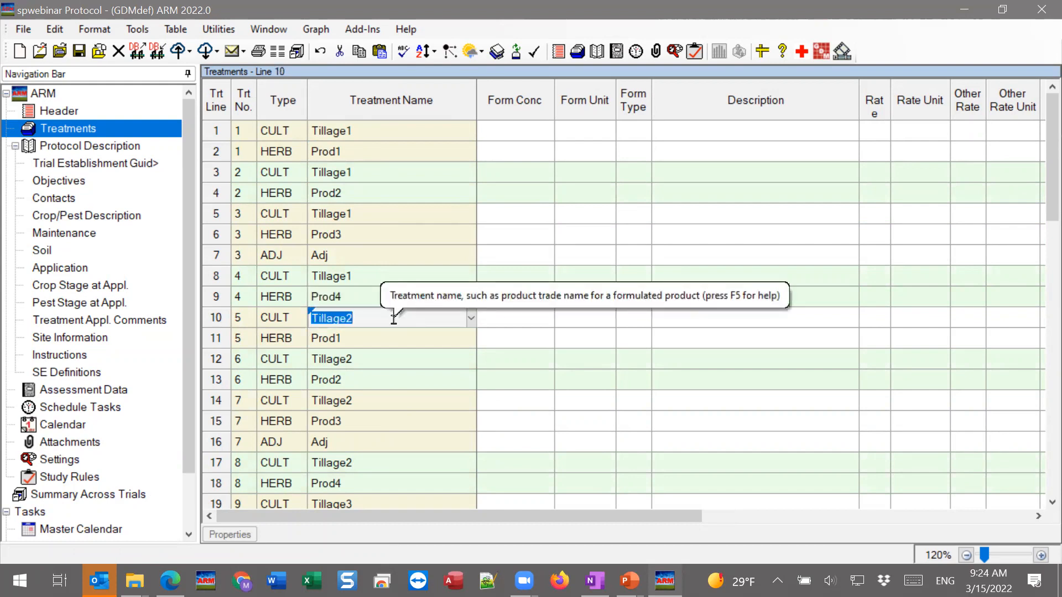
pyautogui.click(348, 337)
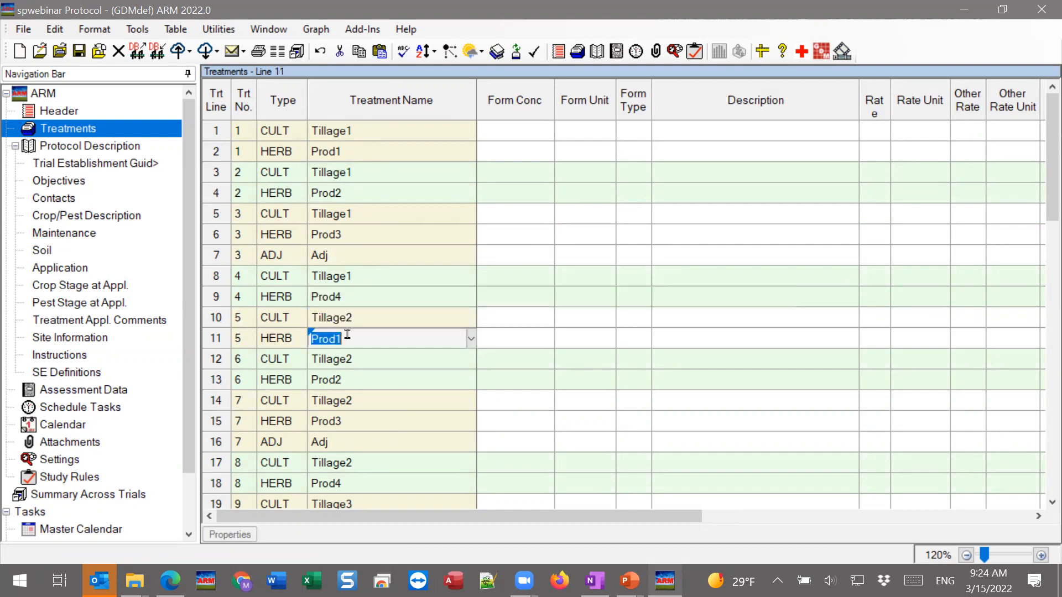
pyautogui.click(344, 384)
pyautogui.click(360, 424)
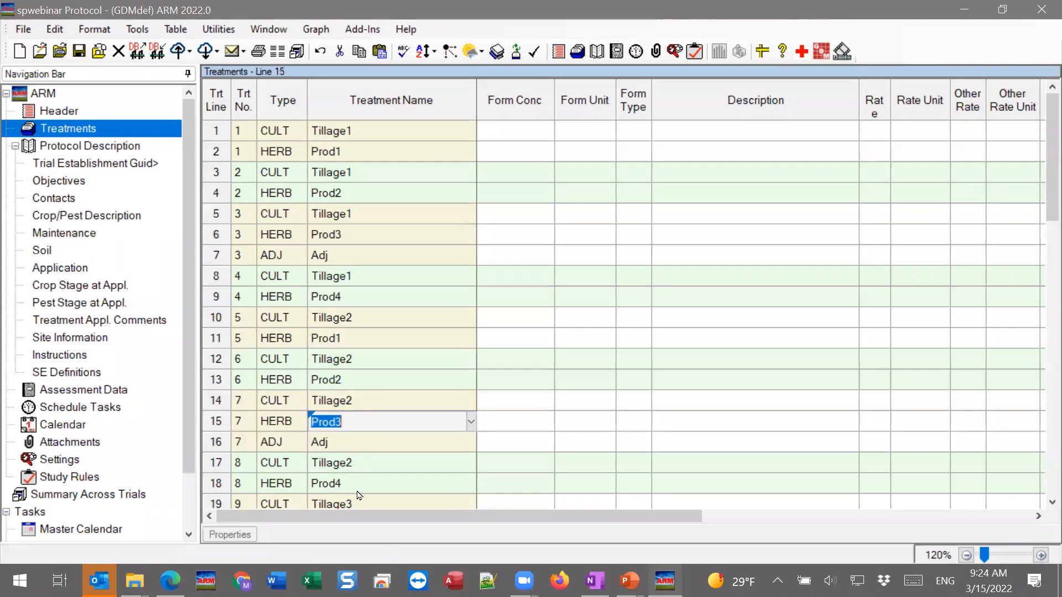
pyautogui.scroll(-1, 359, 479)
pyautogui.click(358, 441)
pyautogui.scroll(-3, 357, 437)
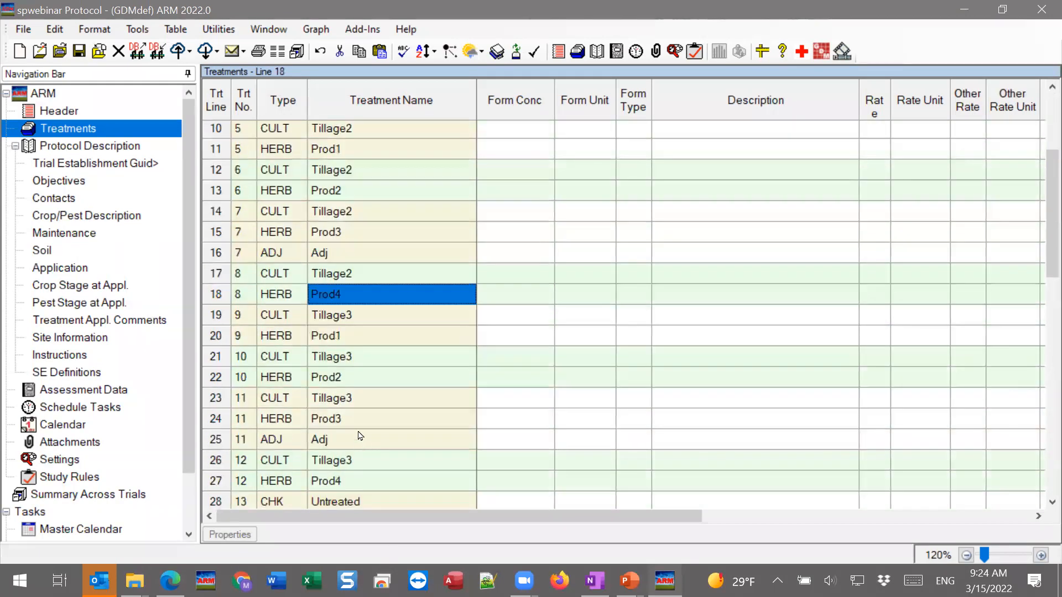
# Examine the Tillage3 treatment combinations and the Untreated check at the end of the treatment list
pyautogui.click(375, 317)
pyautogui.click(374, 339)
pyautogui.click(372, 377)
pyautogui.click(359, 440)
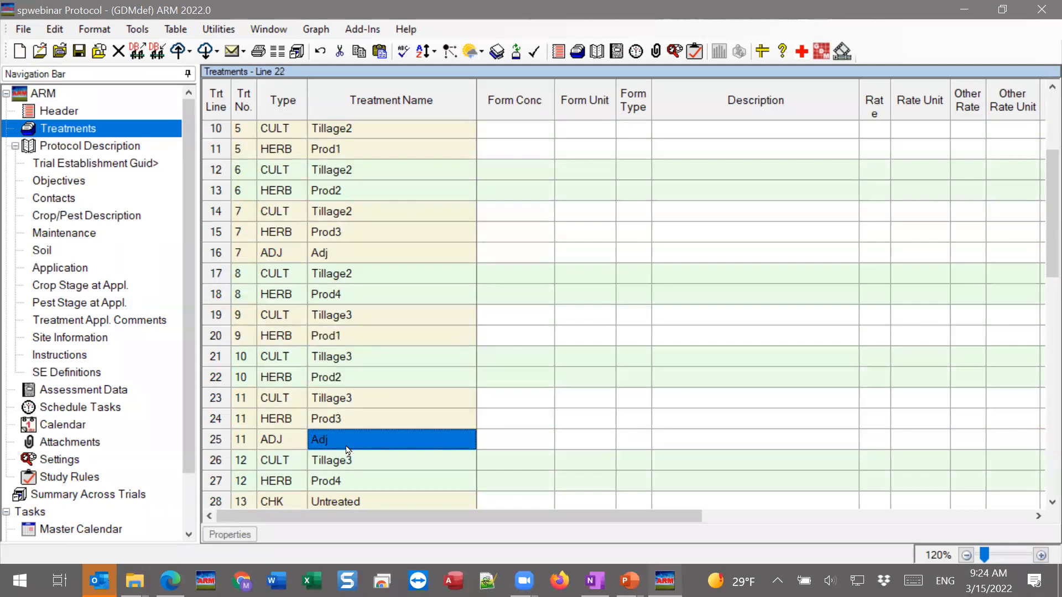
pyautogui.click(344, 481)
pyautogui.moveTo(238, 482); pyautogui.dragTo(263, 219)
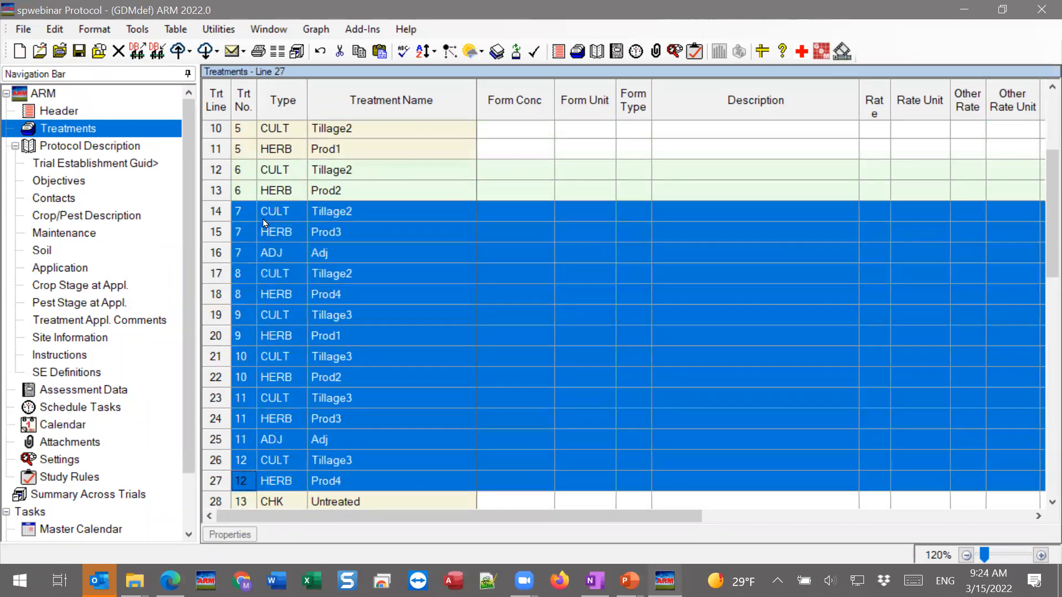
pyautogui.click(378, 474)
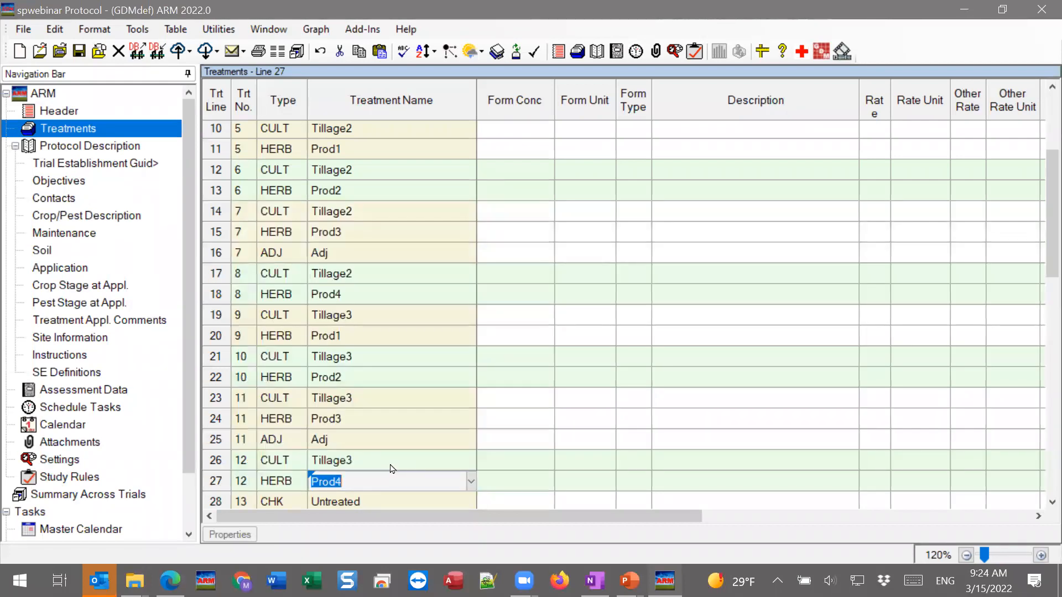
pyautogui.press('Down')
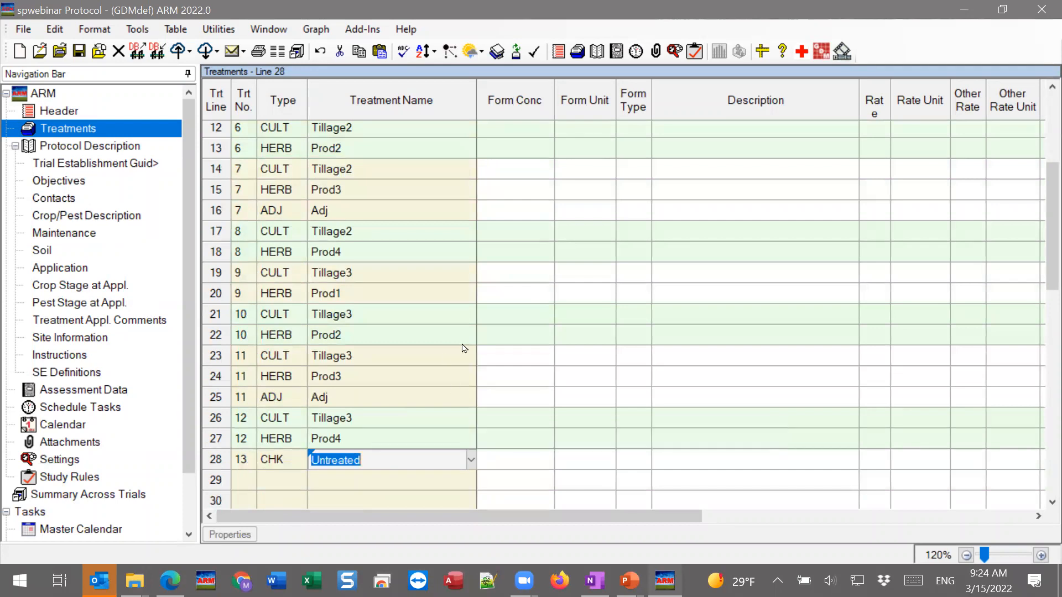
# Display the Factor ID and Level No. columns of the treatment list and widen the Level No. column
pyautogui.scroll(4, 390, 376)
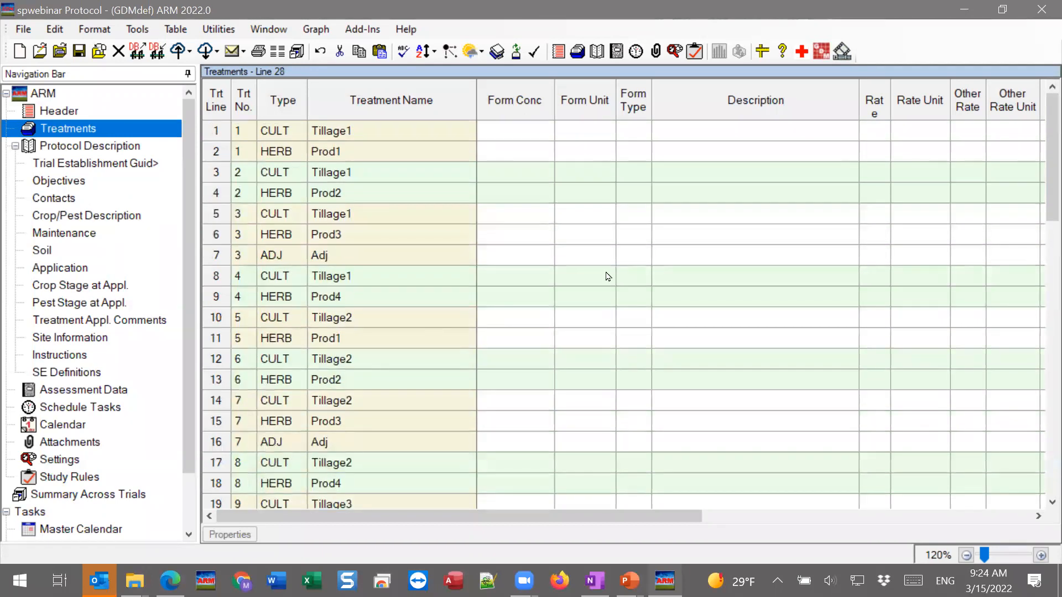
pyautogui.moveTo(440, 523); pyautogui.dragTo(839, 518)
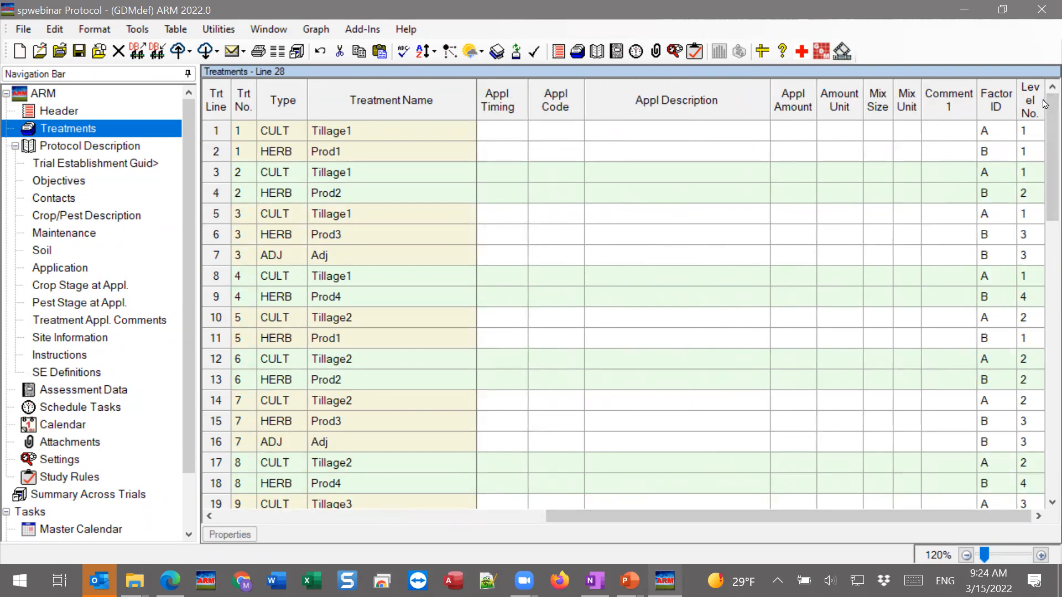
pyautogui.moveTo(1045, 103); pyautogui.dragTo(1050, 104)
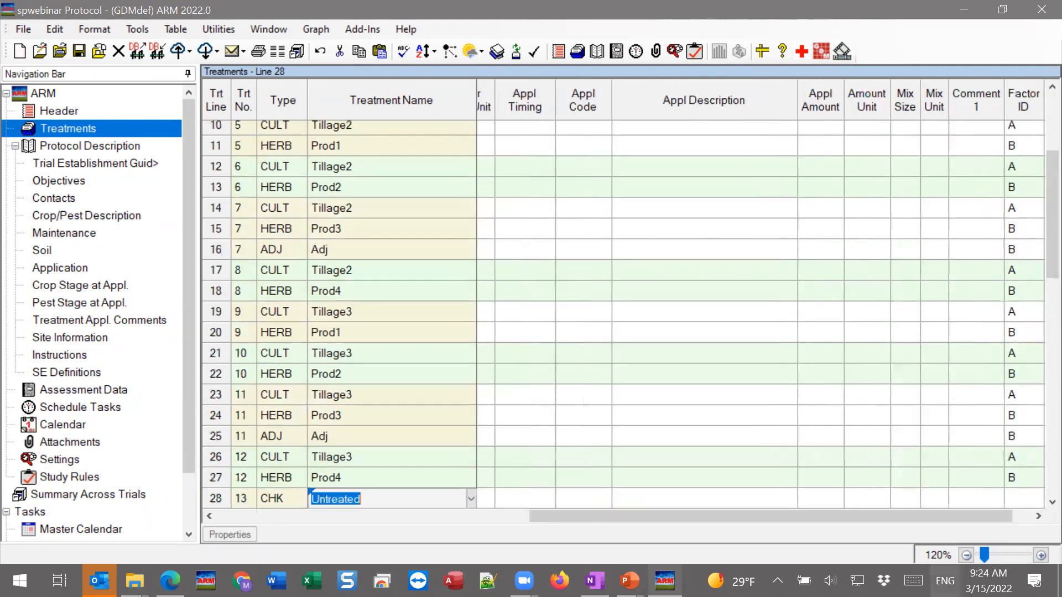
pyautogui.moveTo(949, 520); pyautogui.dragTo(970, 520)
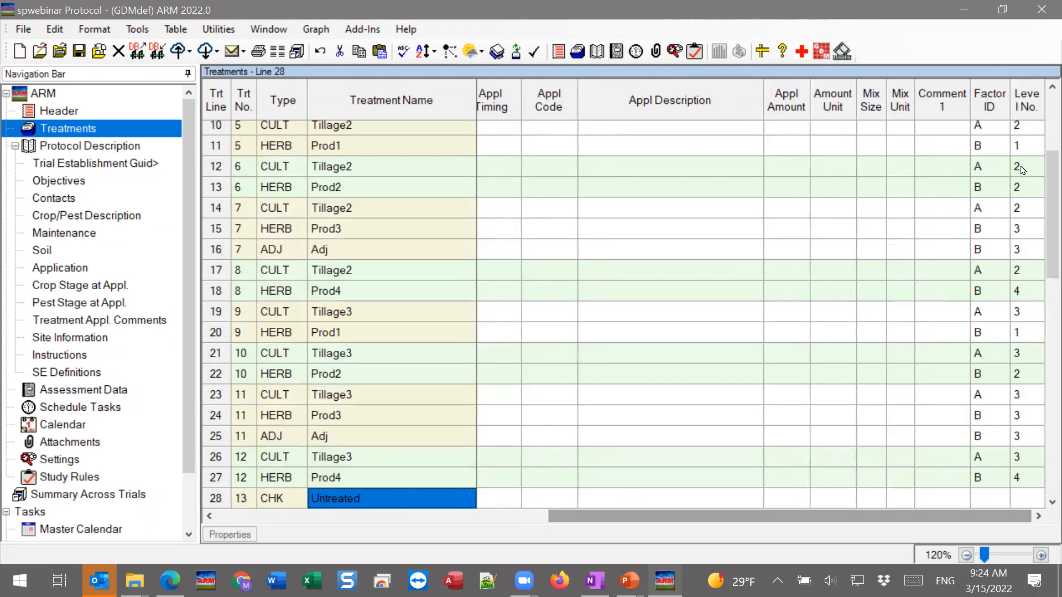
pyautogui.click(1022, 140)
pyautogui.moveTo(1045, 102); pyautogui.dragTo(1054, 102)
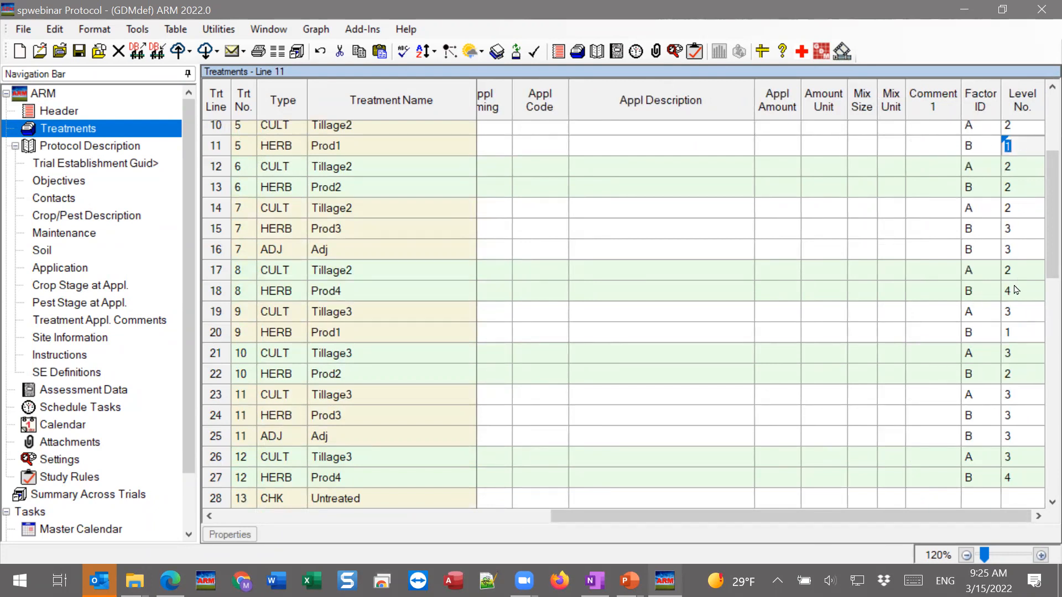
# Examine the Factor ID and Level No. entries on treatment lines 1 to 6 to see how components map to factors
pyautogui.scroll(3, 1047, 154)
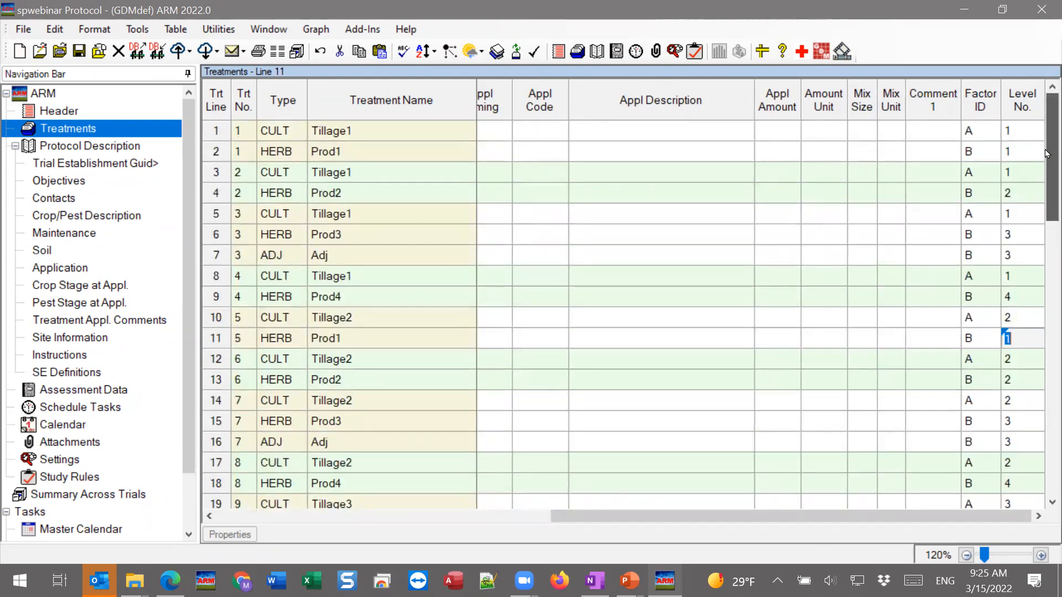
pyautogui.click(969, 135)
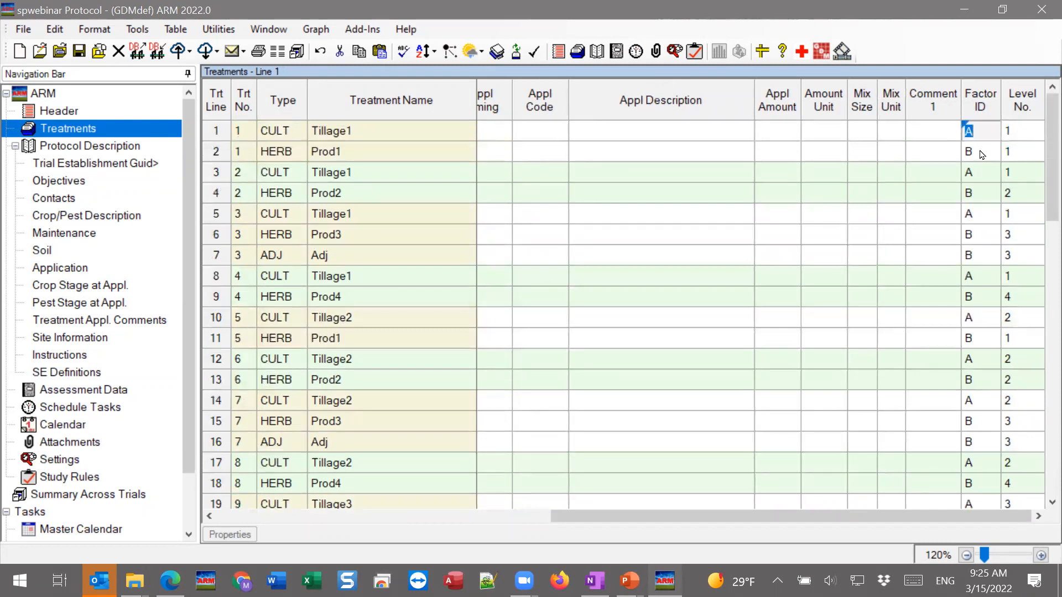
pyautogui.click(977, 156)
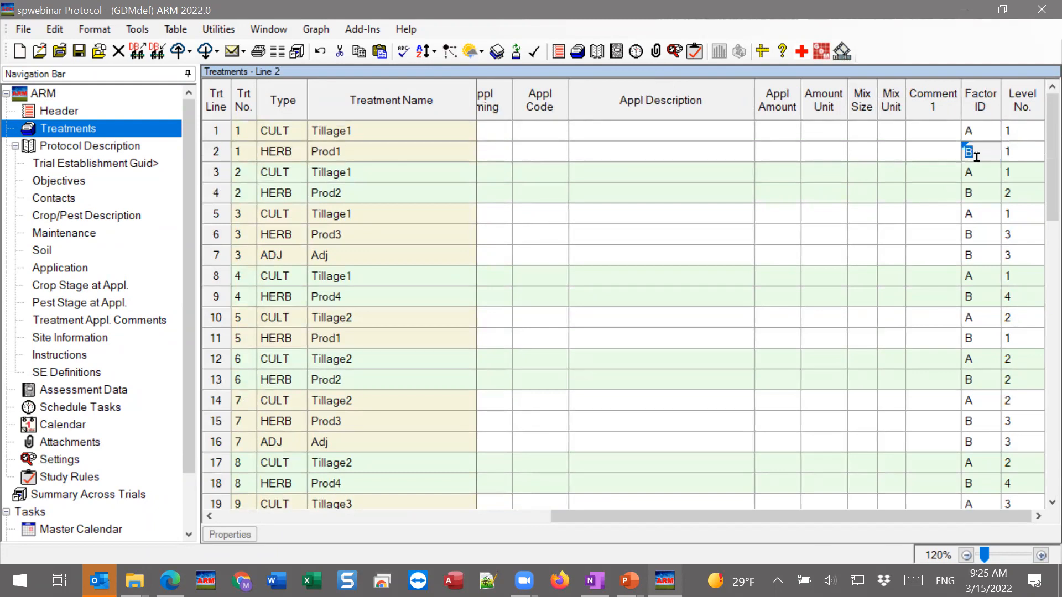
pyautogui.click(1032, 149)
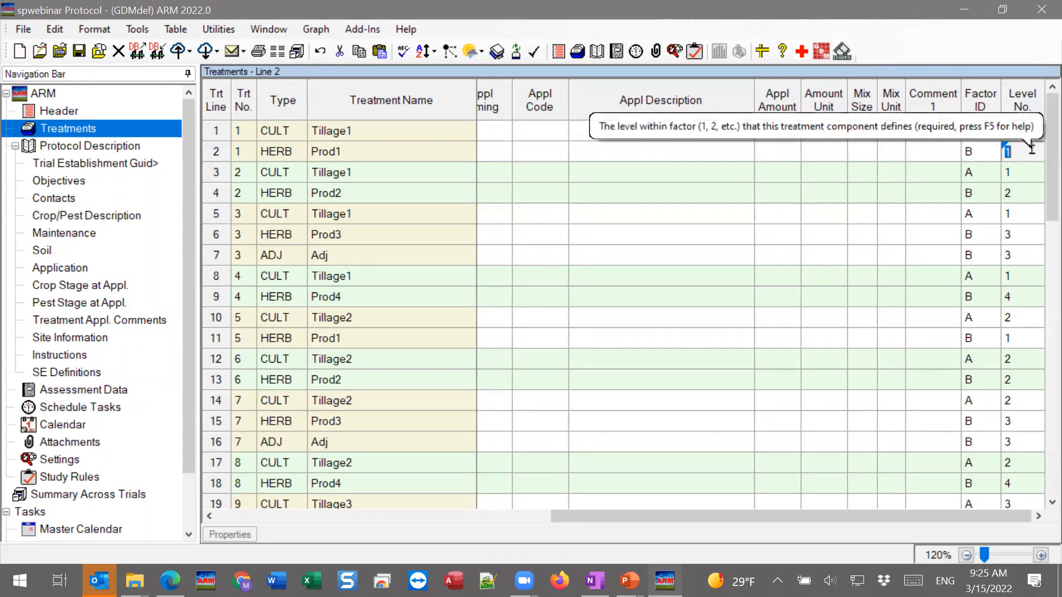
pyautogui.click(980, 131)
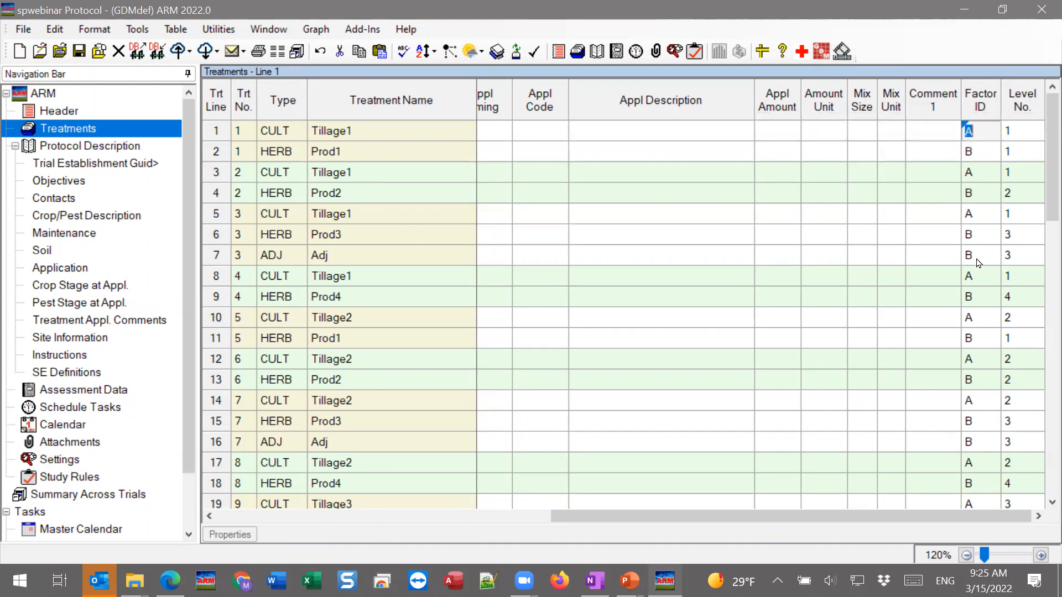
pyautogui.click(1021, 133)
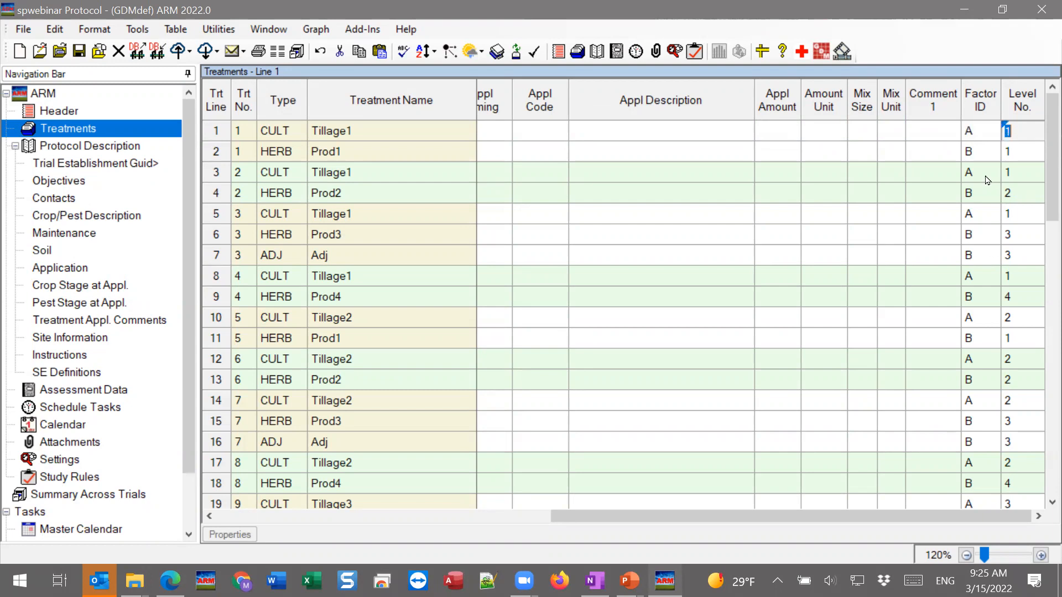
pyautogui.press('Down')
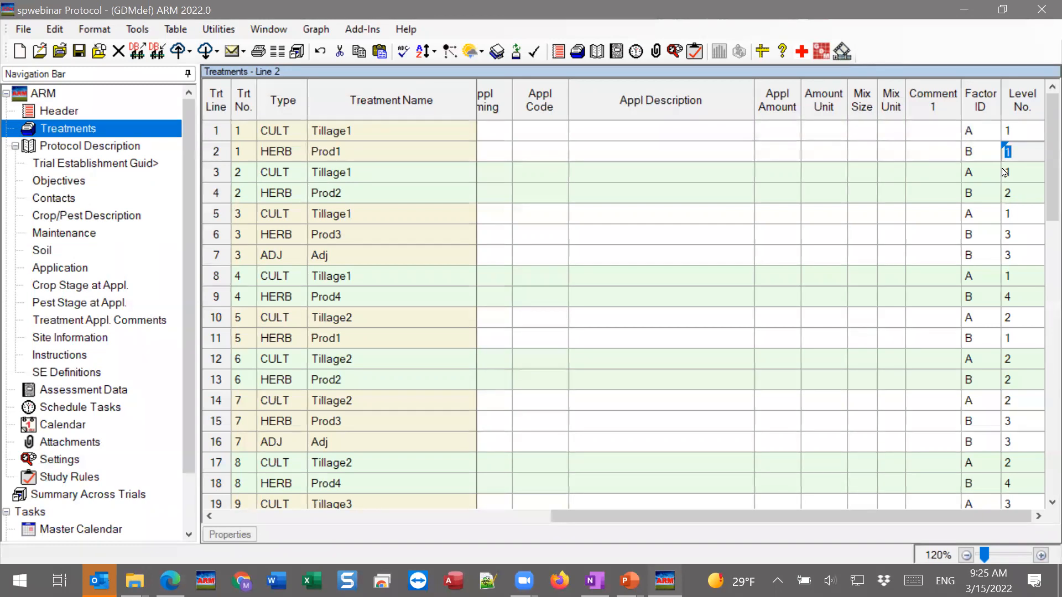
pyautogui.press('Down')
pyautogui.press('Down')
pyautogui.press('Down')
pyautogui.press('Down')
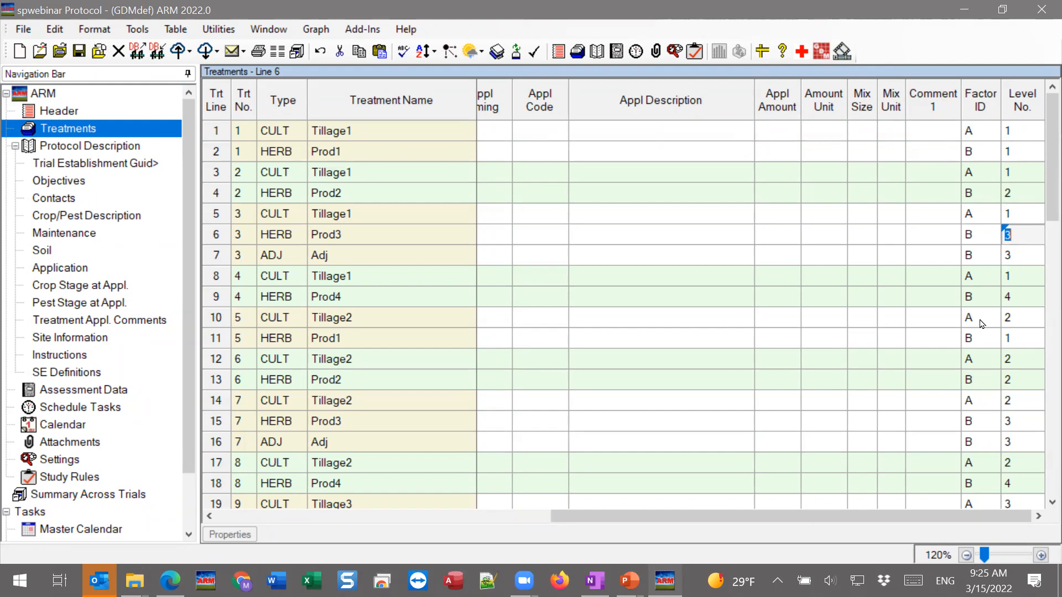
# Check whether multiplying out treatments is still offered for this list and whether that operation can be undone
pyautogui.moveTo(596, 517); pyautogui.dragTo(257, 517)
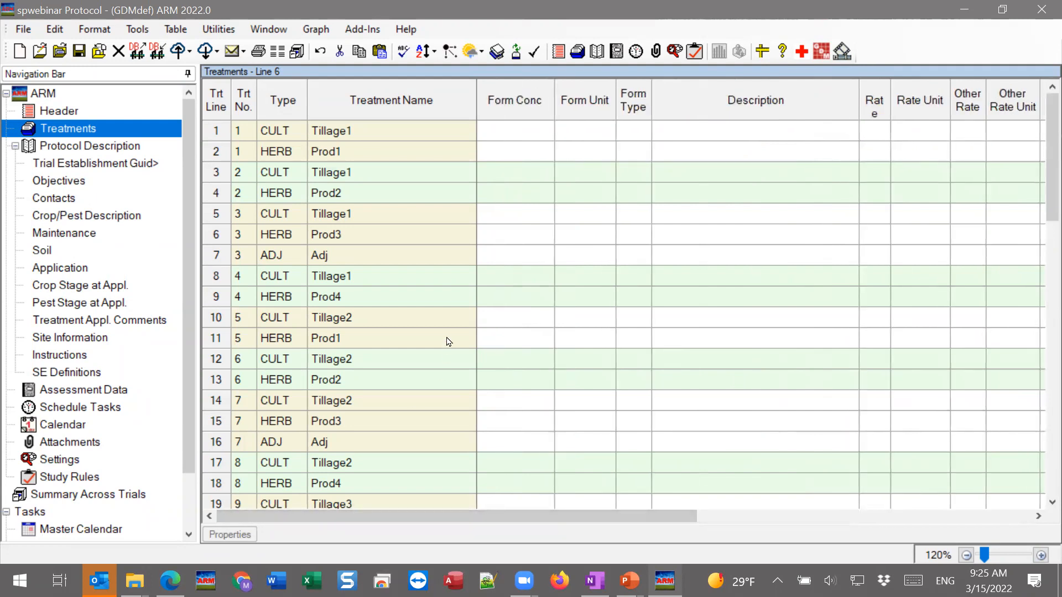
pyautogui.click(137, 29)
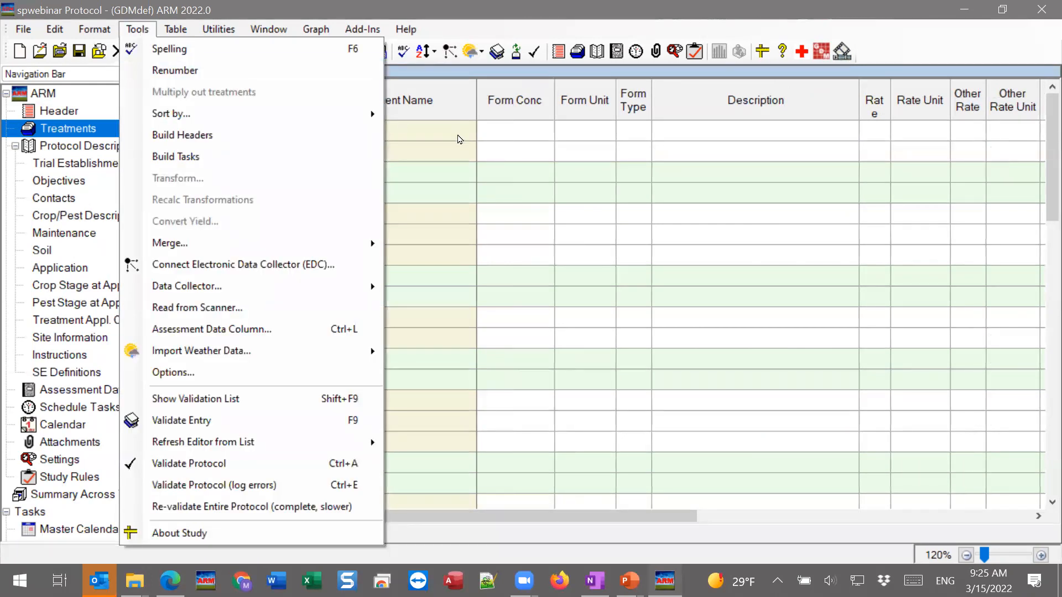
pyautogui.click(437, 242)
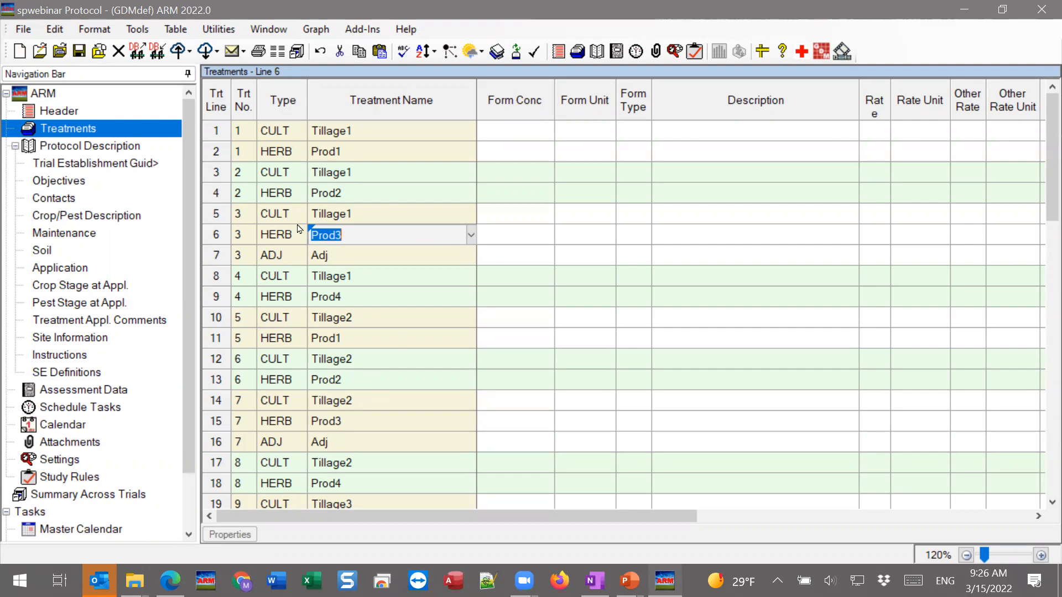
pyautogui.click(61, 31)
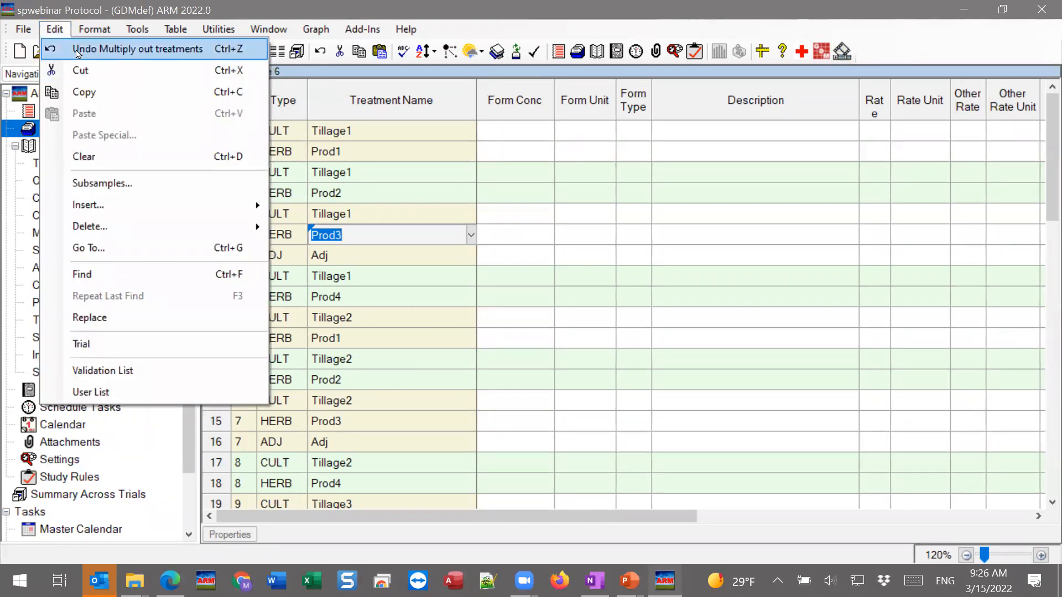
pyautogui.click(422, 294)
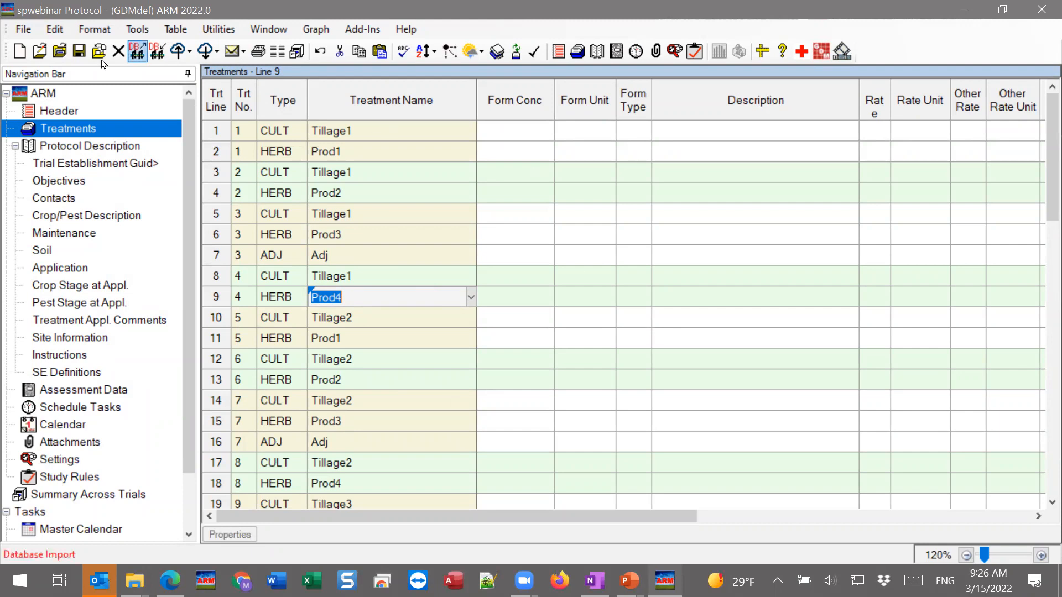
# Undo the multiplying out of treatments to restore the factor level list, and save the protocol
pyautogui.click(58, 29)
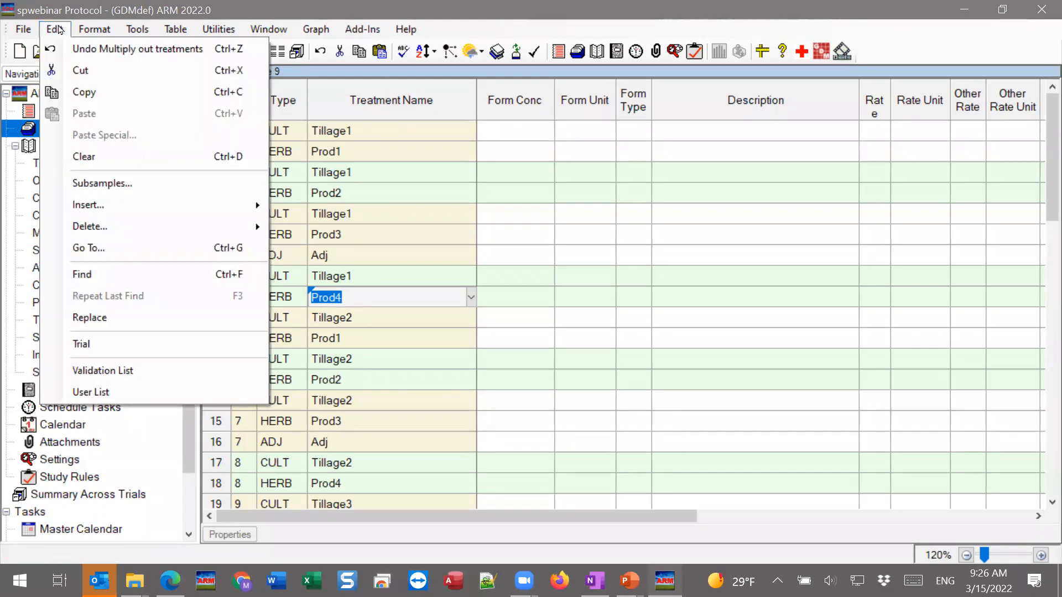
pyautogui.click(180, 53)
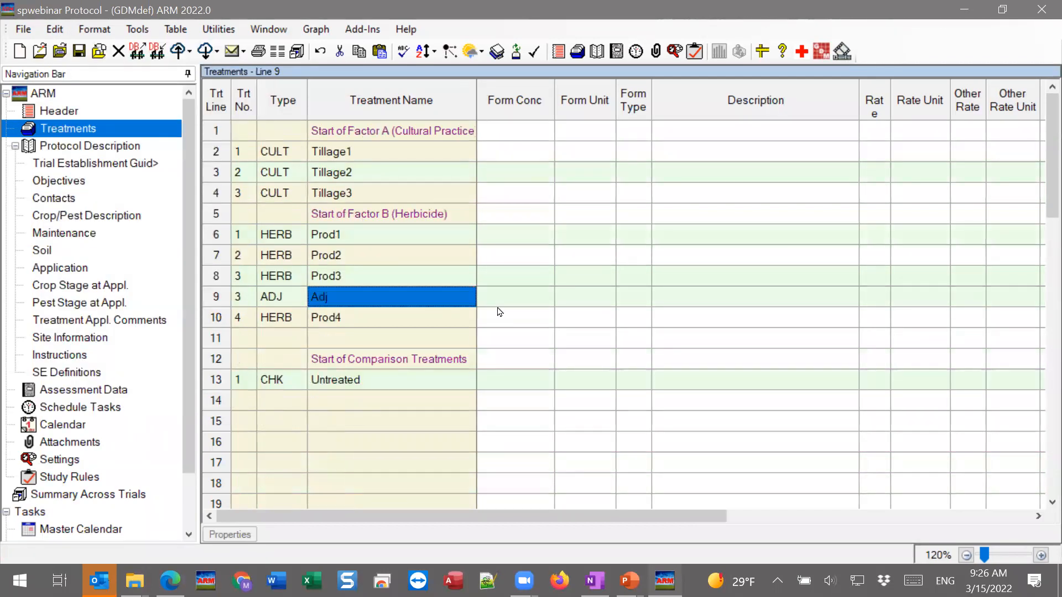
pyautogui.click(387, 440)
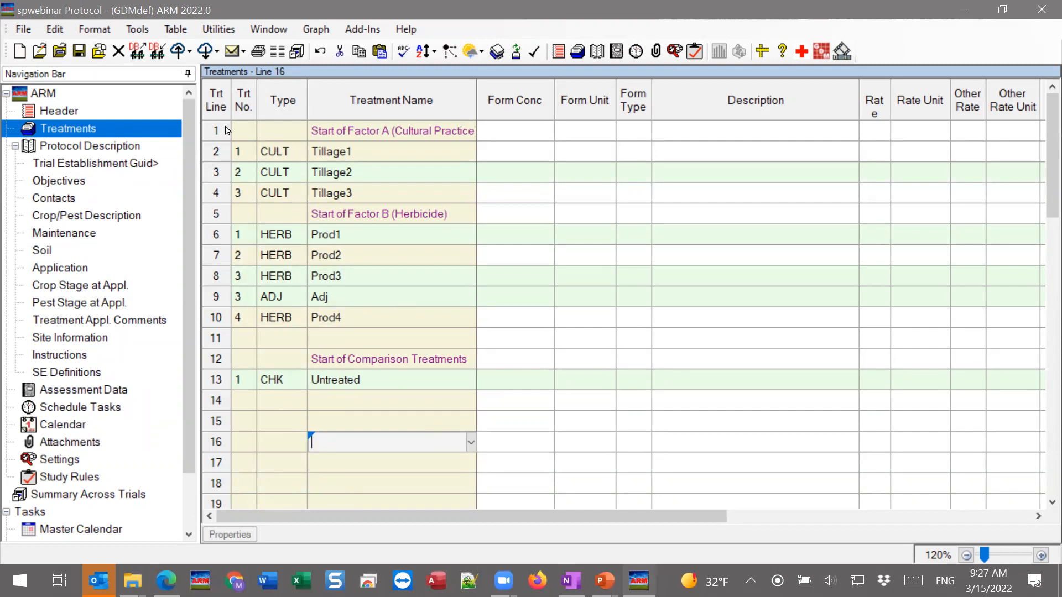
pyautogui.click(80, 51)
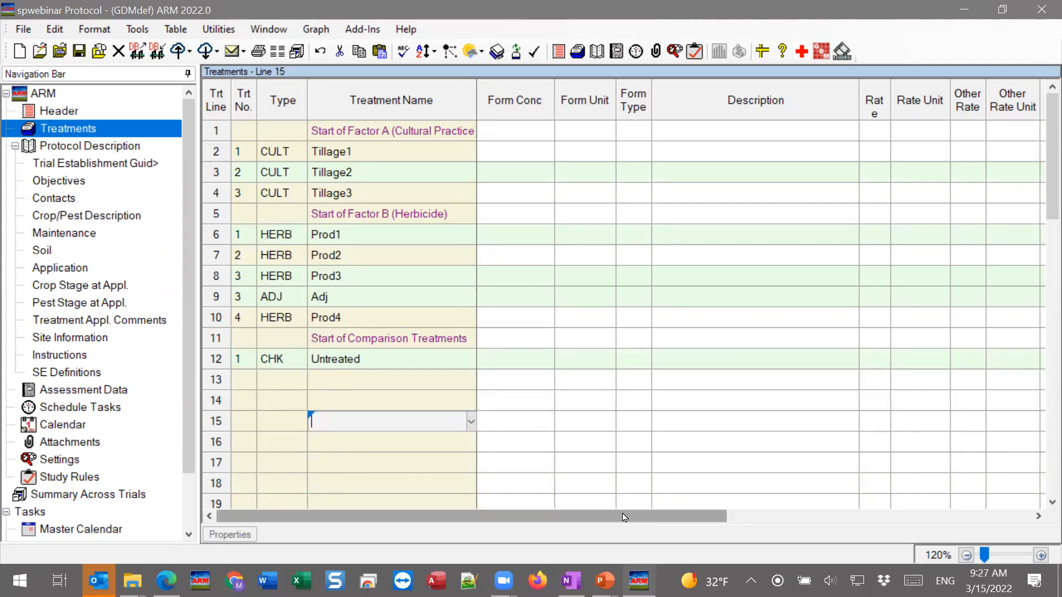
# Switch to the Split-plot.pptx presentation in PowerPoint and bring up the playback controls of the Multiply out treatments video
pyautogui.click(604, 581)
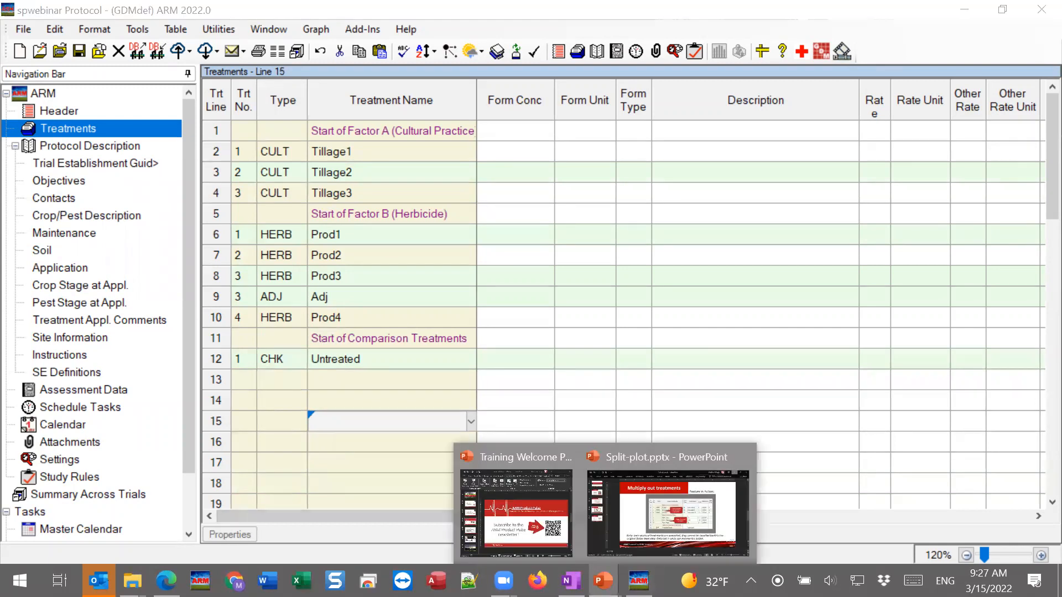
pyautogui.click(681, 513)
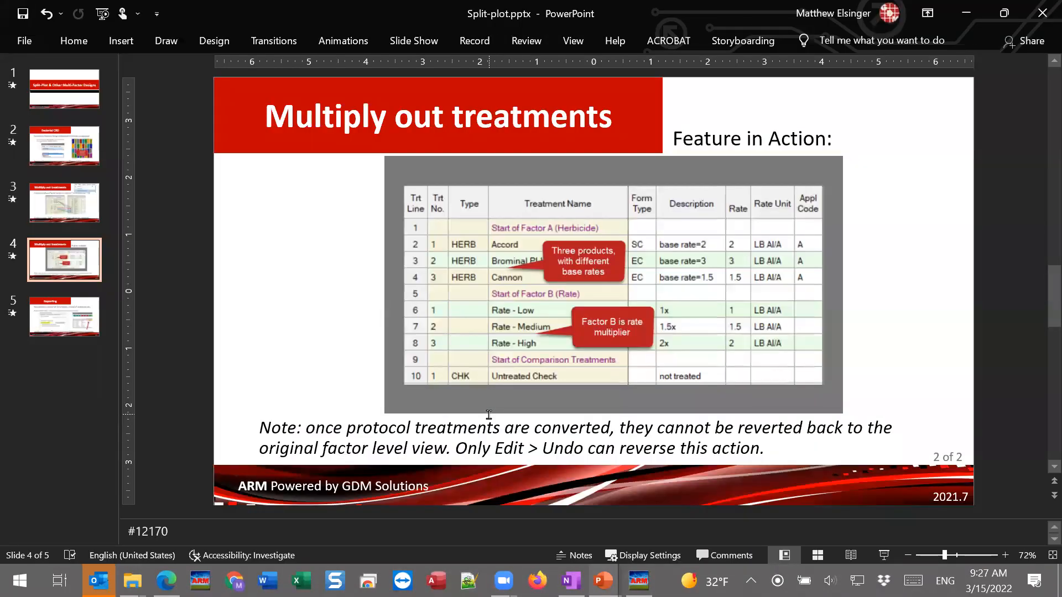
pyautogui.moveTo(635, 359)
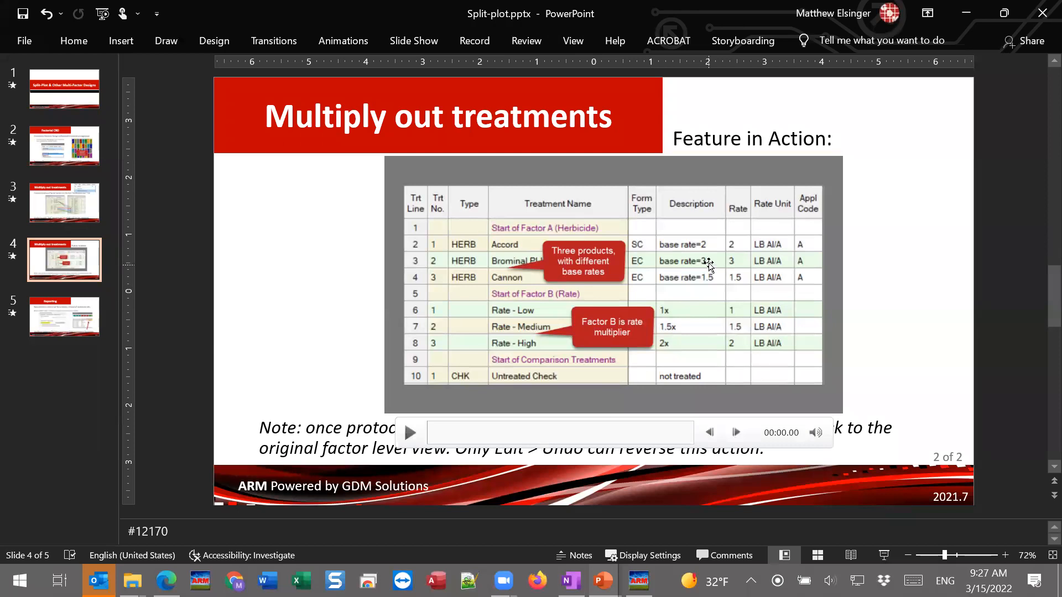
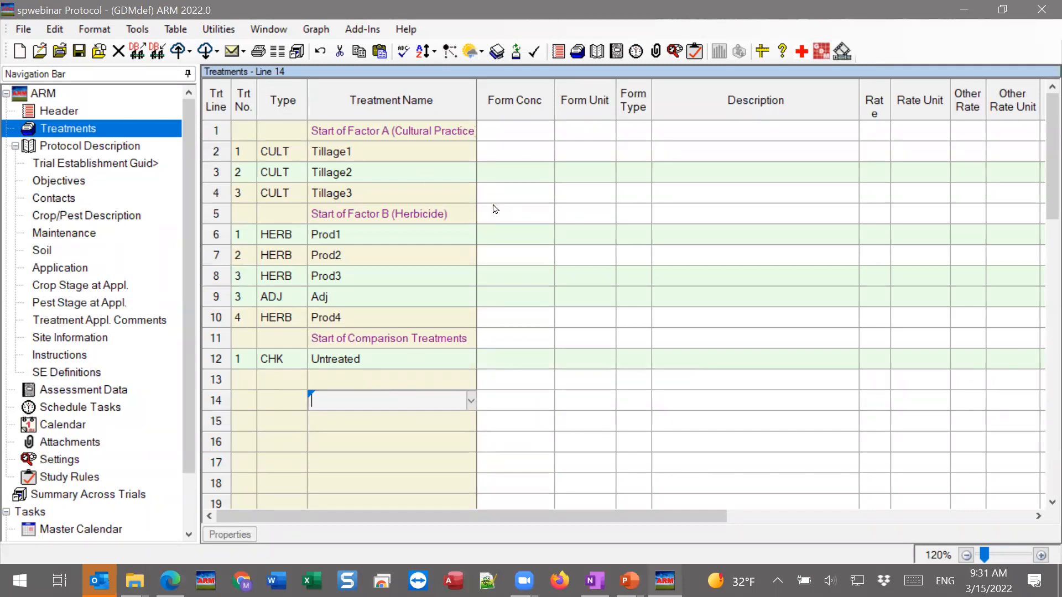
# Create a trial from the split-plot protocol with the Trial ID spwebinar
pyautogui.click(396, 159)
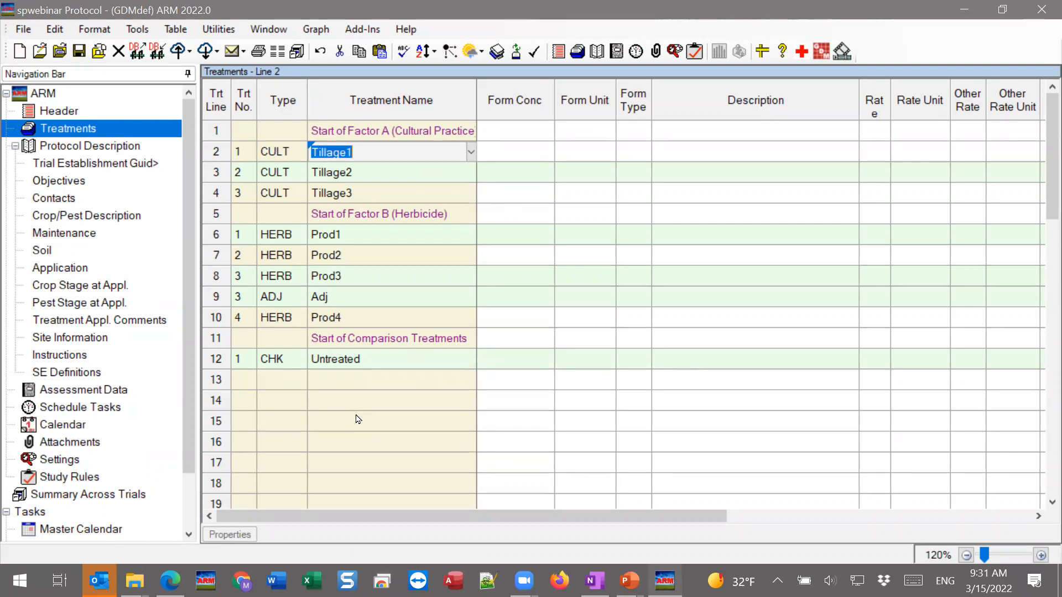
pyautogui.click(23, 31)
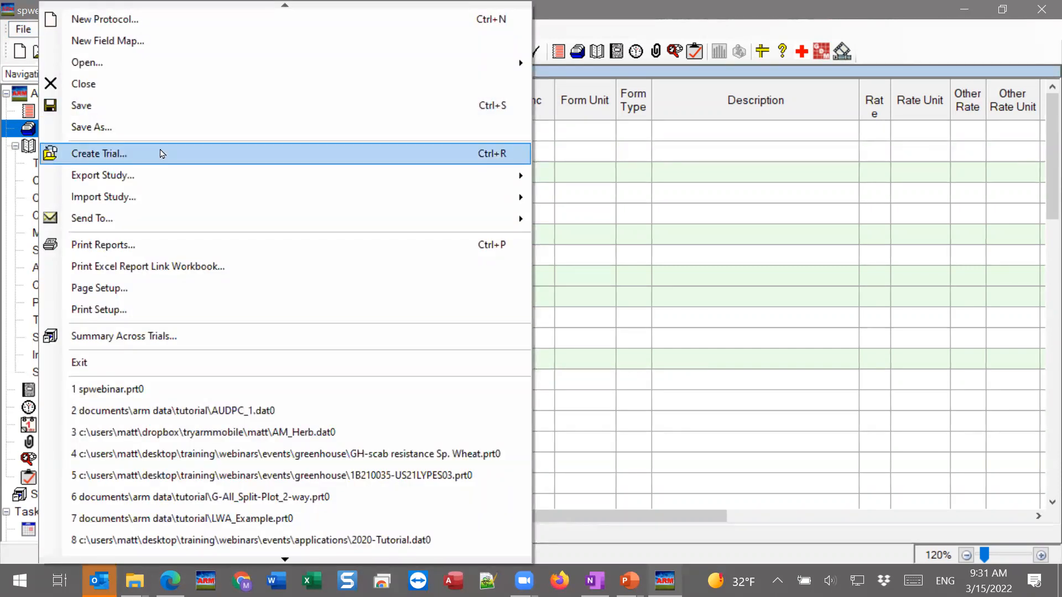
pyautogui.click(199, 155)
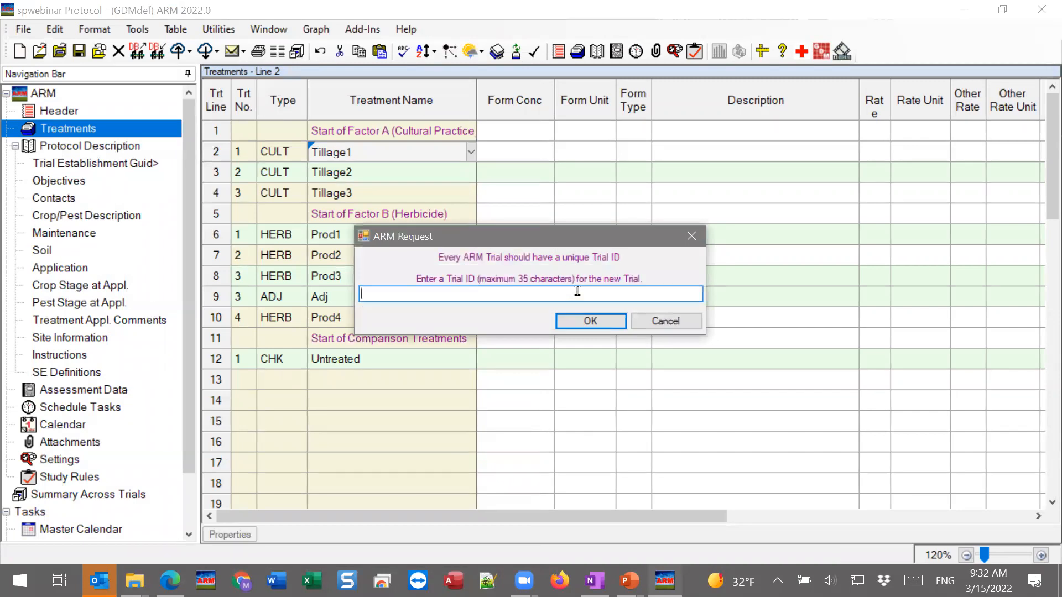
pyautogui.write('spweb')
pyautogui.write('inar')
pyautogui.write('4')
pyautogui.press('BackSpace')
pyautogui.click(589, 322)
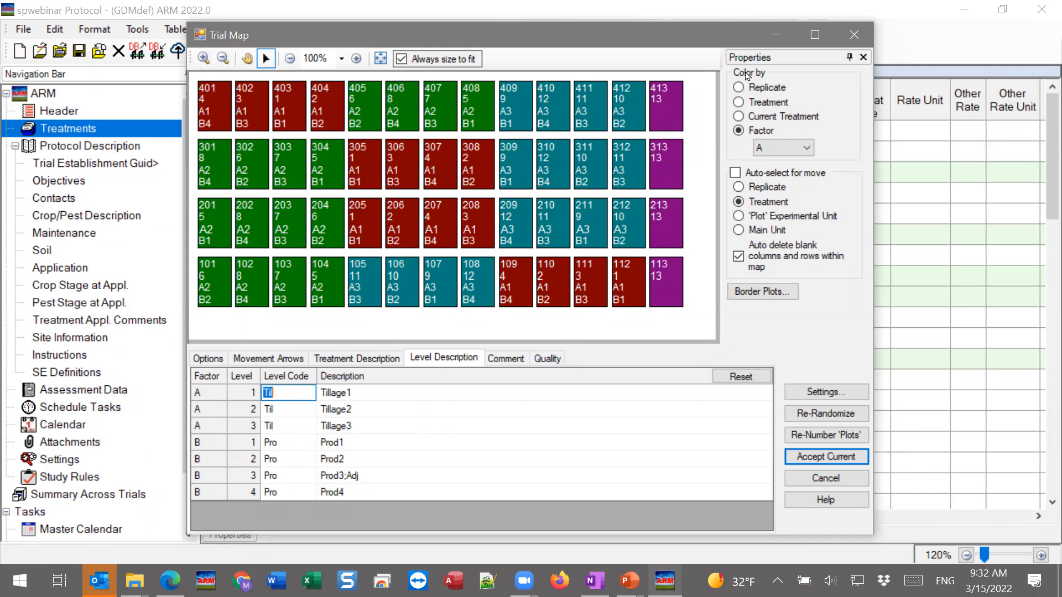
# View the trial map colored by treatment, and return the coloring to factor A
pyautogui.click(738, 103)
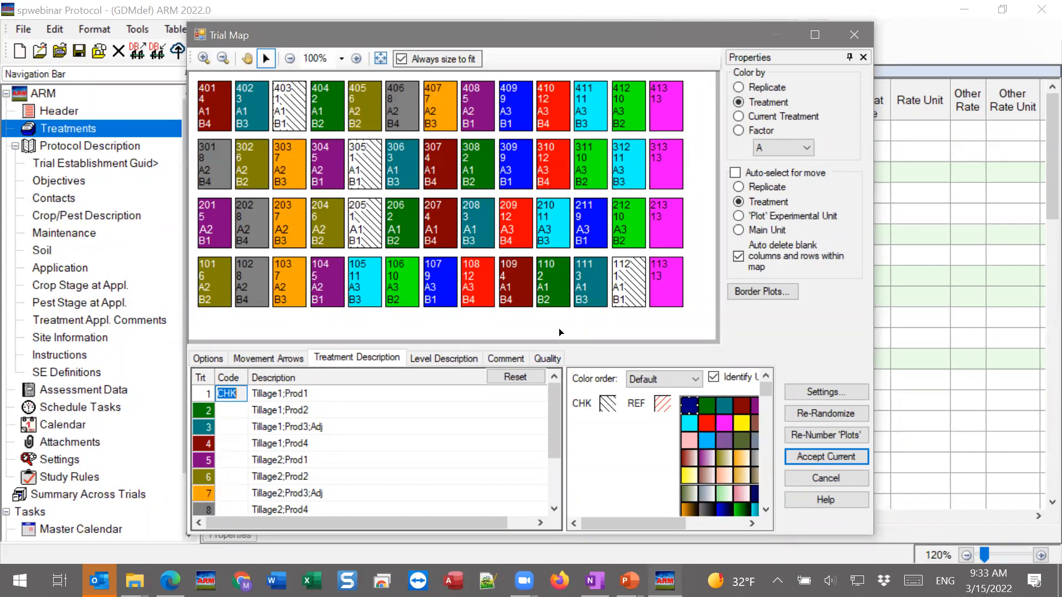
pyautogui.click(743, 133)
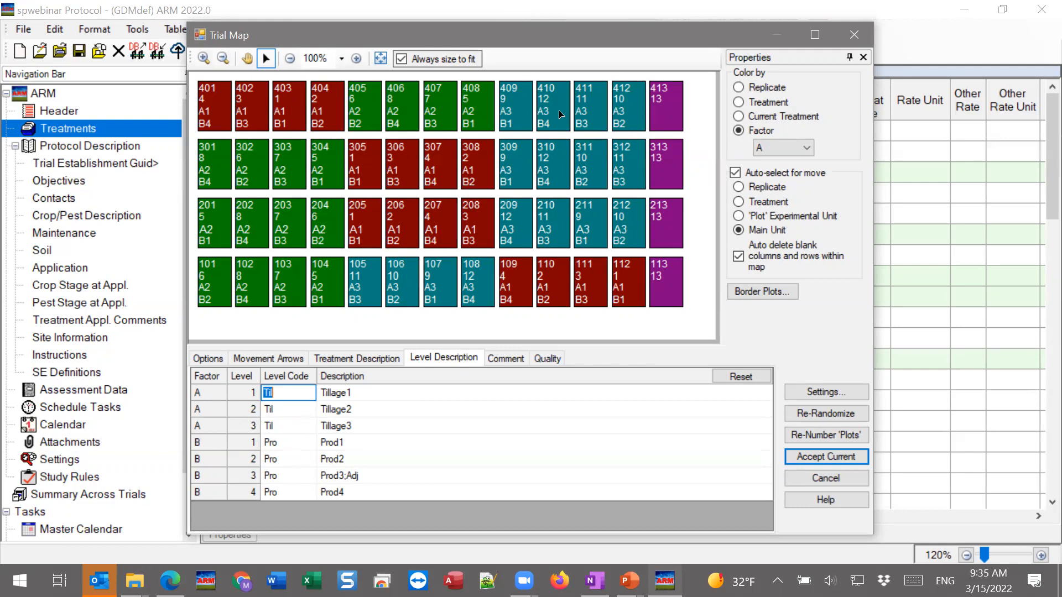
# Set the layout to not randomize one unit of the split-plot design, choosing factor A (Cultural Practice)
pyautogui.click(817, 399)
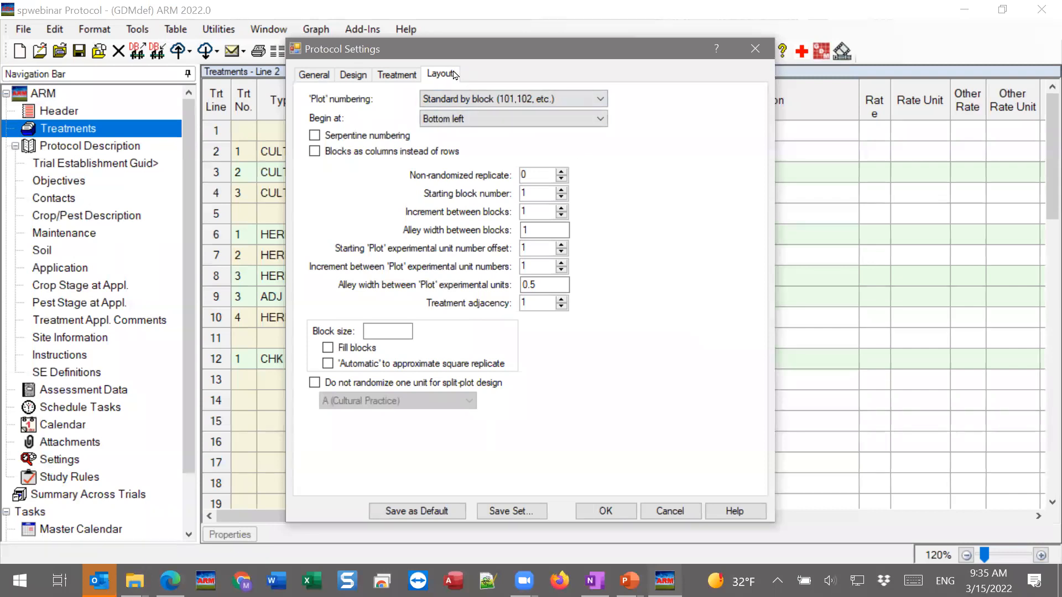
pyautogui.click(341, 388)
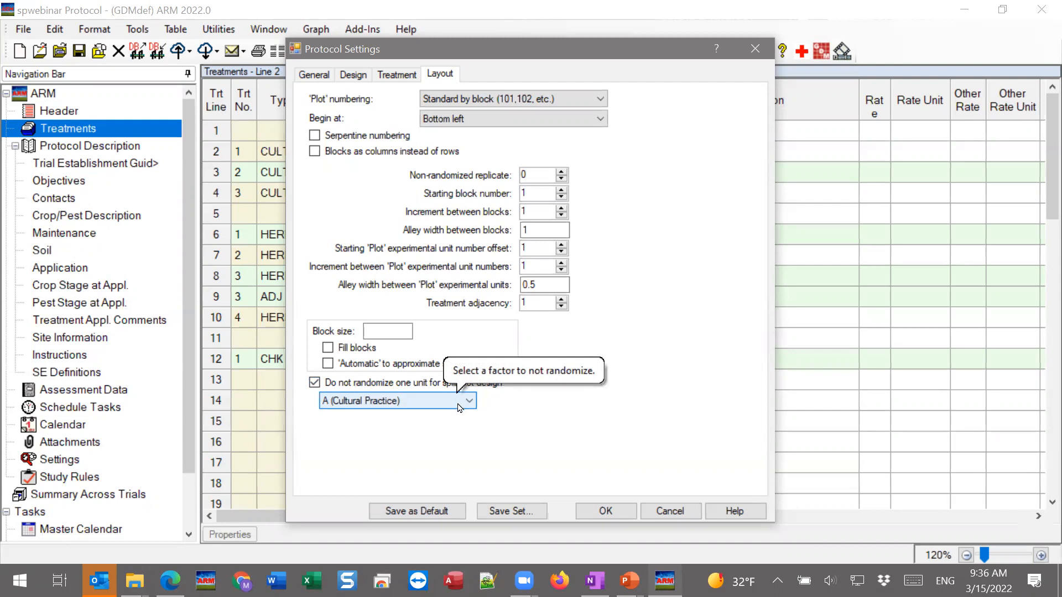
pyautogui.press('Return')
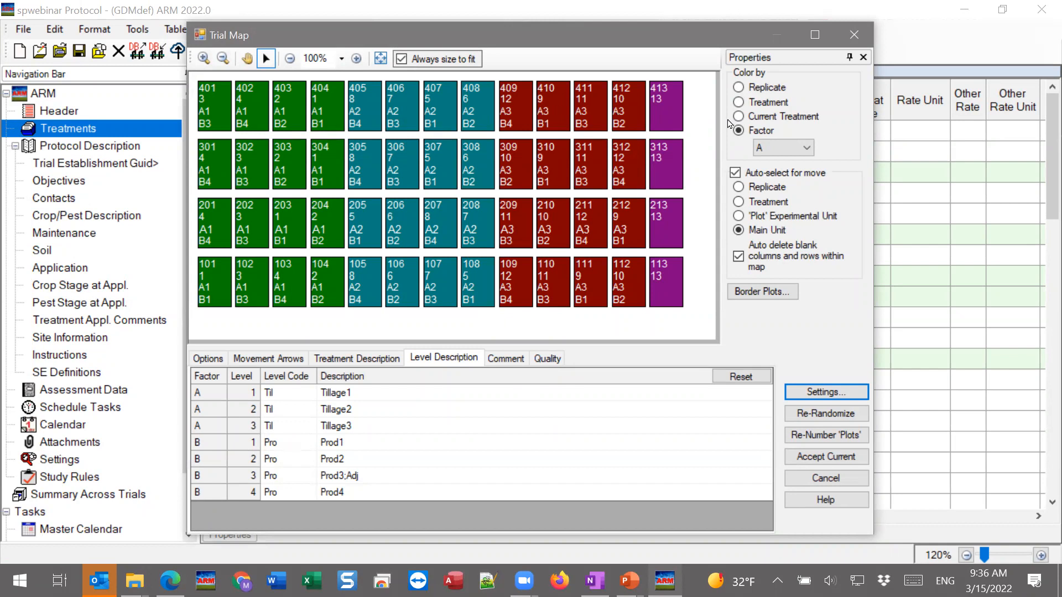
# Color the trial map by factor B to check its randomization, and switch the coloring back to factor A
pyautogui.click(785, 147)
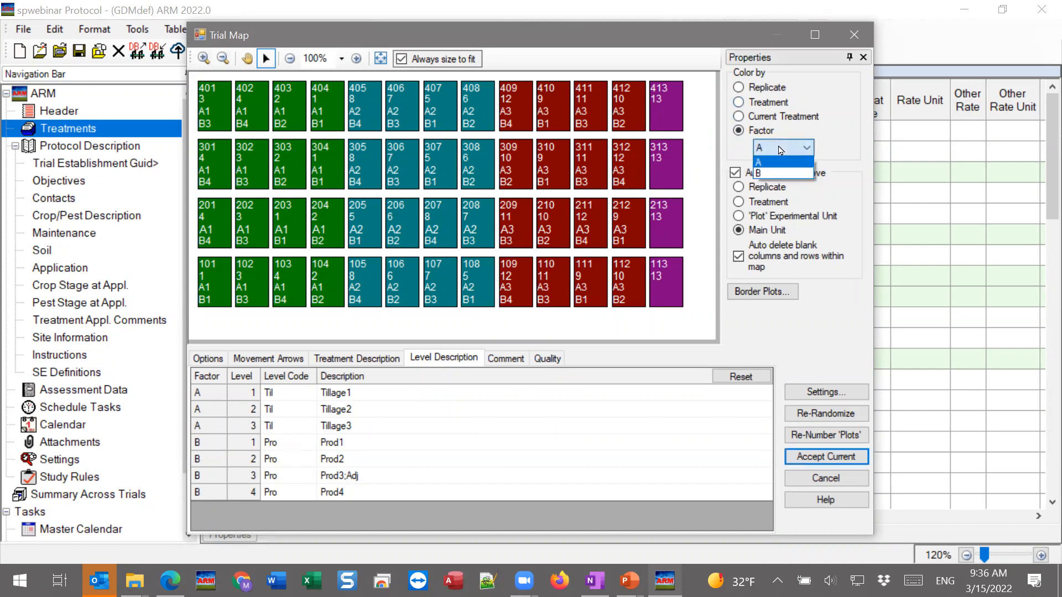
pyautogui.click(765, 175)
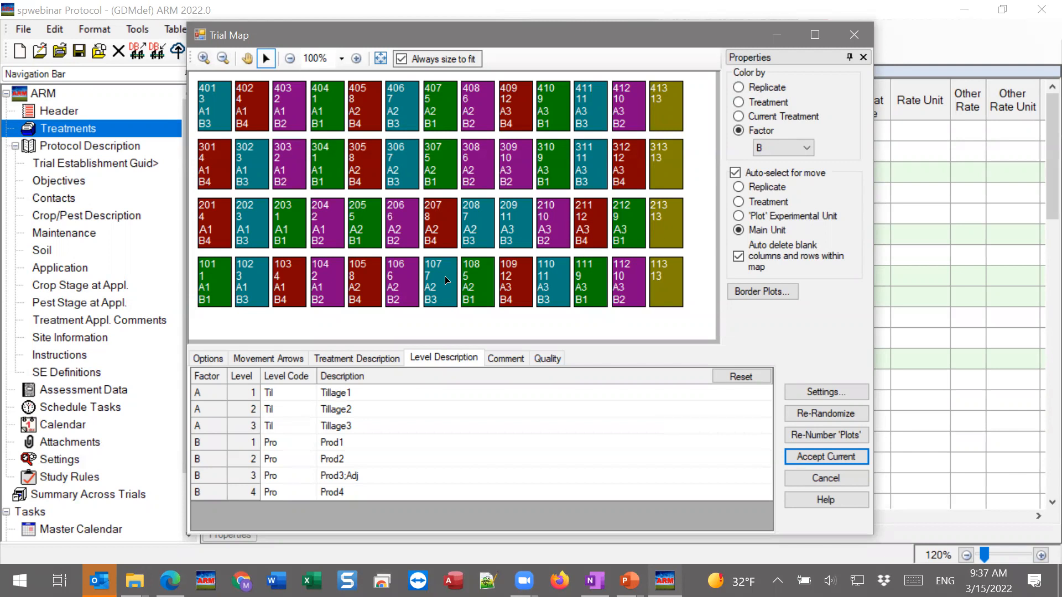
pyautogui.click(764, 147)
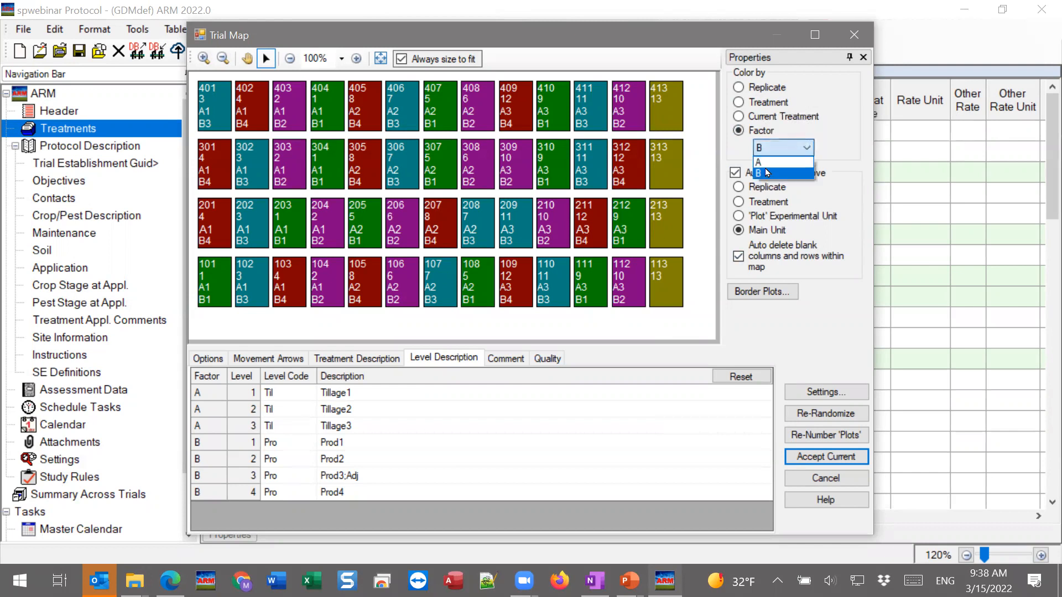
pyautogui.click(766, 164)
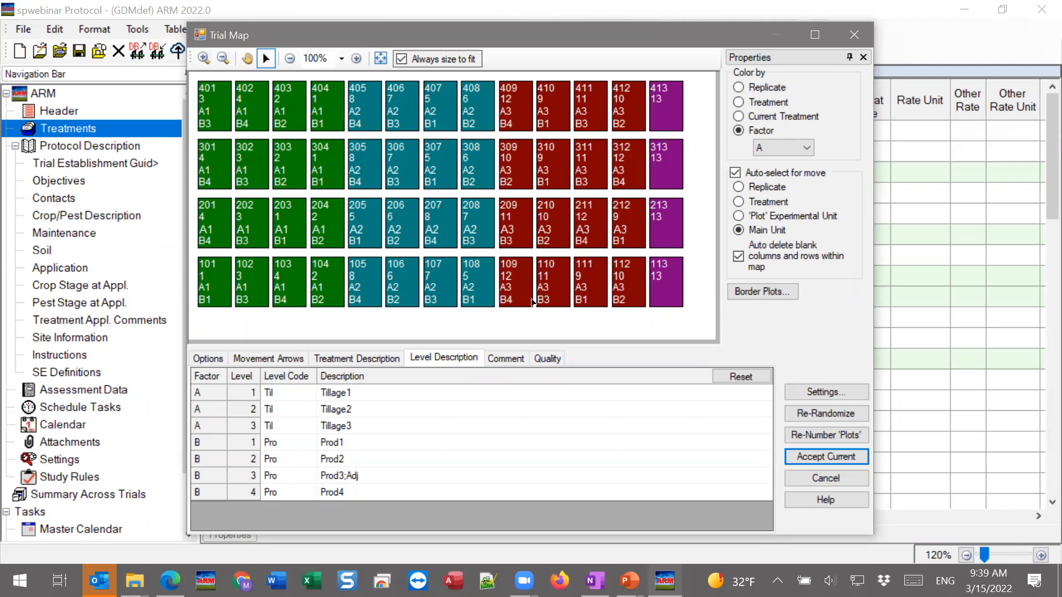
# Insert one blank column at the right end of the trial map
pyautogui.rightClick(490, 281)
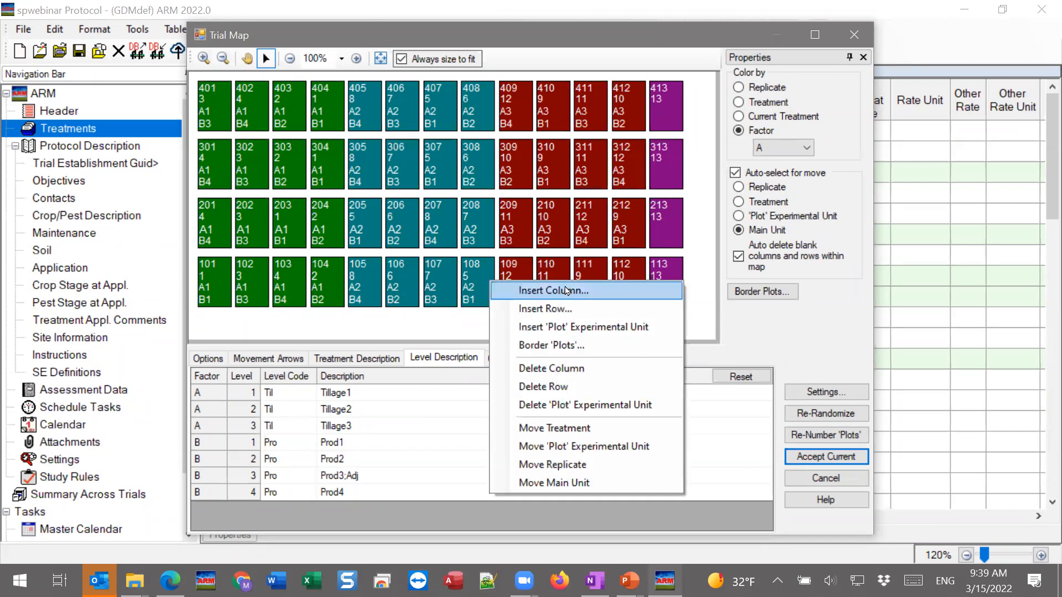
pyautogui.click(536, 289)
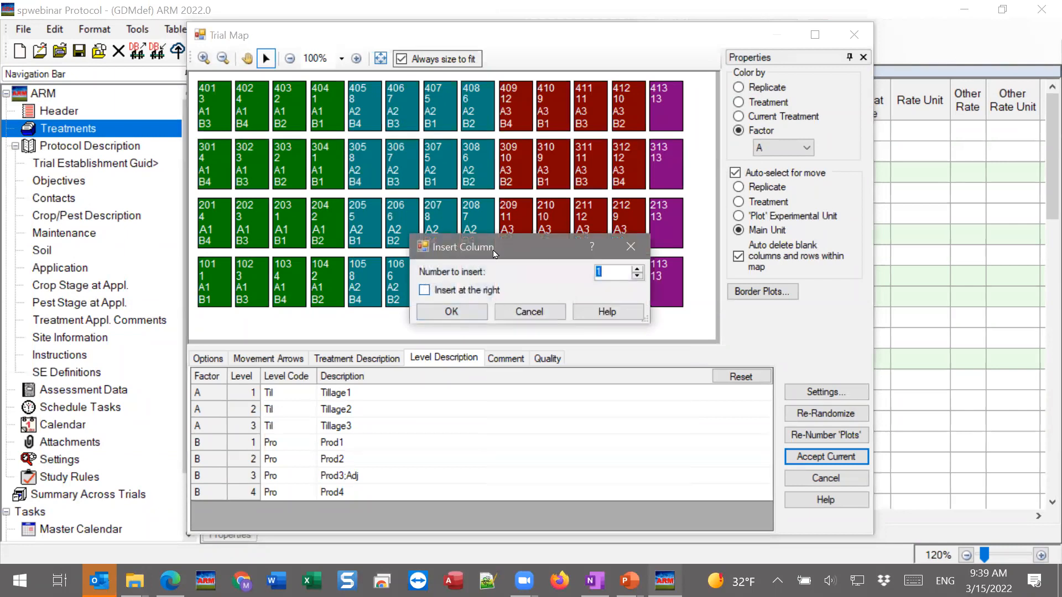
pyautogui.click(457, 292)
pyautogui.click(449, 313)
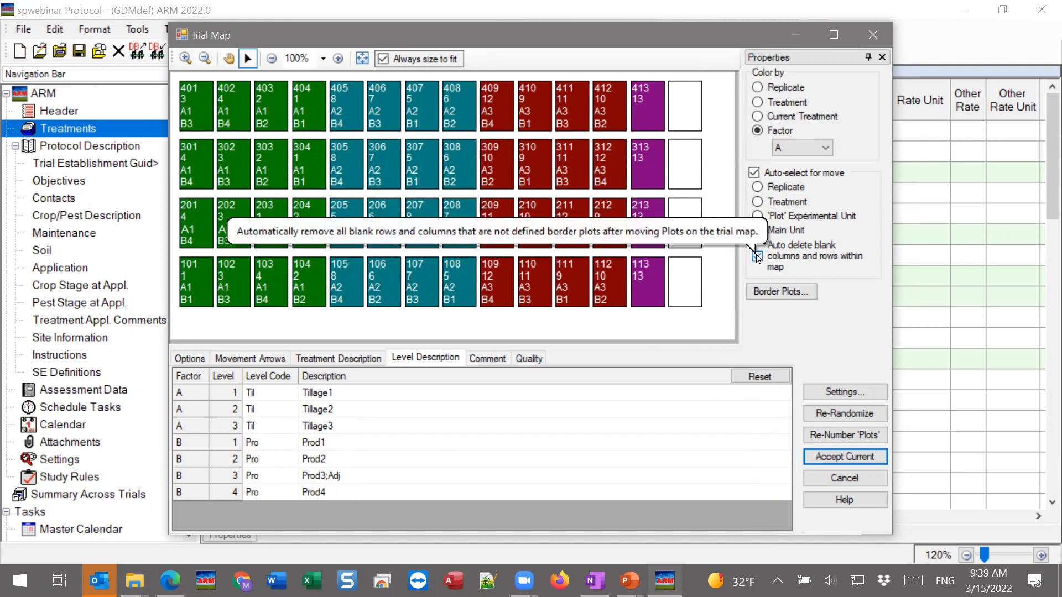
# Turn off automatic deletion of blank columns and rows, and insert one blank column just before plot 109
pyautogui.rightClick(679, 224)
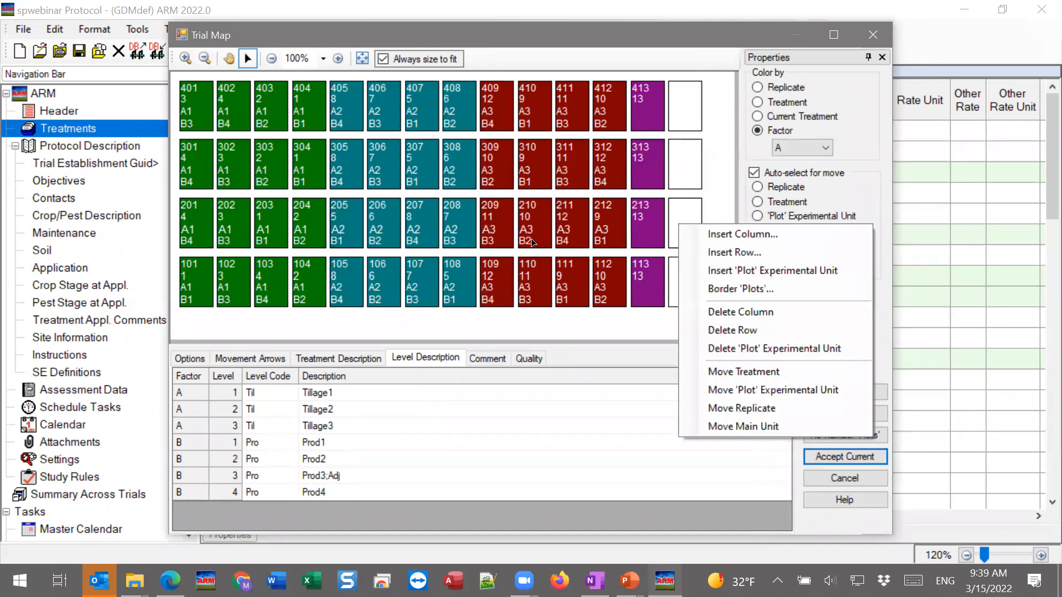
pyautogui.rightClick(483, 279)
pyautogui.click(498, 283)
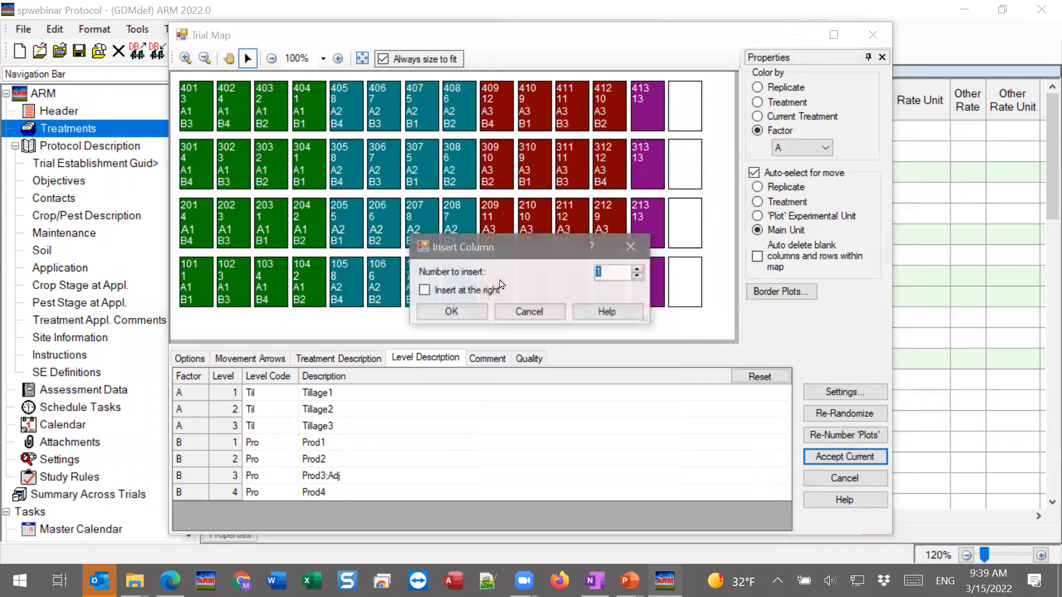
pyautogui.click(436, 313)
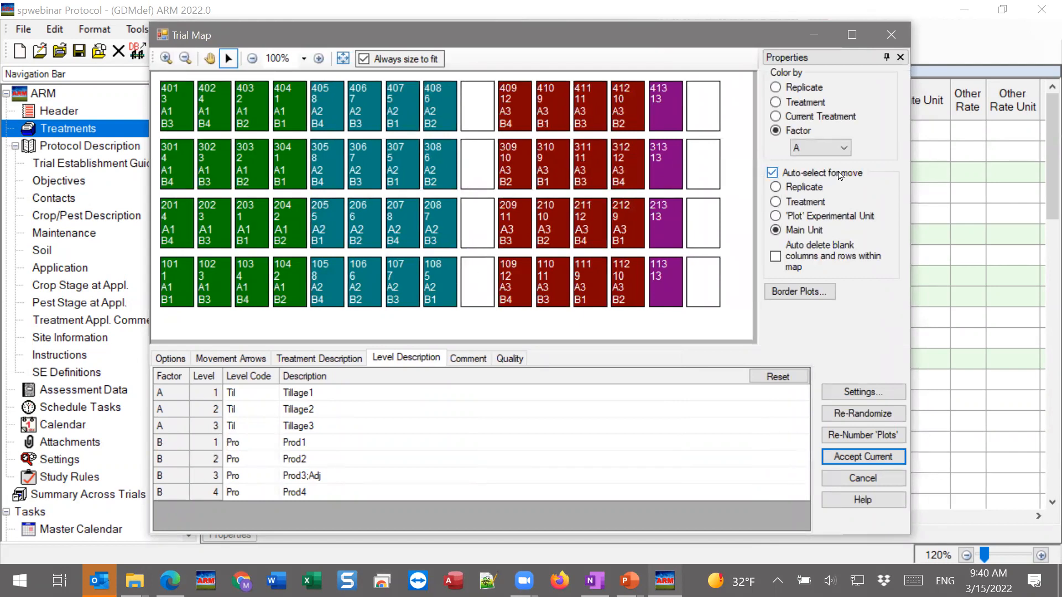
# Set auto-select for move to 'Plot' Experimental Unit, and move plot 113 into the blank column between plots 108 and 109
pyautogui.click(793, 221)
pyautogui.click(662, 281)
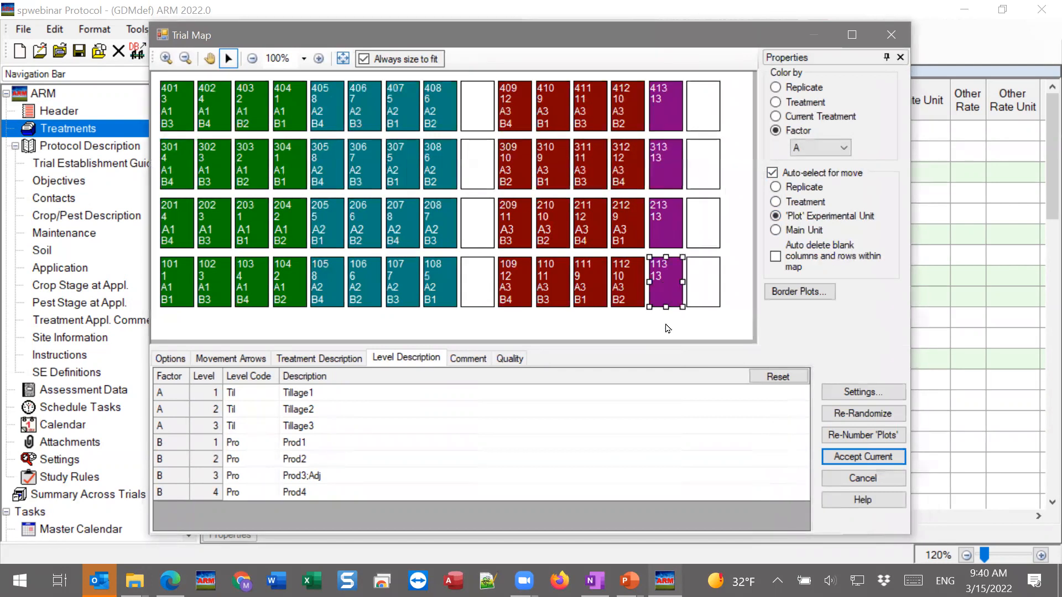
pyautogui.moveTo(669, 276); pyautogui.dragTo(492, 291)
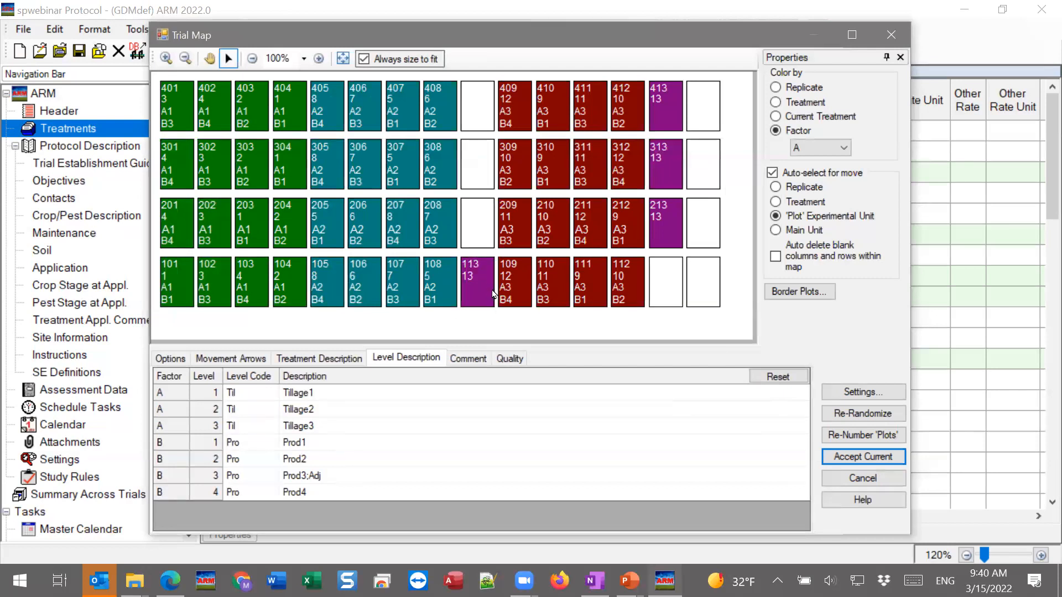
# Insert one blank column before plot 205, between the A1 and A2 main units
pyautogui.rightClick(322, 230)
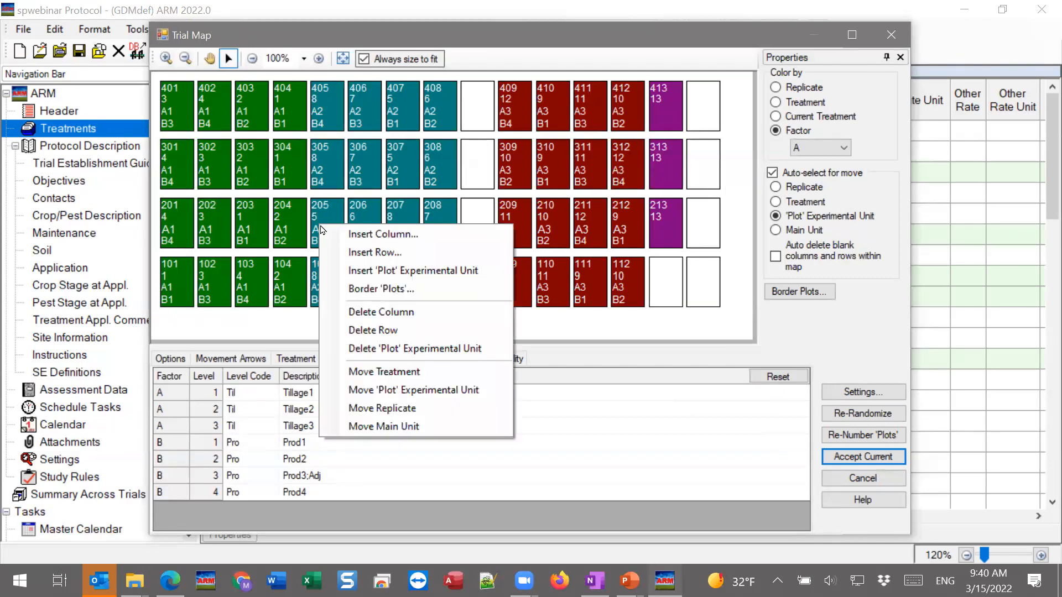
pyautogui.click(337, 232)
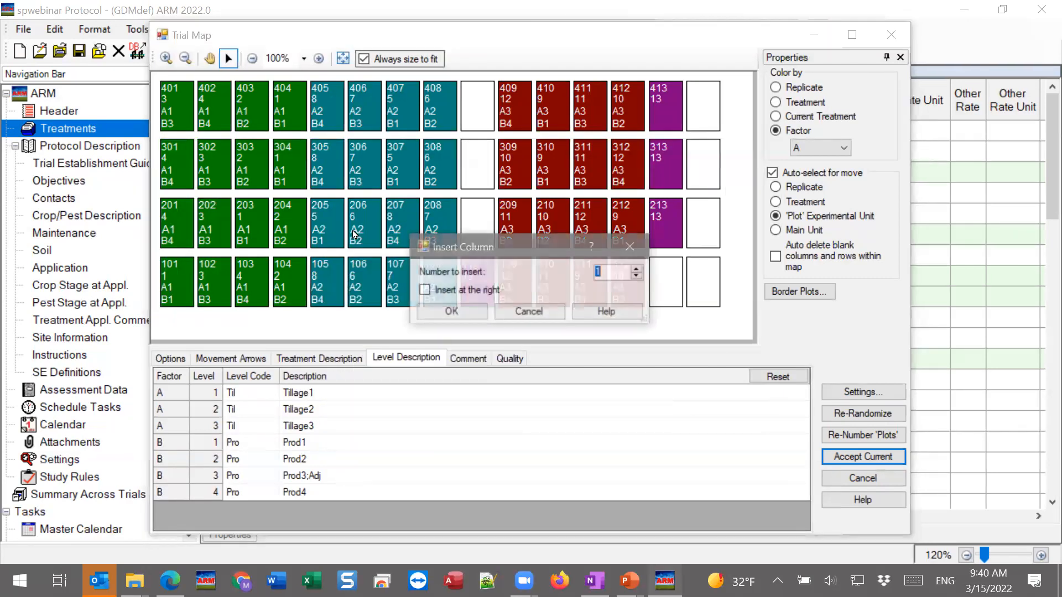
pyautogui.click(451, 311)
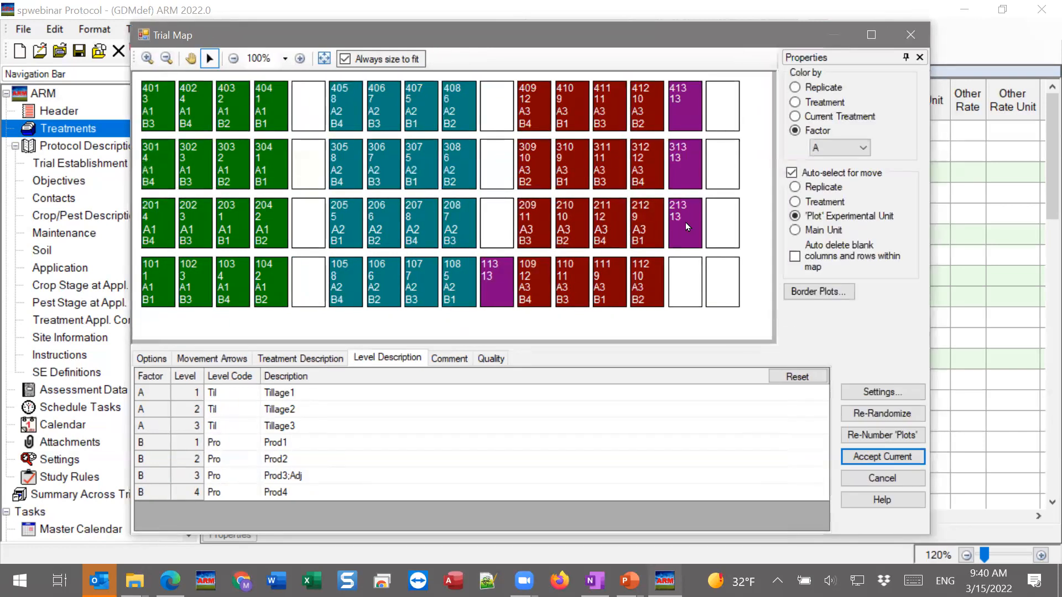
# Move plots 213 and 413 into the blank column between A1 and A2, and plot 313 into the one between A2 and A3
pyautogui.moveTo(685, 222); pyautogui.dragTo(311, 224)
pyautogui.moveTo(688, 157); pyautogui.dragTo(503, 157)
pyautogui.moveTo(681, 107); pyautogui.dragTo(309, 106)
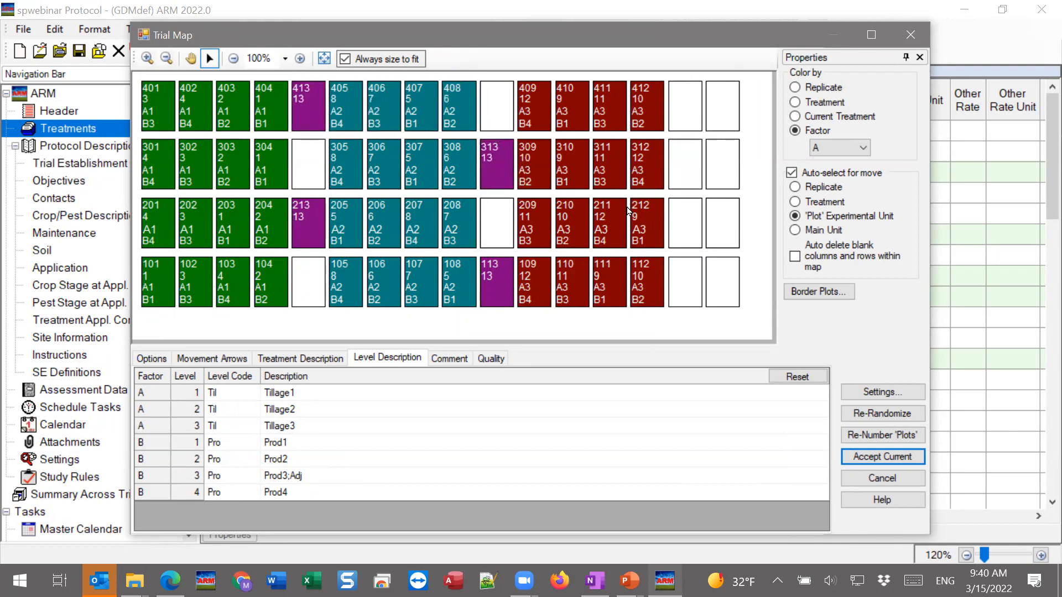
pyautogui.rightClick(685, 224)
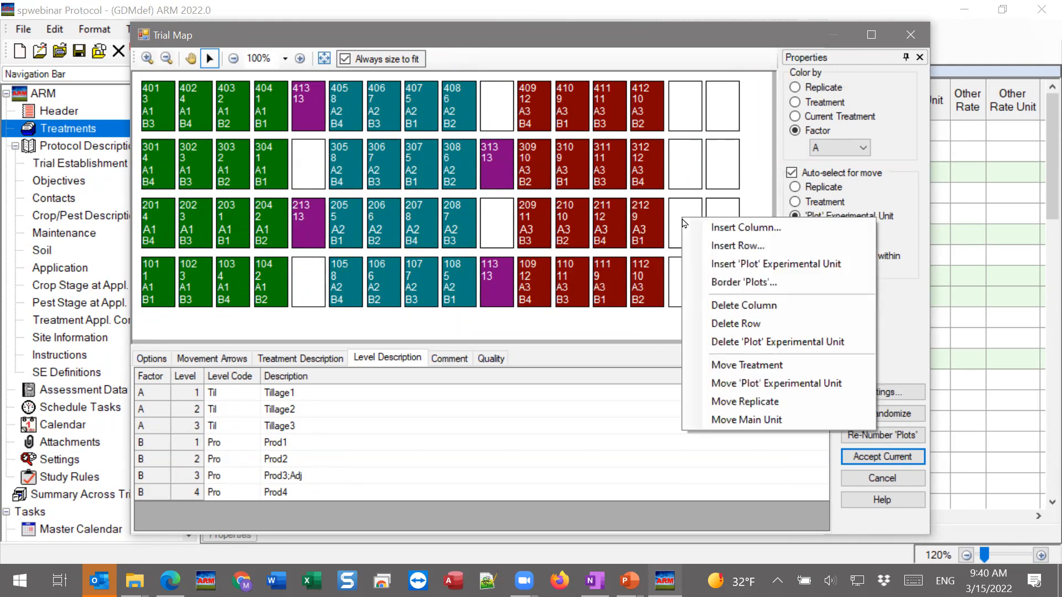
pyautogui.click(735, 324)
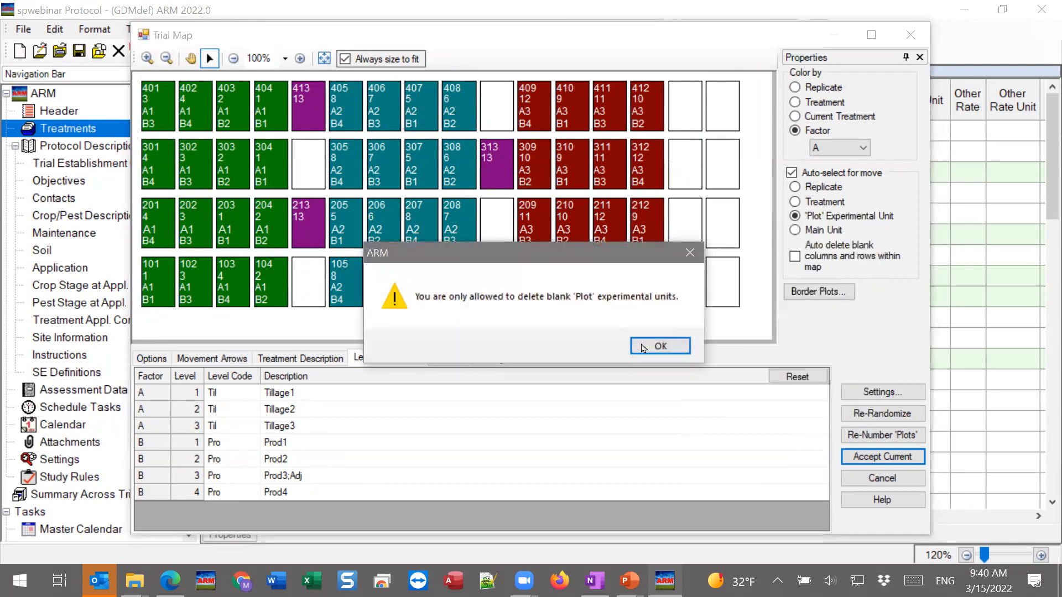
pyautogui.click(658, 347)
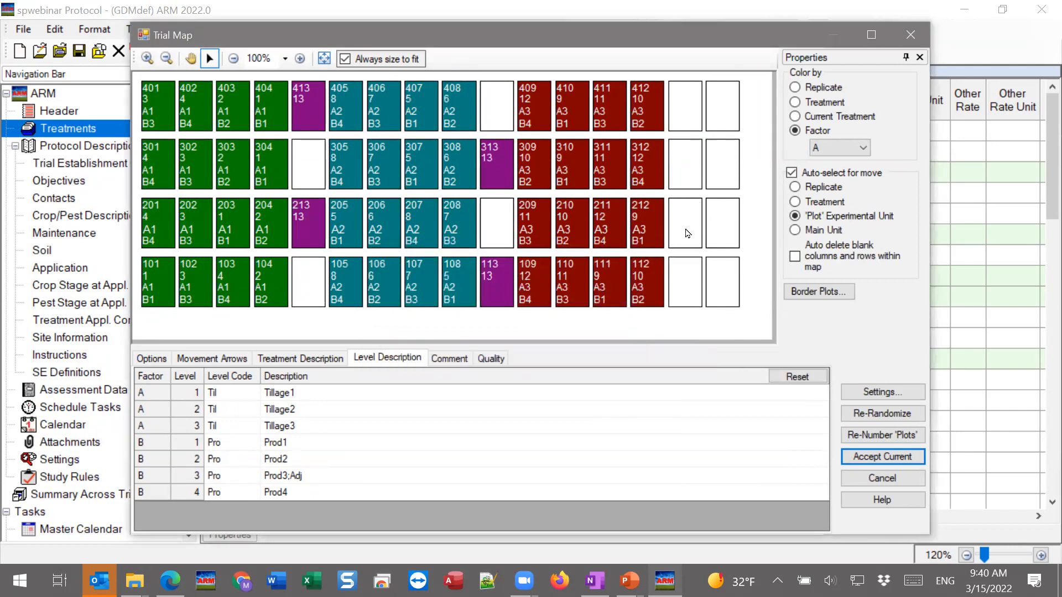
# Delete the two blank columns beyond the A3 main units at the end of the trial map
pyautogui.rightClick(686, 220)
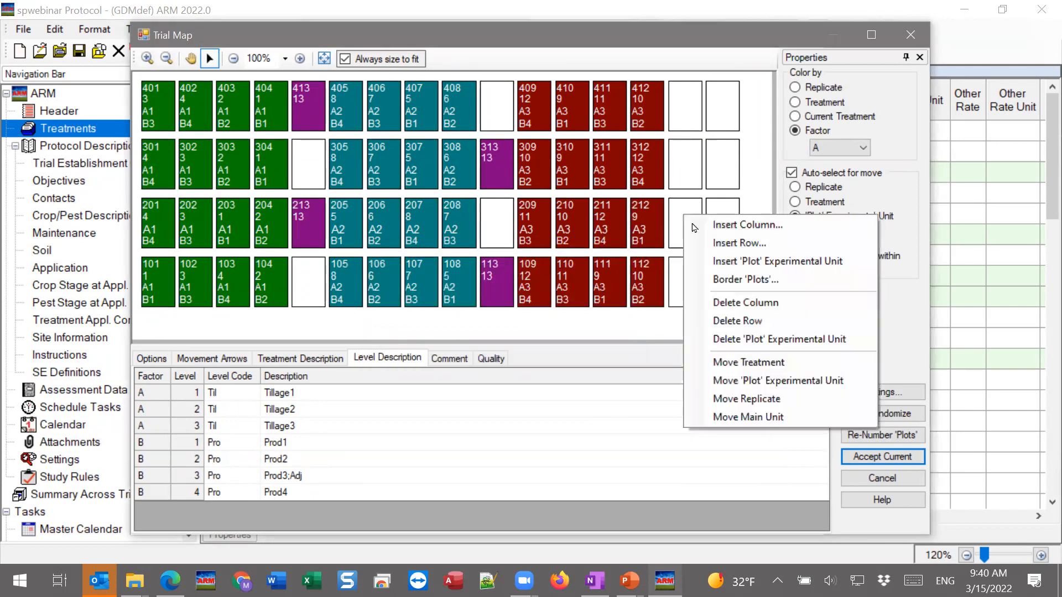
pyautogui.click(743, 306)
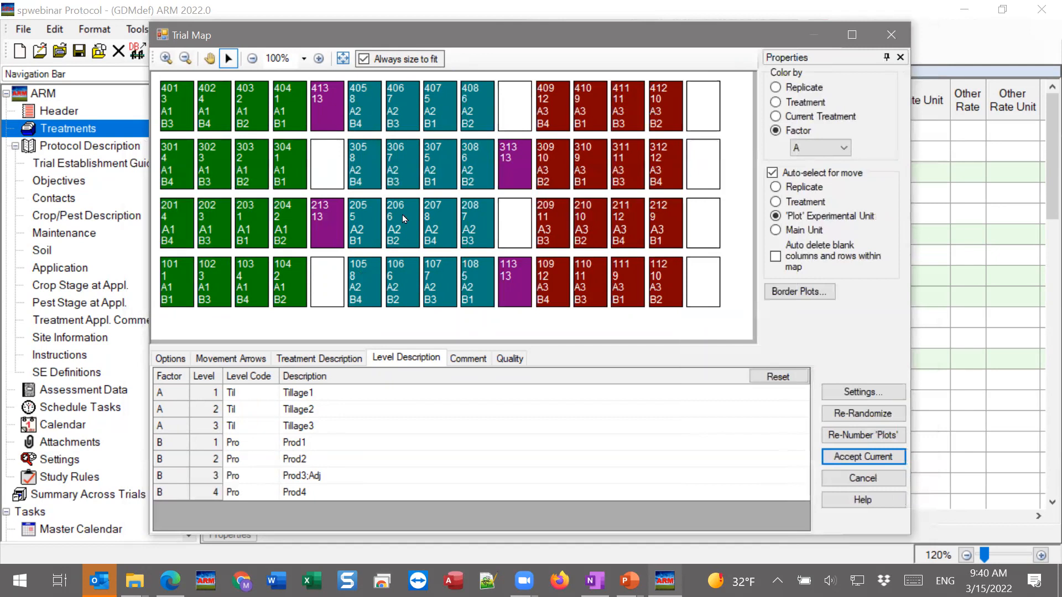
pyautogui.rightClick(702, 219)
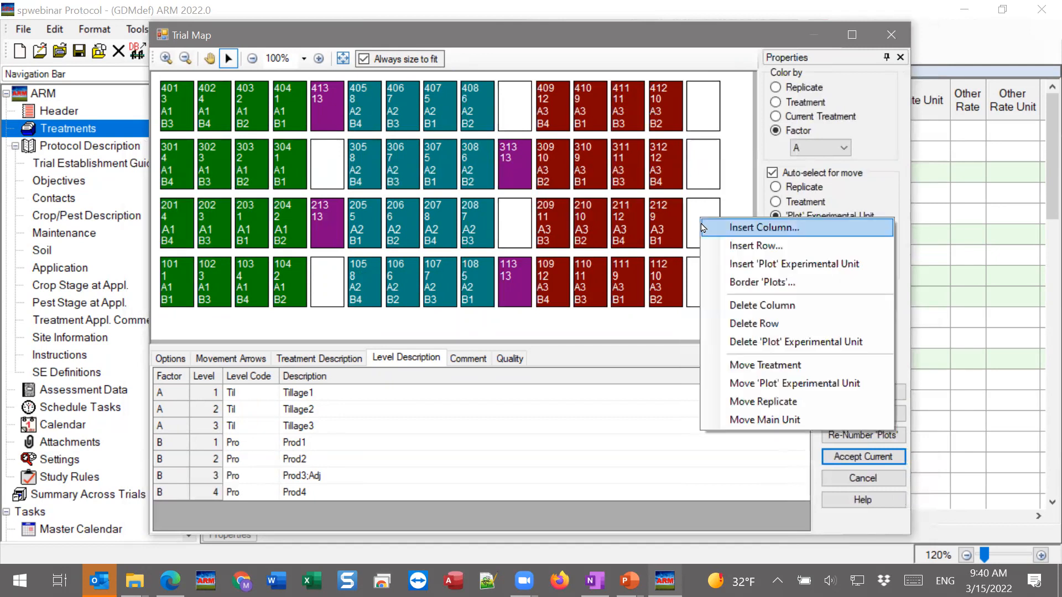
pyautogui.click(756, 311)
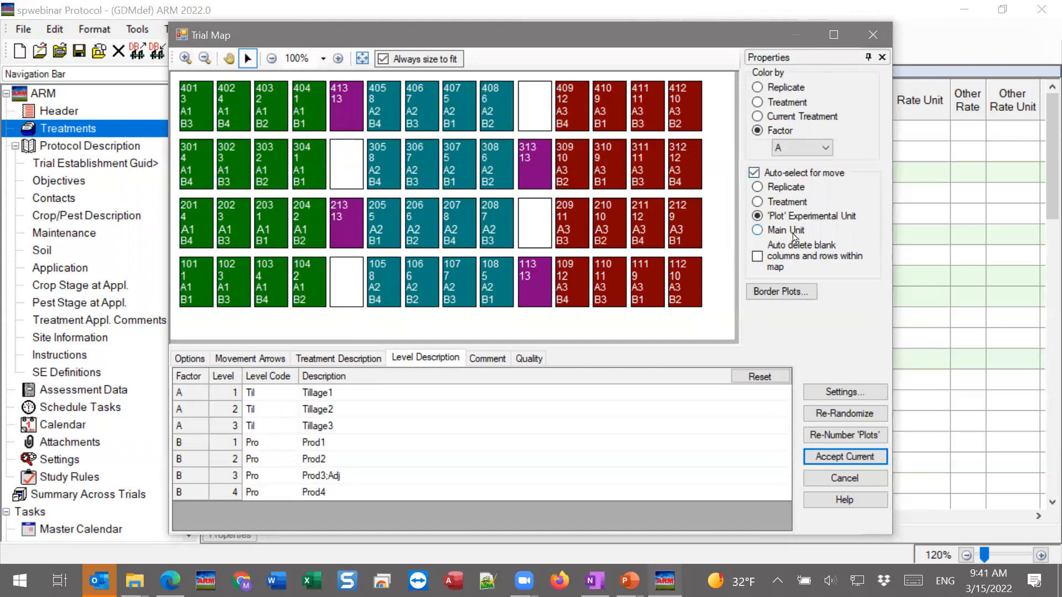
# Set auto-select for move to Main Unit, and select the main unit containing plots 101 to 104
pyautogui.click(769, 236)
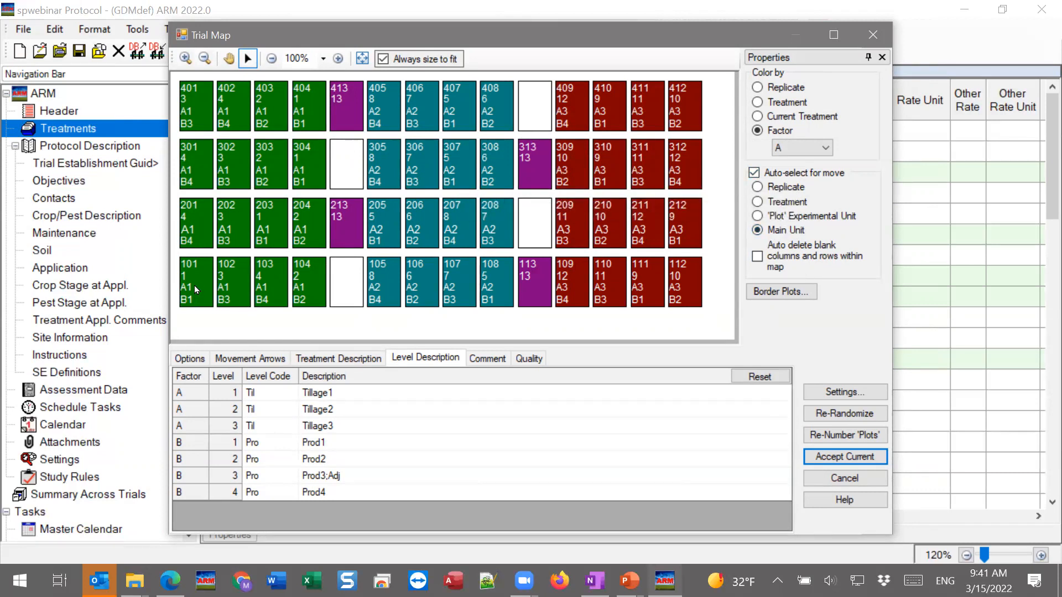
pyautogui.click(194, 267)
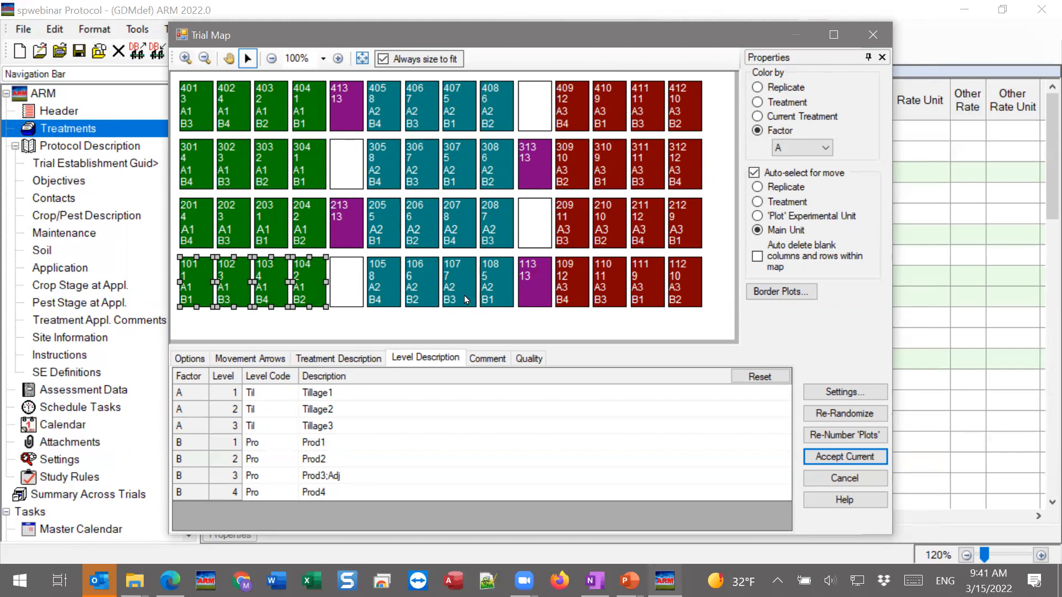
# Turn off the layout setting that prevents randomizing one unit for the split-plot design, and apply the protocol settings
pyautogui.click(880, 395)
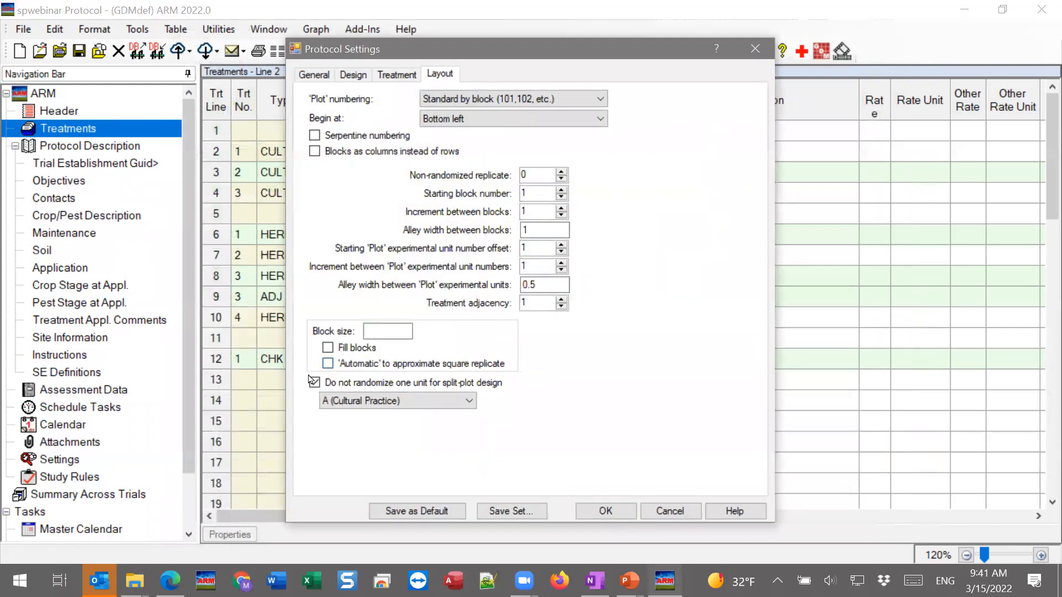
pyautogui.click(324, 385)
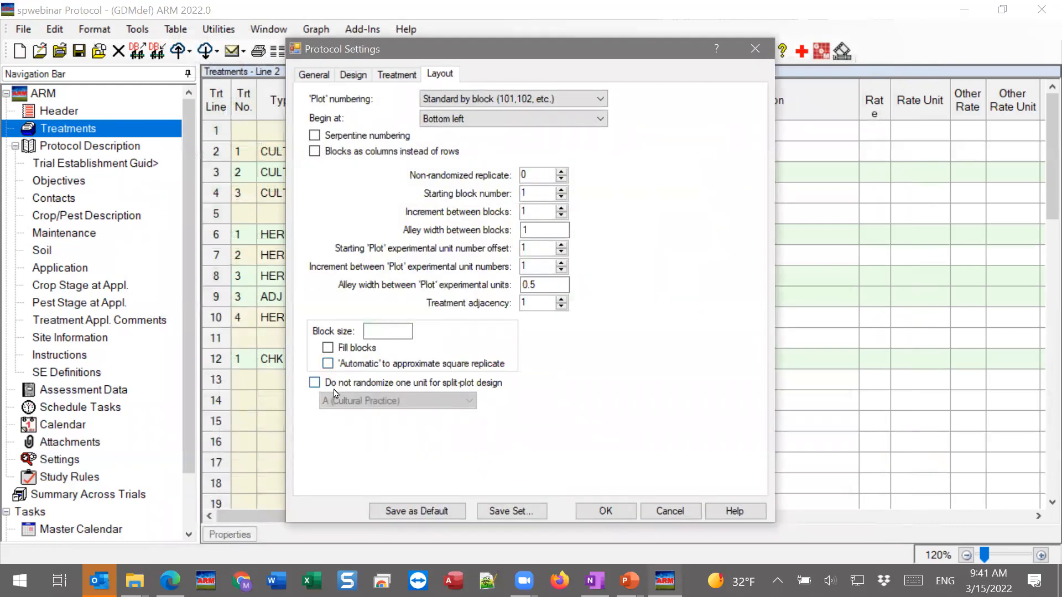
pyautogui.click(605, 511)
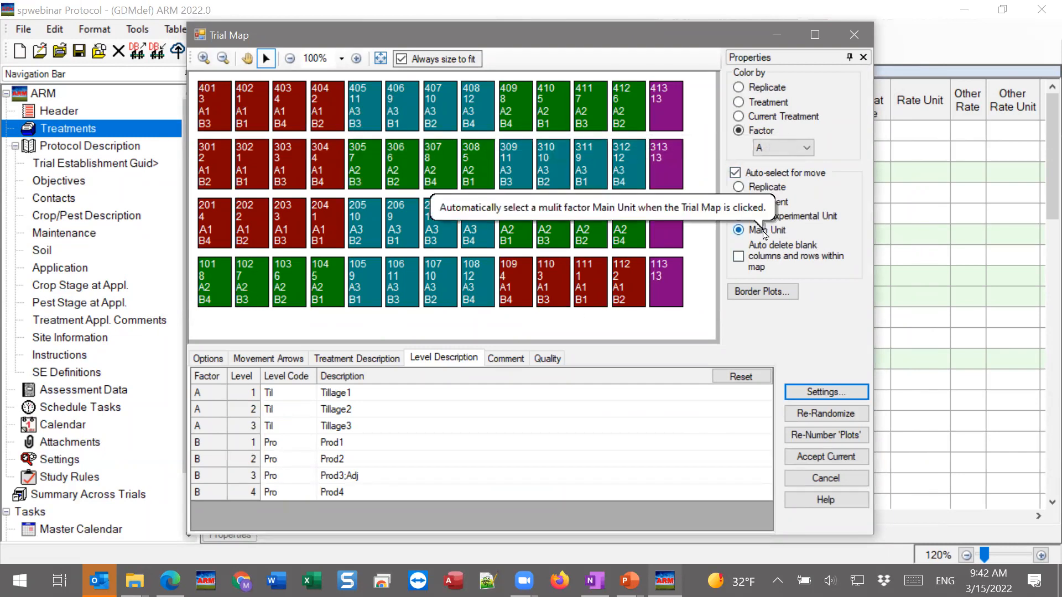
# Swap the A2 main unit with A1 in replicate 1 and with A3 in replicate 3 on the trial map
pyautogui.click(244, 293)
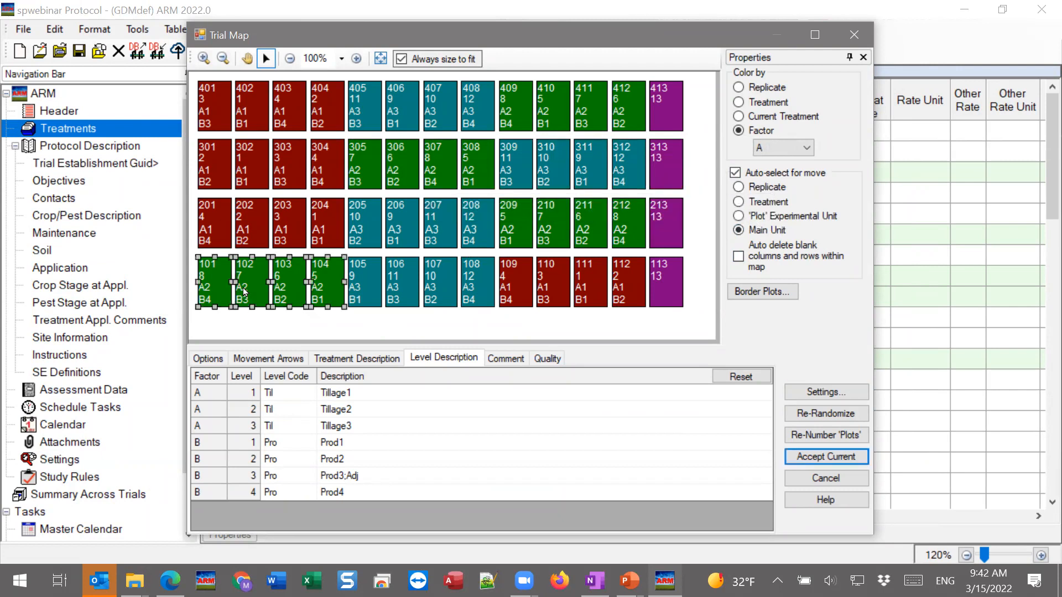
pyautogui.moveTo(247, 287); pyautogui.dragTo(549, 284)
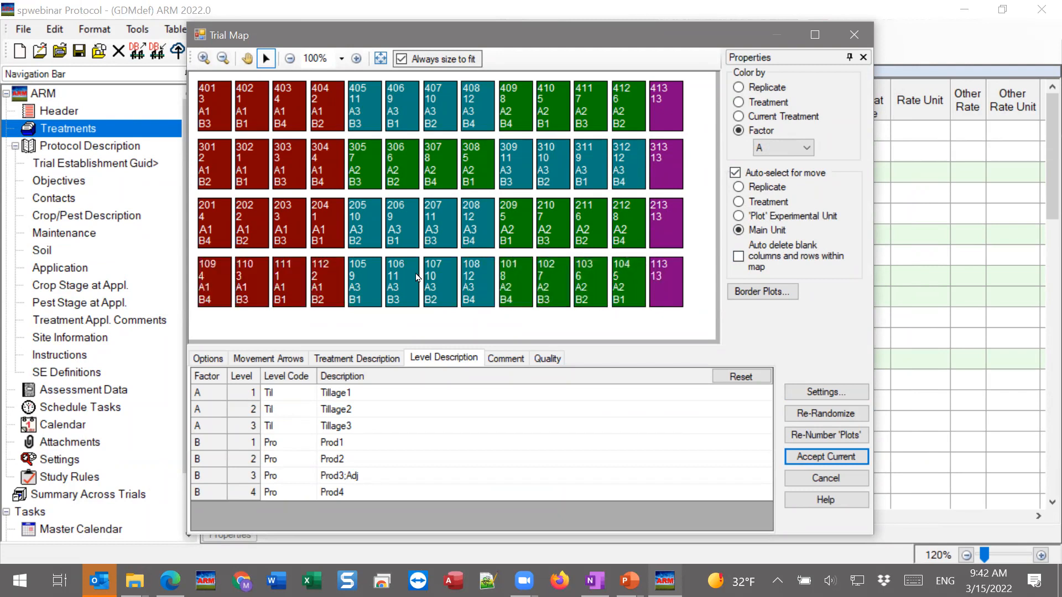
pyautogui.moveTo(366, 176); pyautogui.dragTo(518, 177)
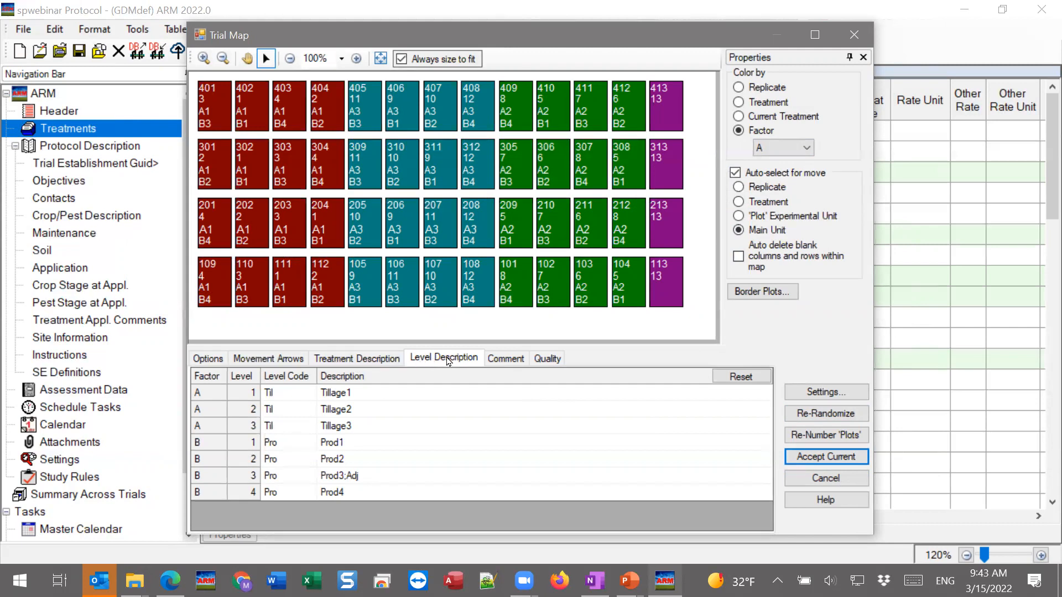
# Compare the treatment descriptions and level descriptions with the protocol's treatment list, moving the trial map aside to see it
pyautogui.click(362, 360)
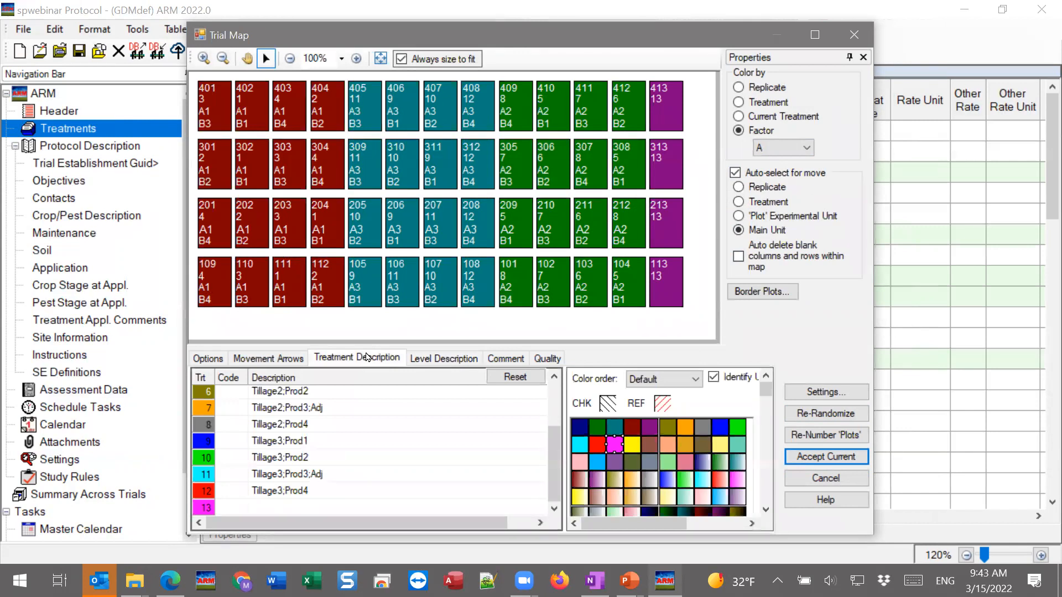
pyautogui.scroll(2, 381, 451)
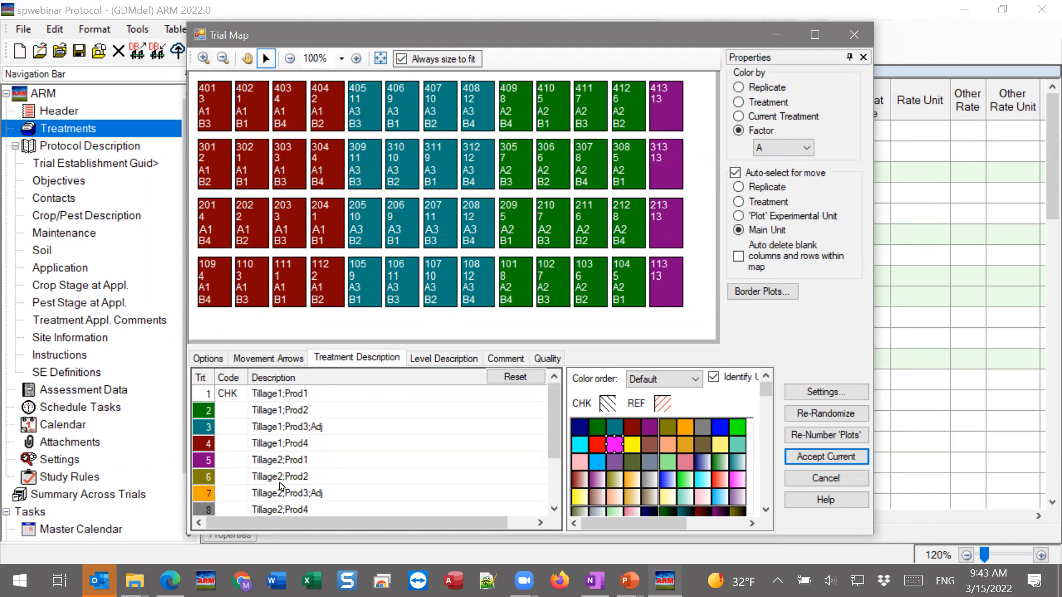
pyautogui.click(447, 359)
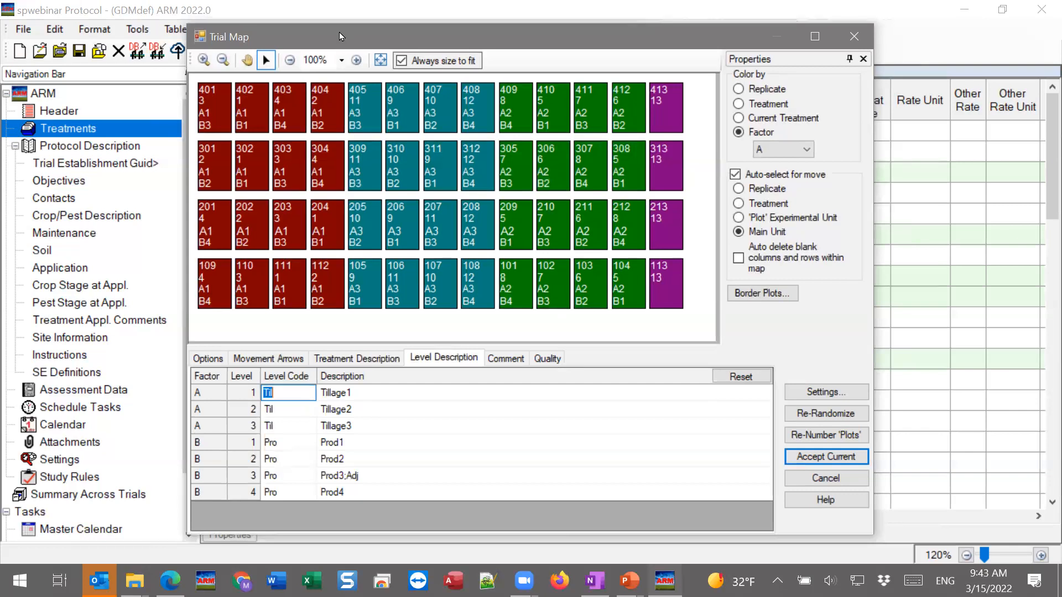
pyautogui.moveTo(340, 32); pyautogui.dragTo(537, 39)
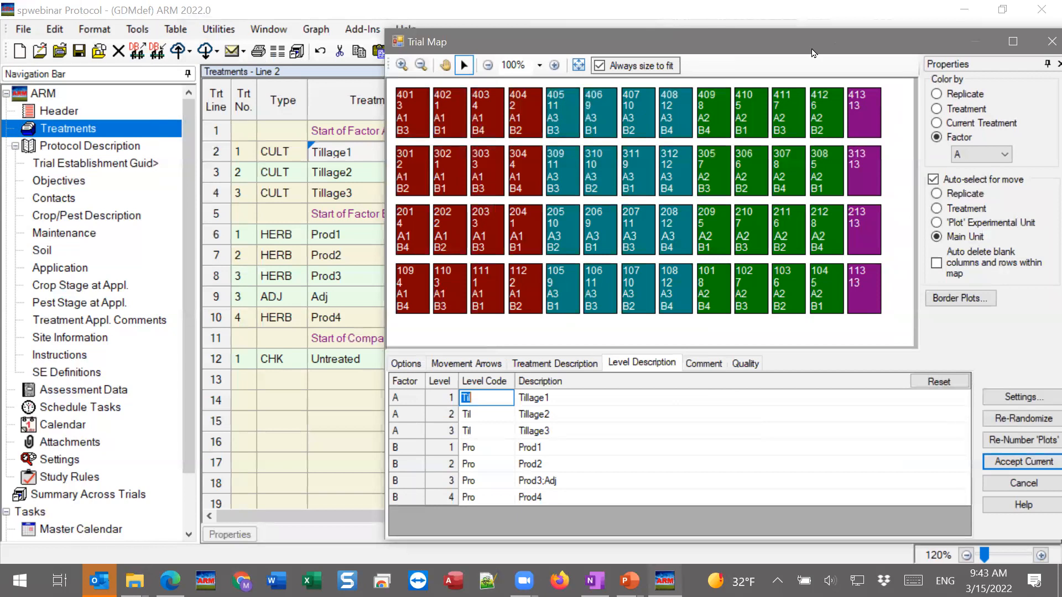
pyautogui.moveTo(813, 50); pyautogui.dragTo(493, 48)
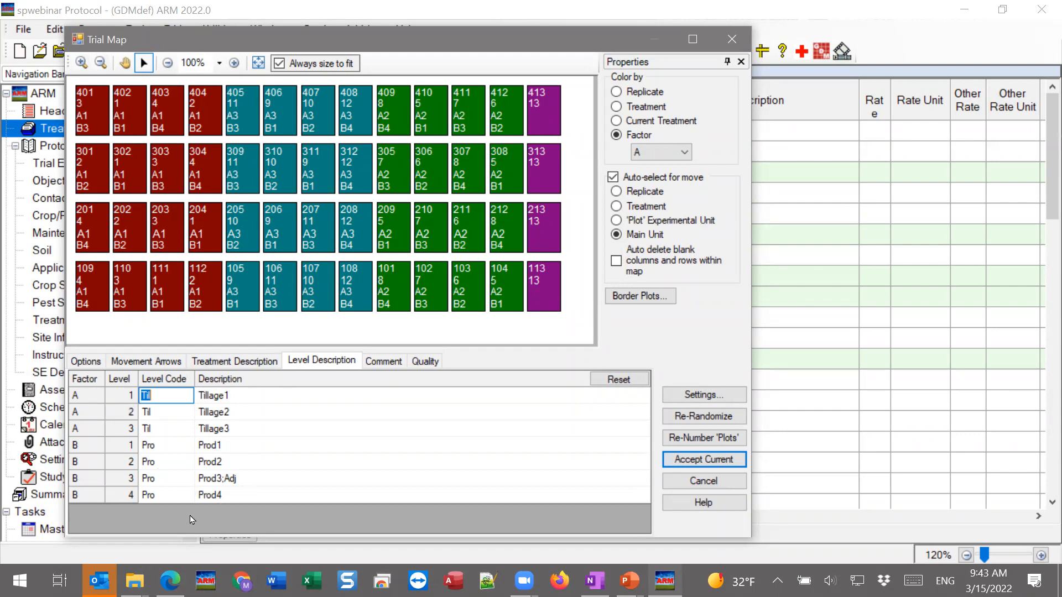
pyautogui.moveTo(386, 41); pyautogui.dragTo(534, 31)
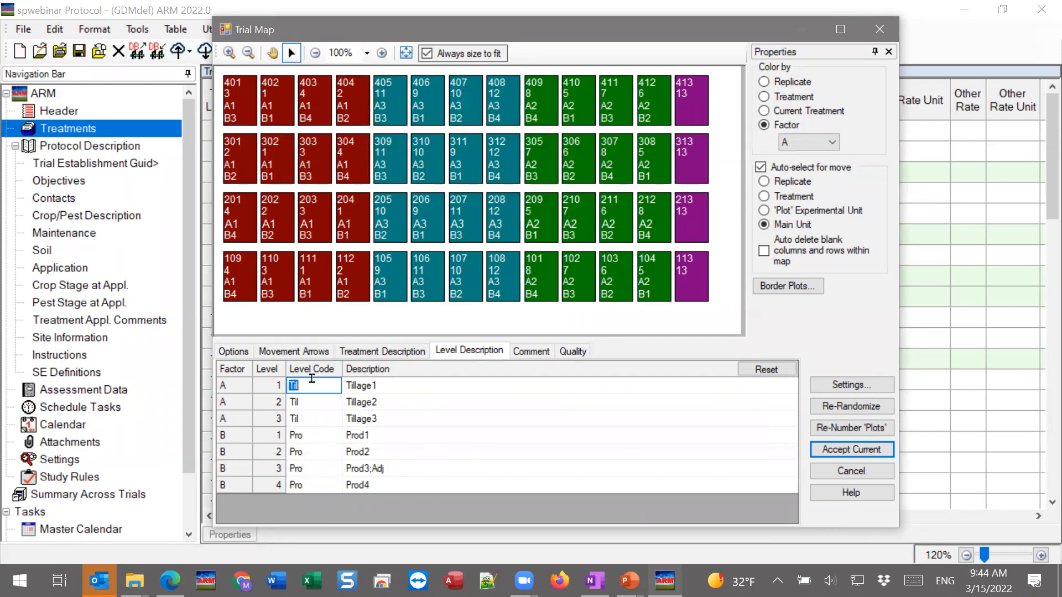
pyautogui.click(303, 485)
pyautogui.write('Prod1')
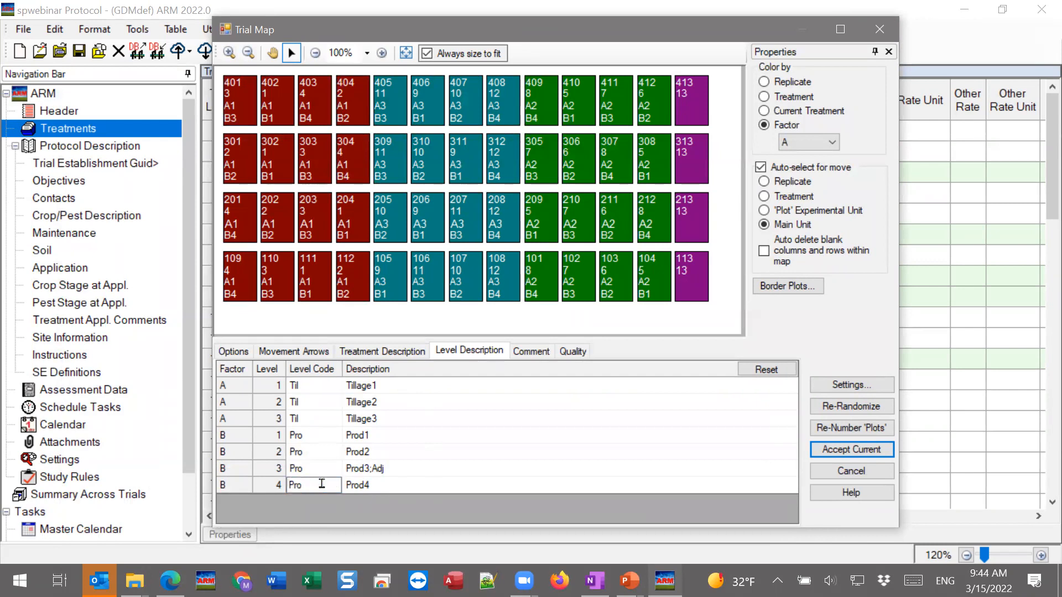
pyautogui.write('23')
pyautogui.press('BackSpace')
pyautogui.press('BackSpace')
pyautogui.press('BackSpace')
pyautogui.press('BackSpace')
pyautogui.click(477, 471)
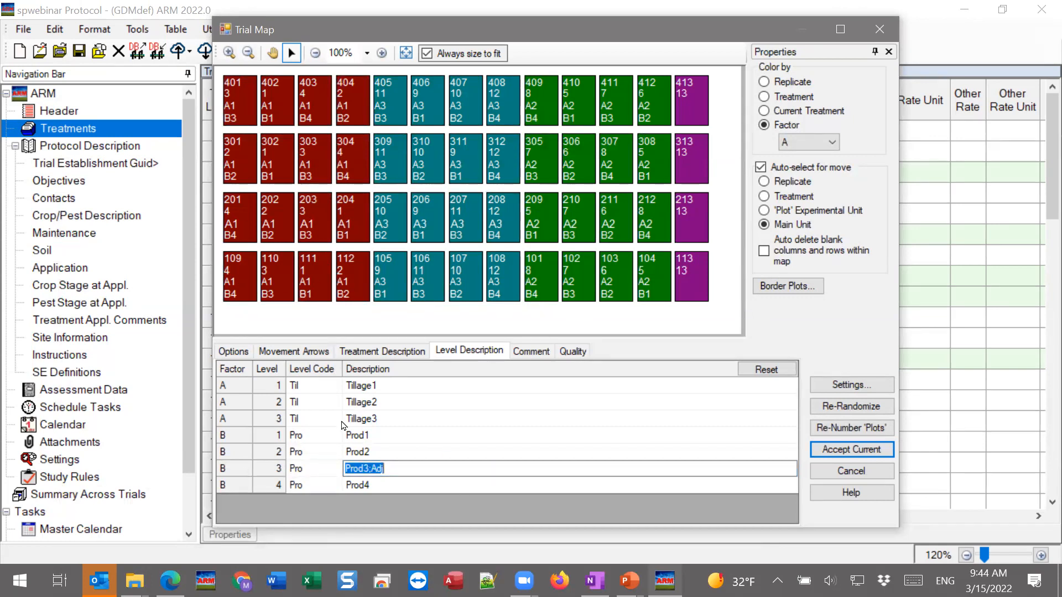
# Set the level codes of factor B levels 1 to 4 to P1, P2, P3 and P4
pyautogui.click(310, 435)
pyautogui.write('P1')
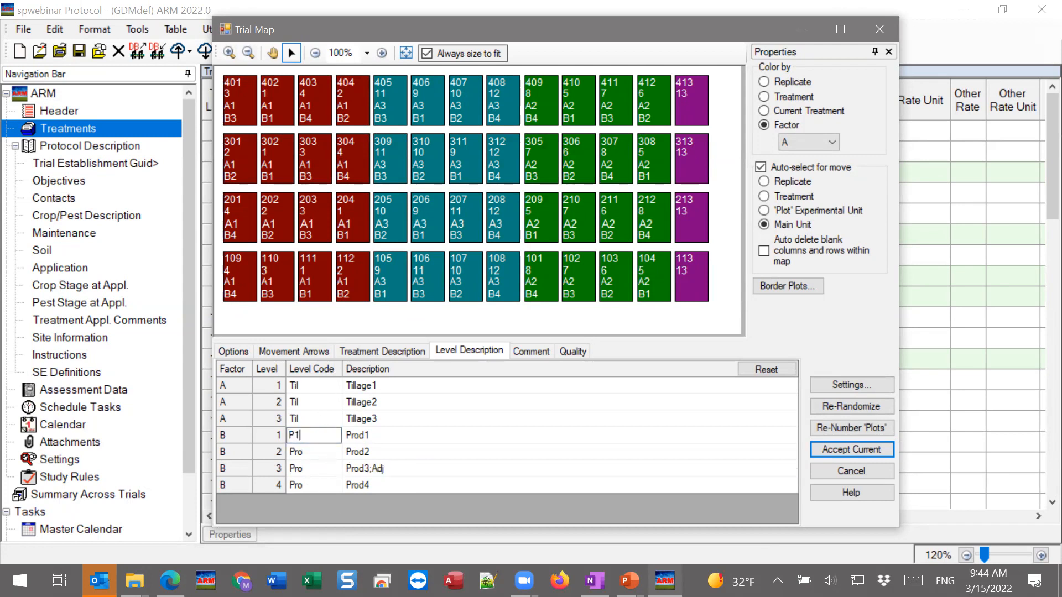
pyautogui.click(303, 453)
pyautogui.write('P2')
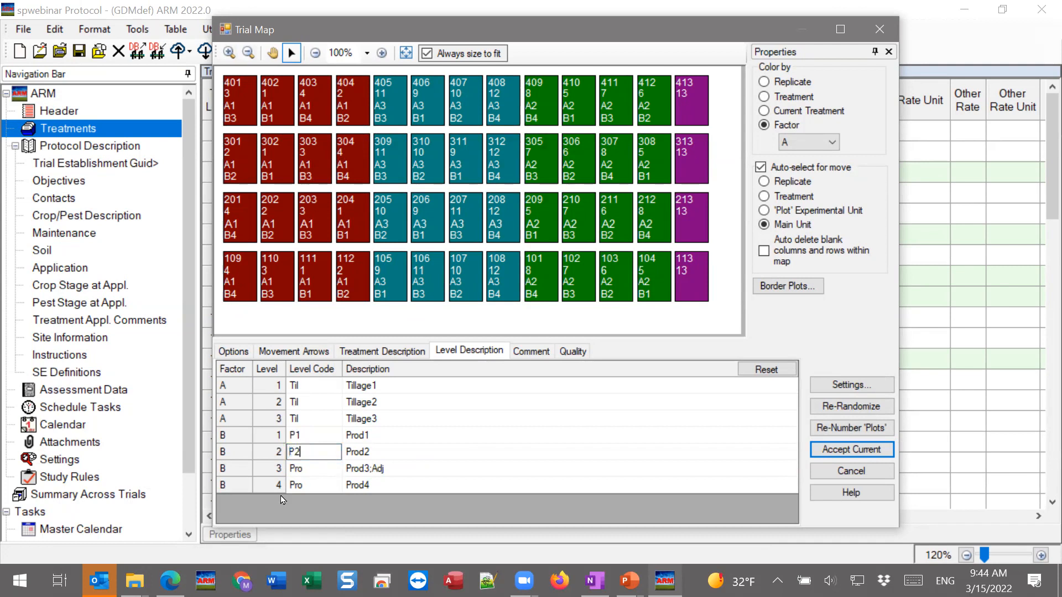
pyautogui.click(314, 468)
pyautogui.write('P')
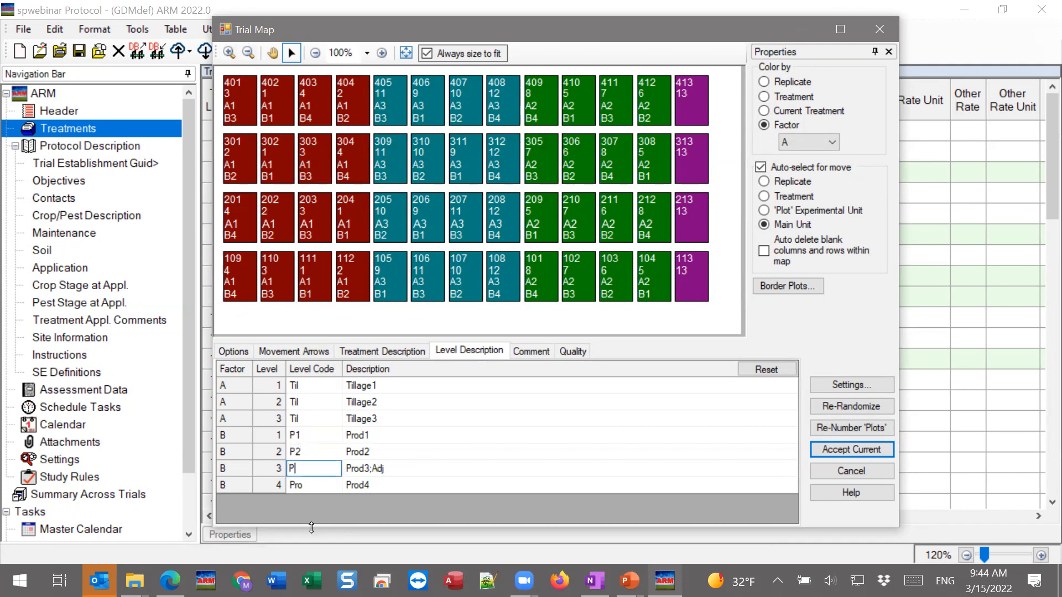
pyautogui.write('3')
pyautogui.click(320, 485)
pyautogui.write('P4')
# Set the level codes of factor A levels 3, 2 and 1 to T3, T2 and T1
pyautogui.click(319, 420)
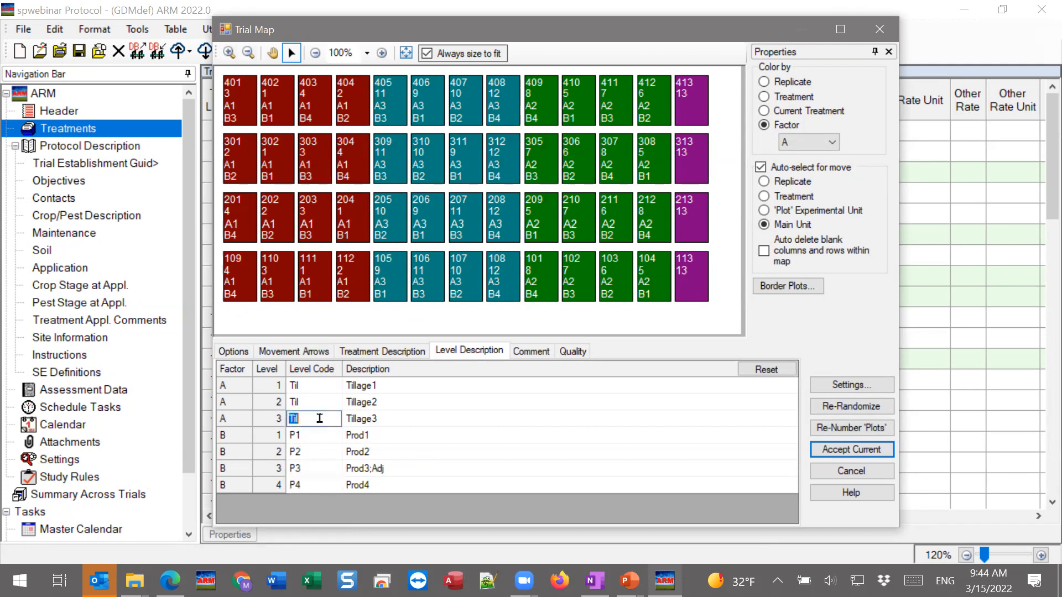
pyautogui.write('T3')
pyautogui.press('Up')
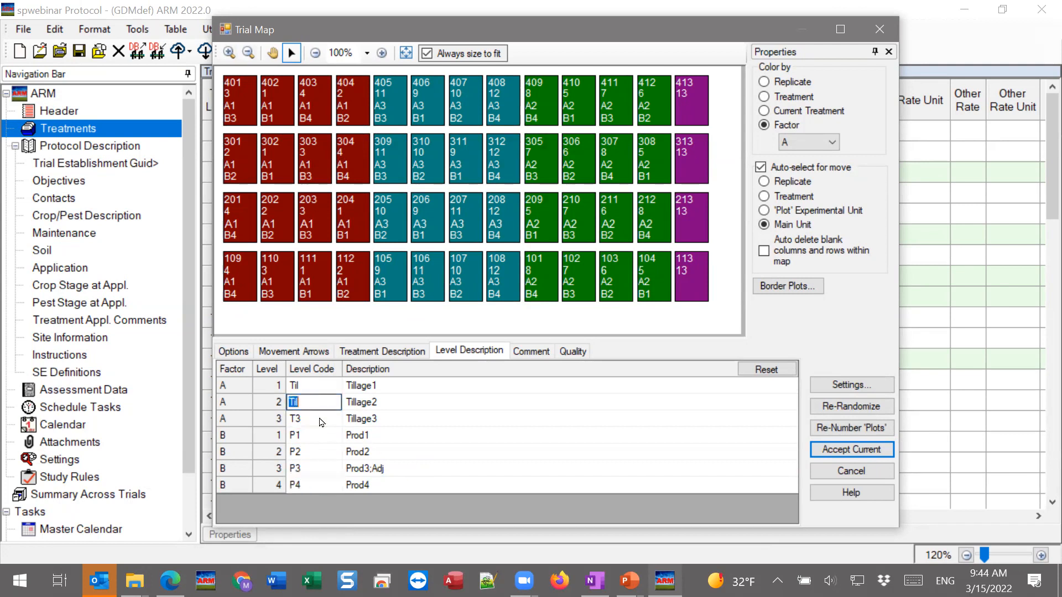
pyautogui.write('T2')
pyautogui.press('Up')
pyautogui.write('T2')
pyautogui.press('BackSpace')
pyautogui.write('1')
pyautogui.click(469, 418)
# Display the factor level codes on the trial map plots instead of the factor ID and level number
pyautogui.click(234, 352)
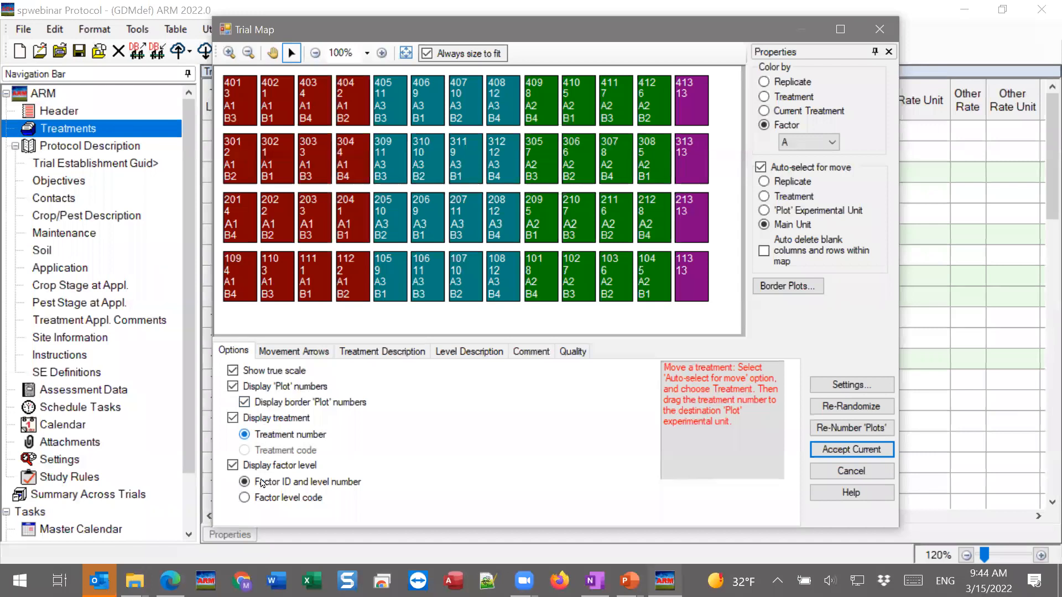
pyautogui.click(244, 498)
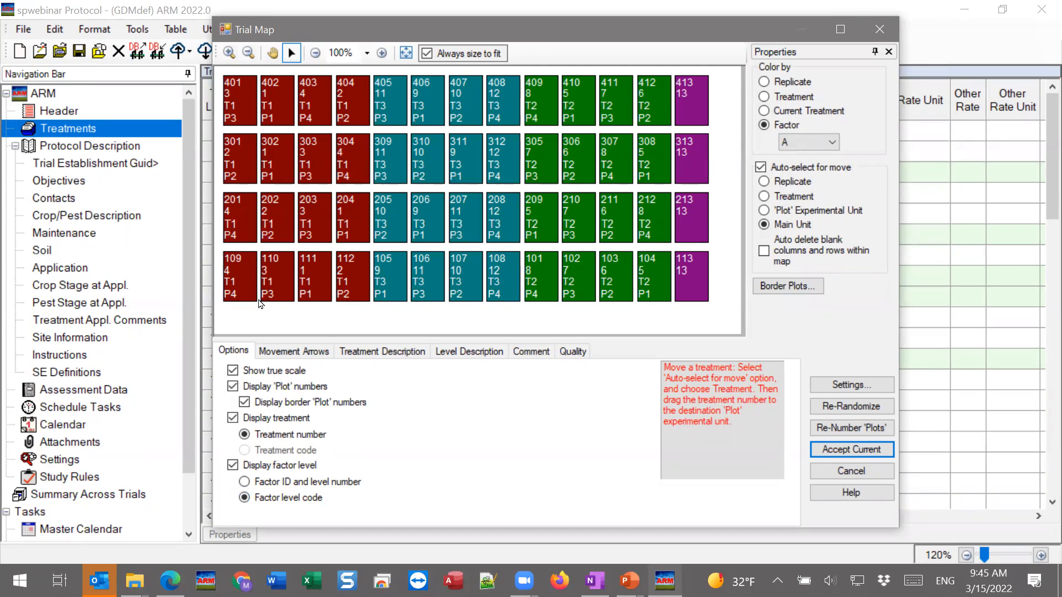
# Return to the level descriptions and set the level code for Tillage1 to T1
pyautogui.click(481, 354)
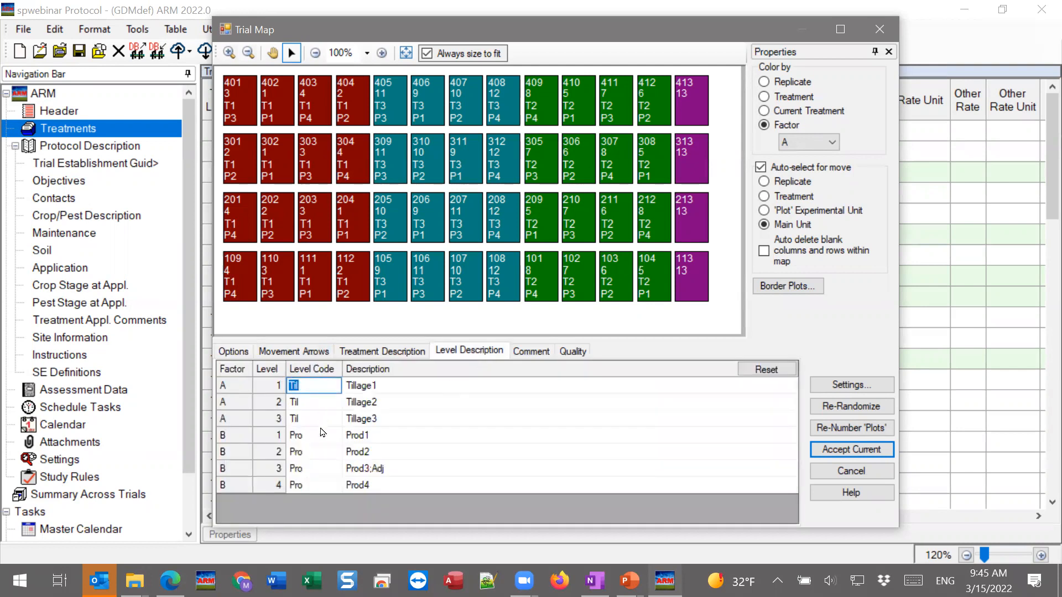
pyautogui.click(298, 420)
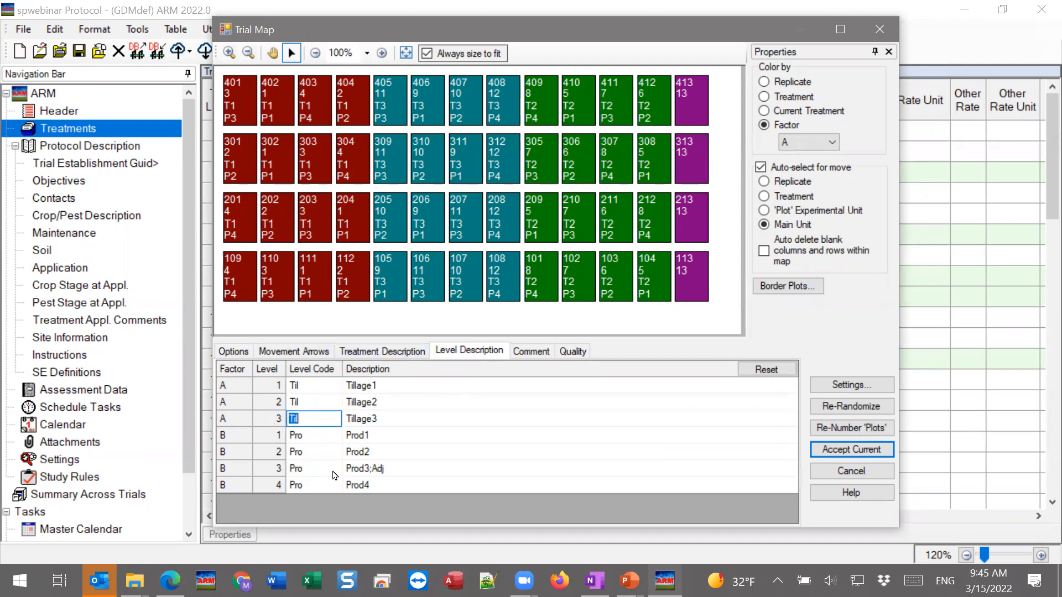
pyautogui.click(310, 385)
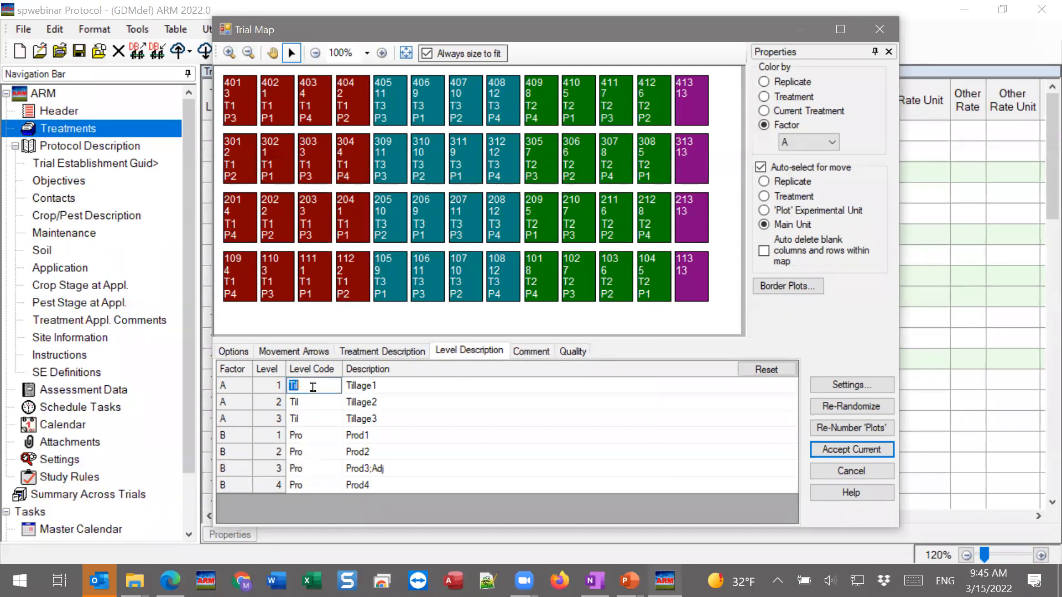
pyautogui.write('T1')
pyautogui.press('Down')
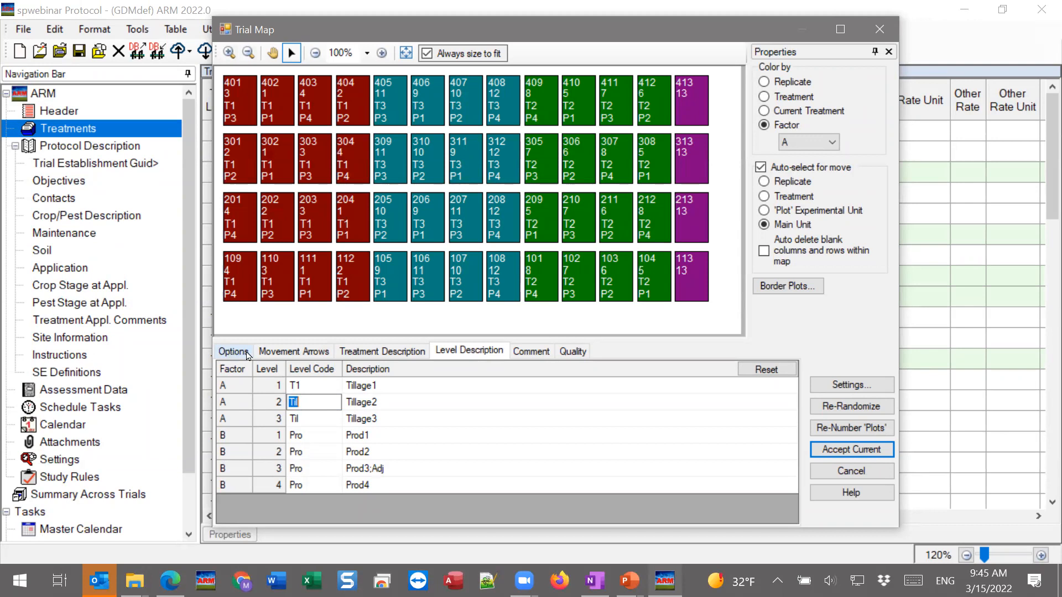
# Switch to Split-plot.pptx in PowerPoint to read the Reporting slide on level descriptions, and return to the ARM trial map
pyautogui.click(628, 581)
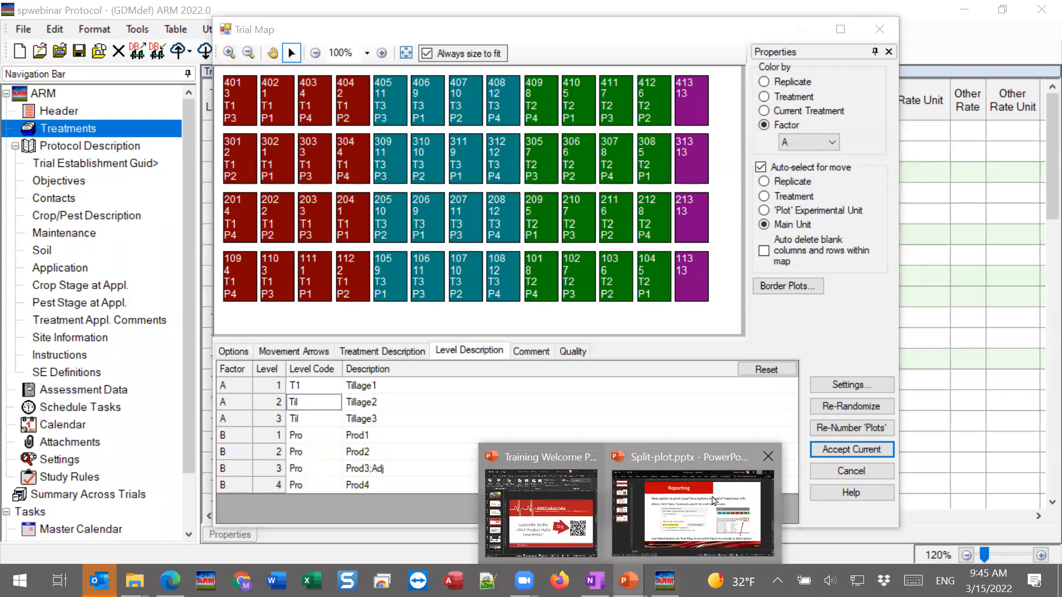
pyautogui.click(693, 504)
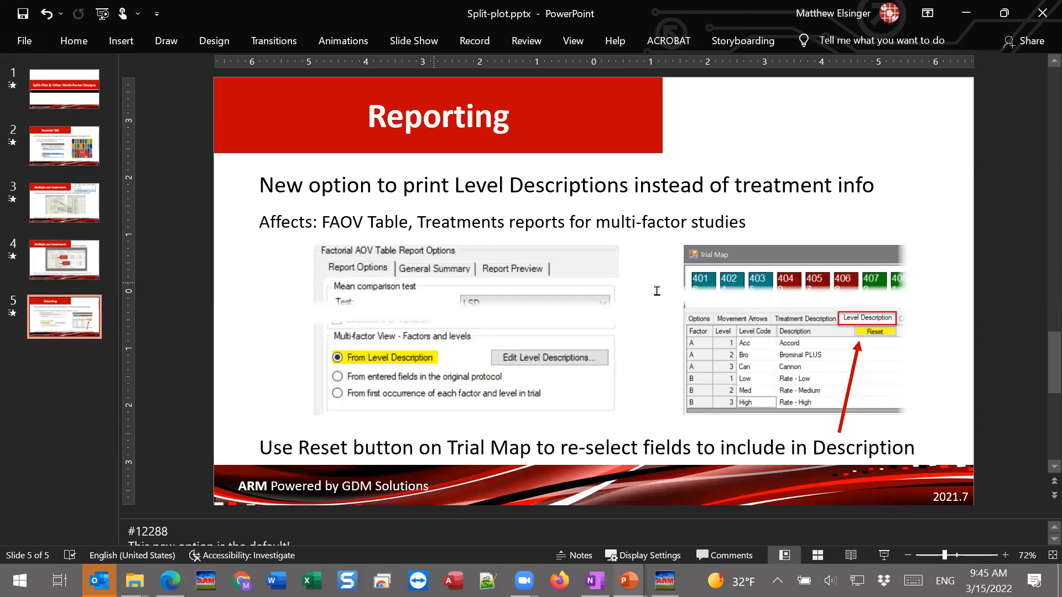
pyautogui.click(663, 578)
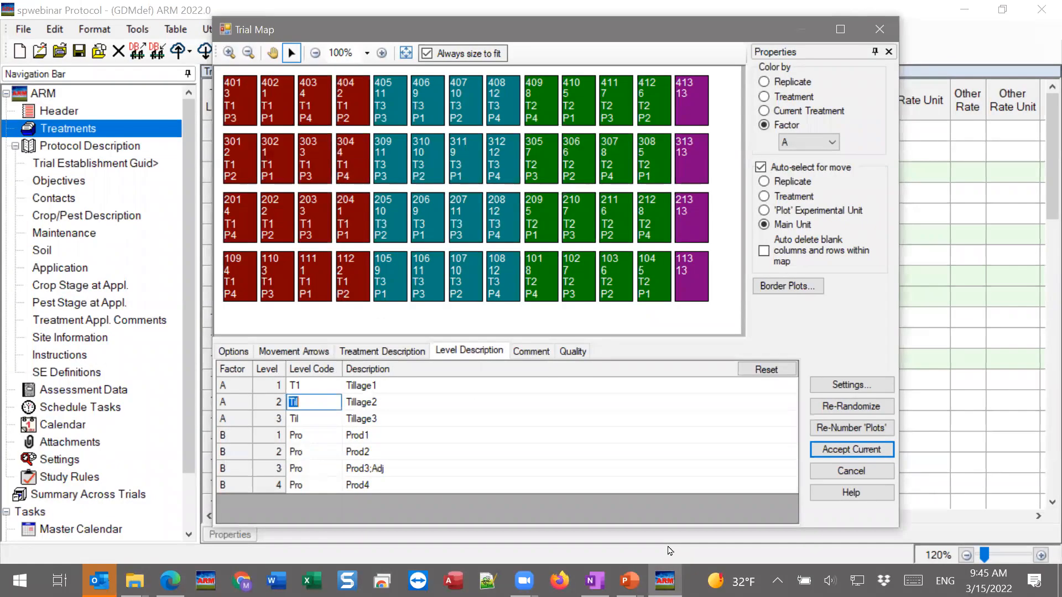
# Review the split-plot level descriptions in the protocol's design settings and return to the trial map
pyautogui.click(850, 385)
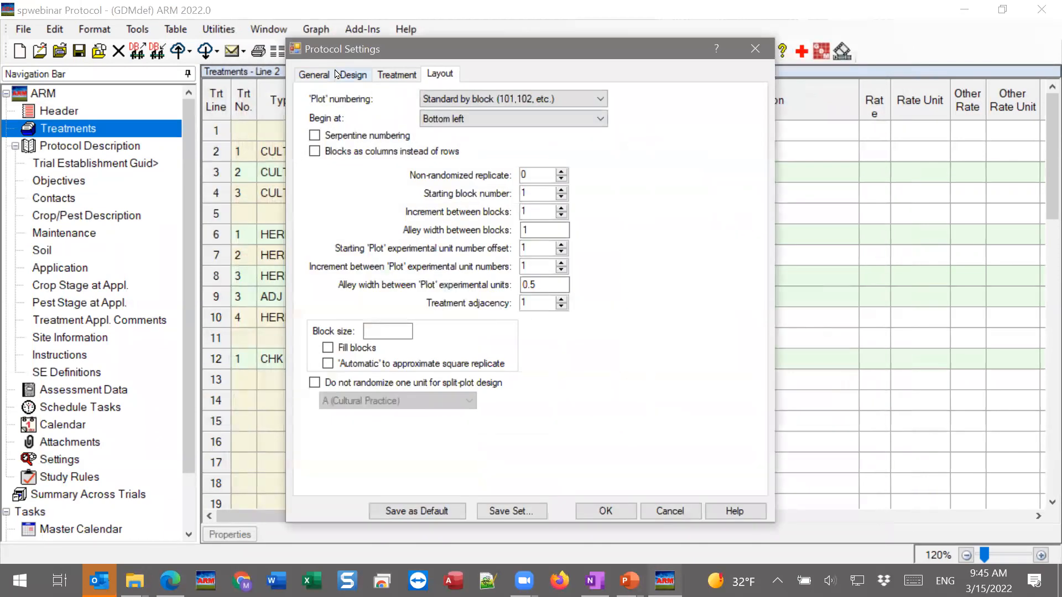
pyautogui.click(354, 75)
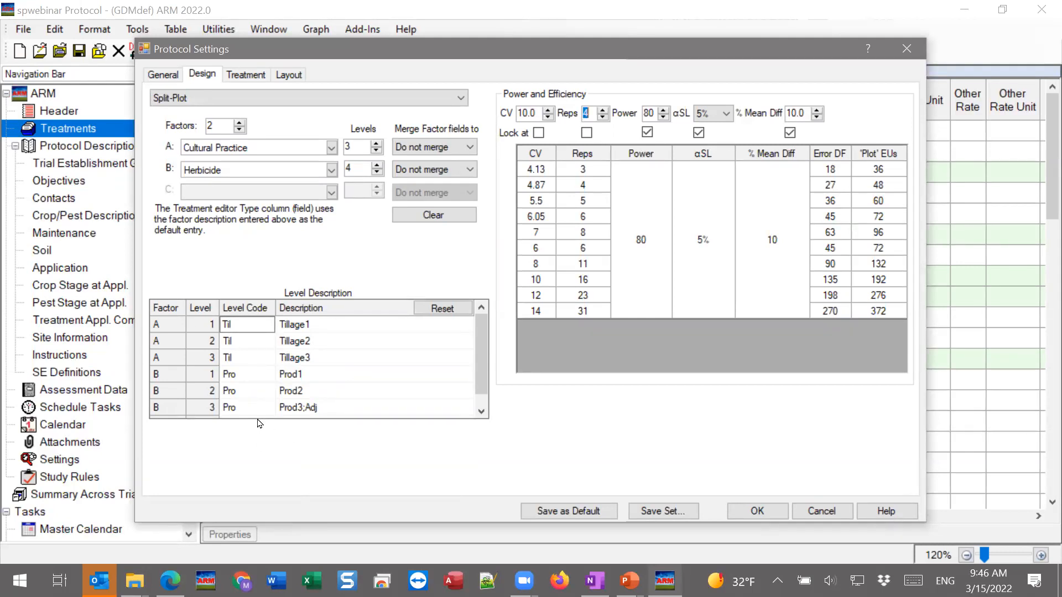
pyautogui.press('Tab')
pyautogui.click(759, 511)
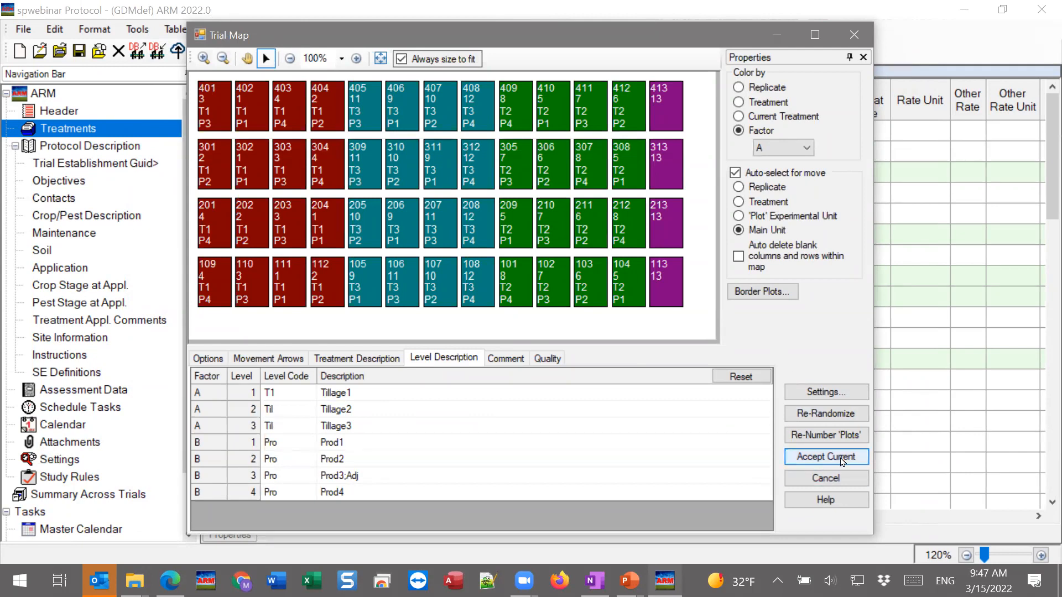
# Accept the current trial map and save the trial as spwebinar.dat0 on the Desktop
pyautogui.click(840, 458)
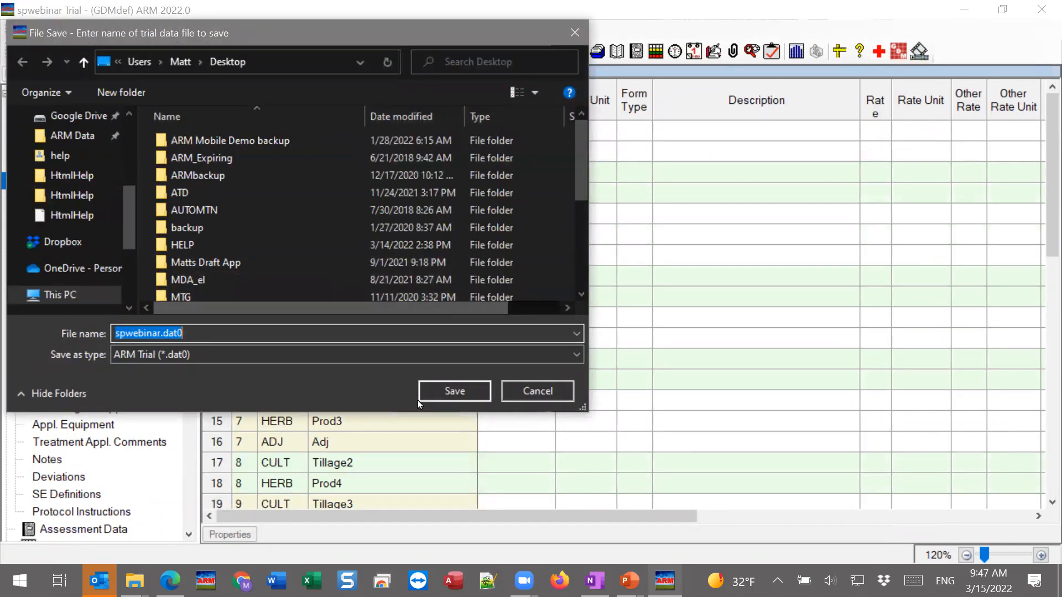
pyautogui.click(454, 391)
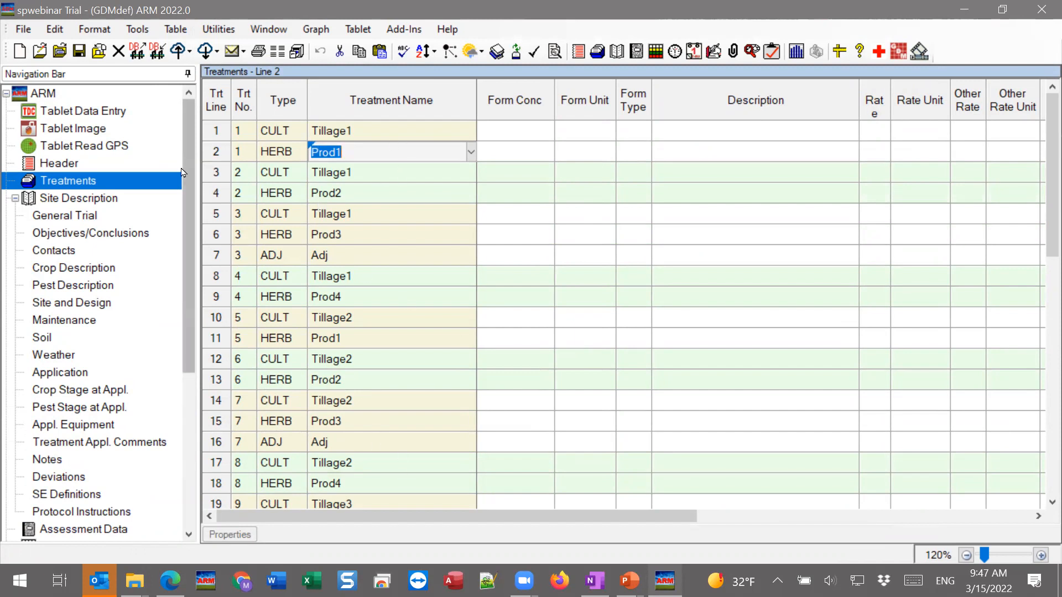
# Examine the new trial's treatment list, including its Factor ID and Level No. columns
pyautogui.scroll(-9, 332, 465)
pyautogui.scroll(9, 329, 481)
pyautogui.scroll(1, 324, 476)
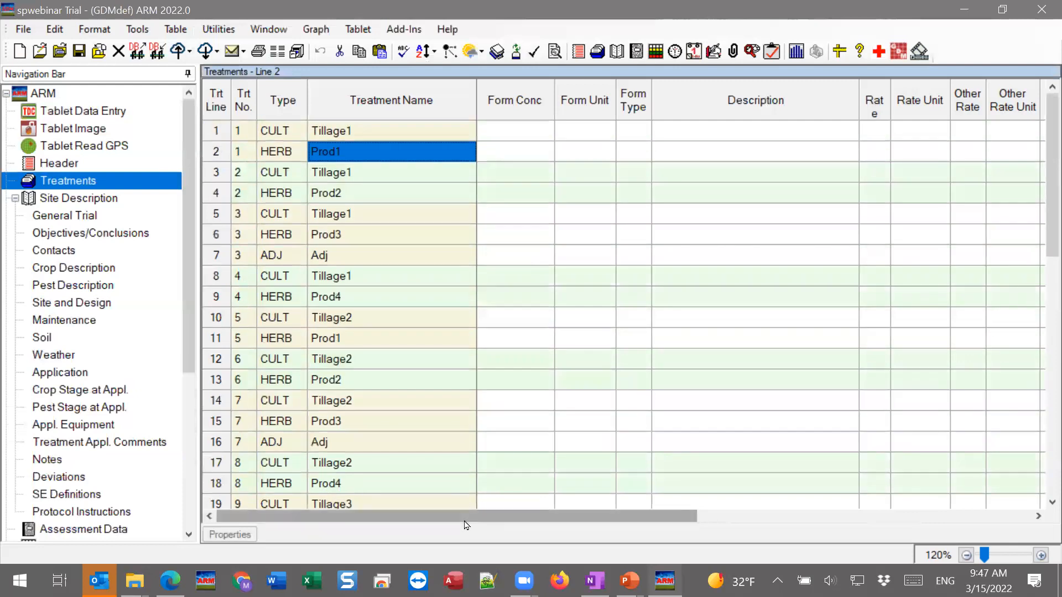
pyautogui.moveTo(517, 516); pyautogui.dragTo(1045, 510)
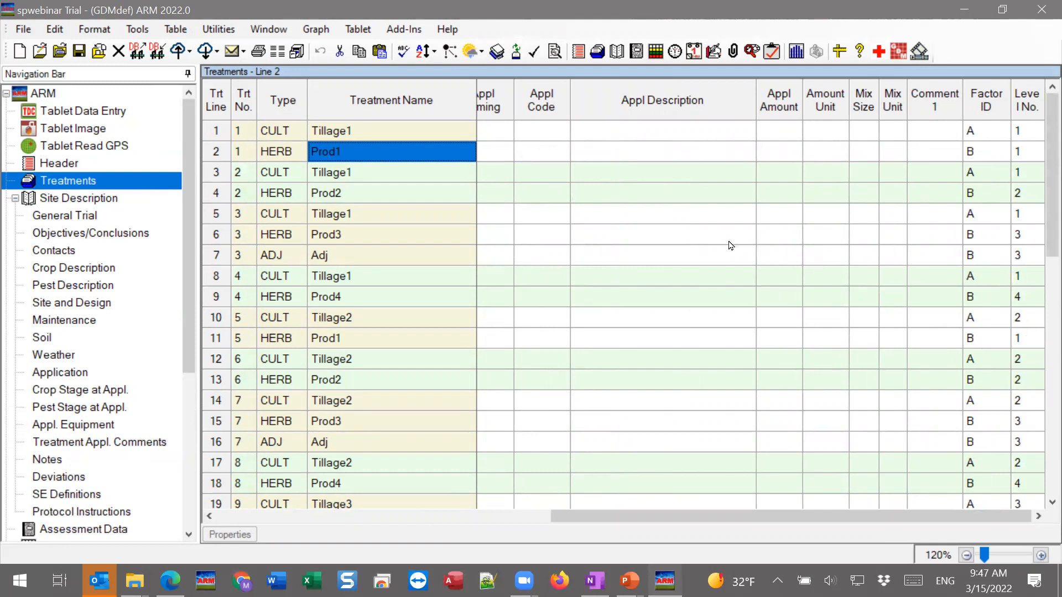
# Review the remaining treatment columns and the trial map's level descriptions, and close the trial map
pyautogui.moveTo(777, 515); pyautogui.dragTo(403, 514)
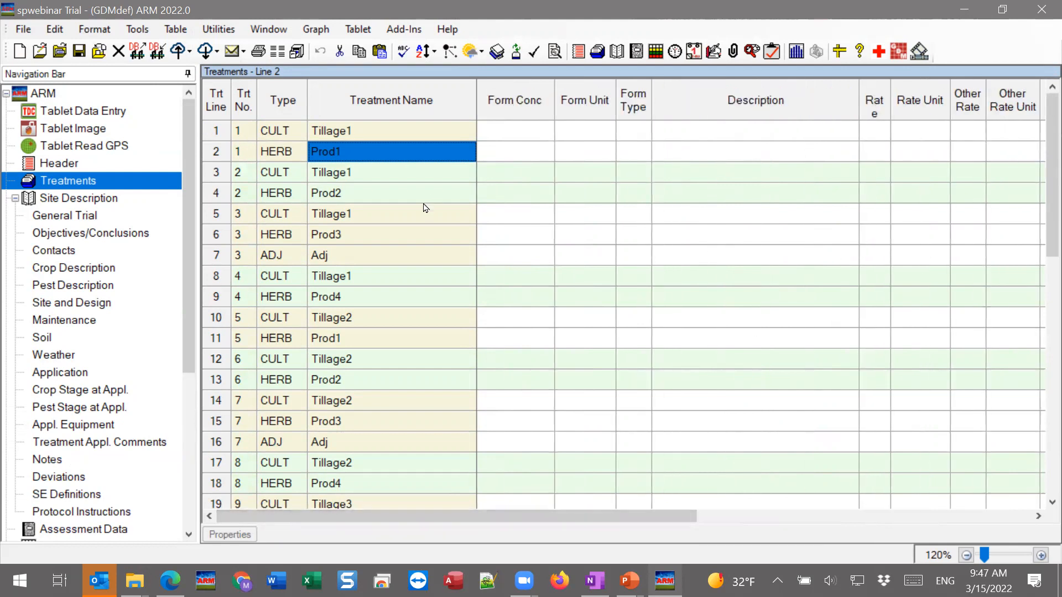
pyautogui.moveTo(189, 272); pyautogui.dragTo(184, 369)
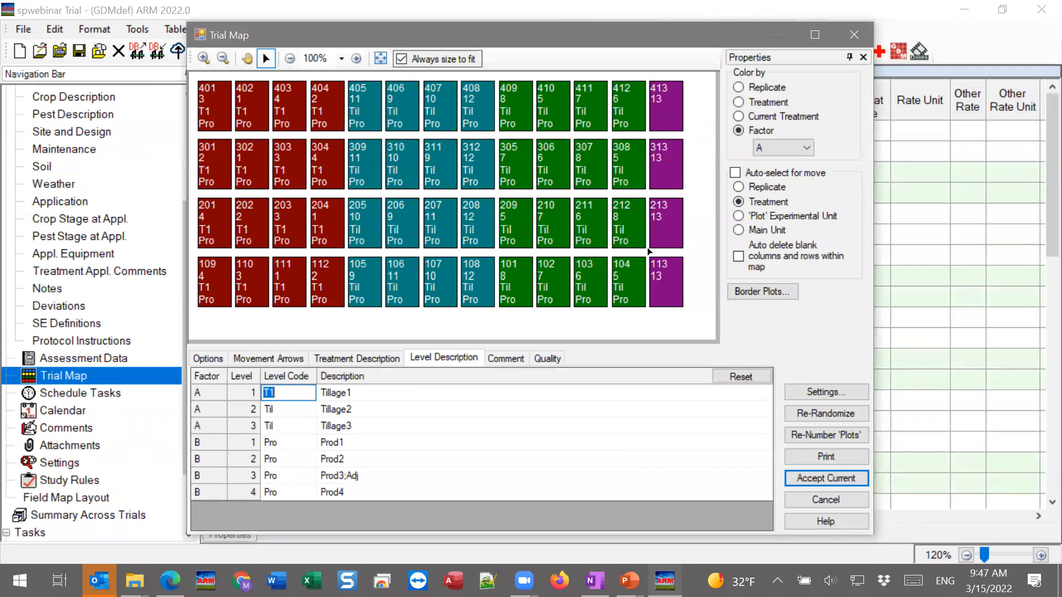
pyautogui.click(853, 37)
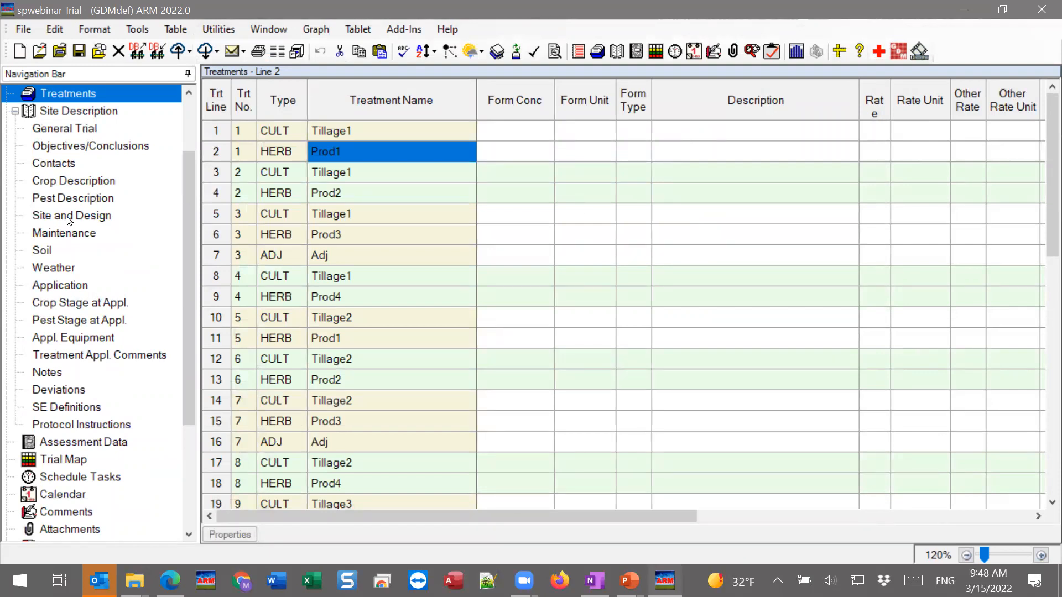
# Close the spwebinar trial, include tutorial studies in the study list, and open the G-All_Split-Plot_2-way trial
pyautogui.click(113, 55)
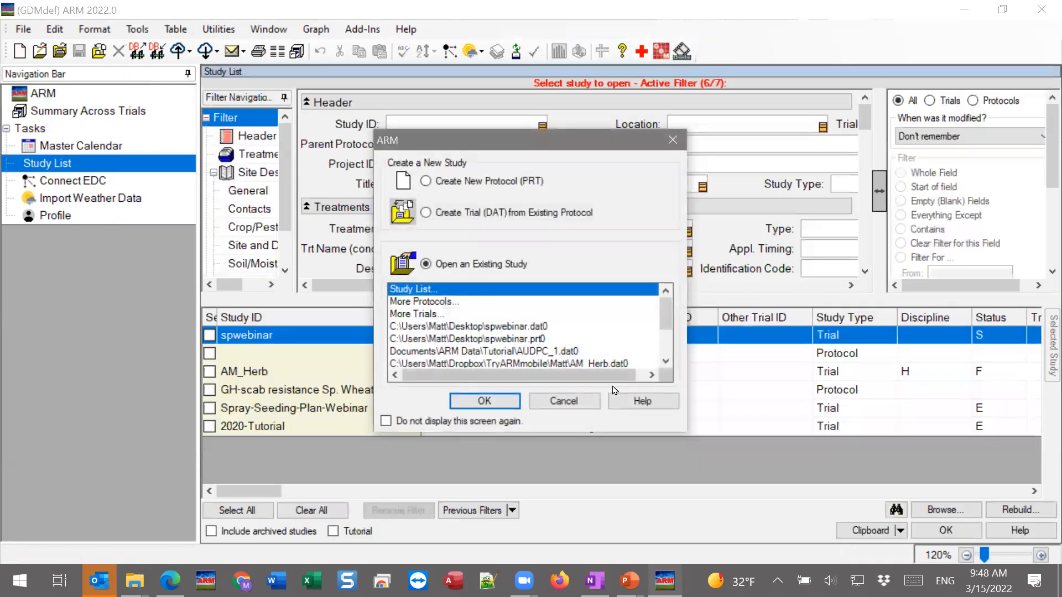
pyautogui.click(564, 401)
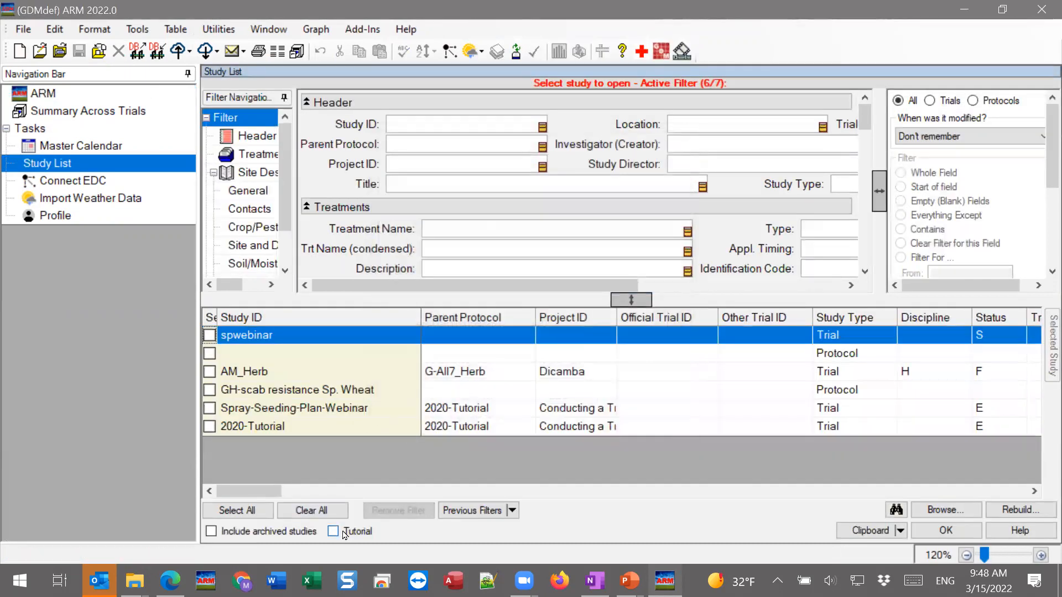
pyautogui.click(344, 532)
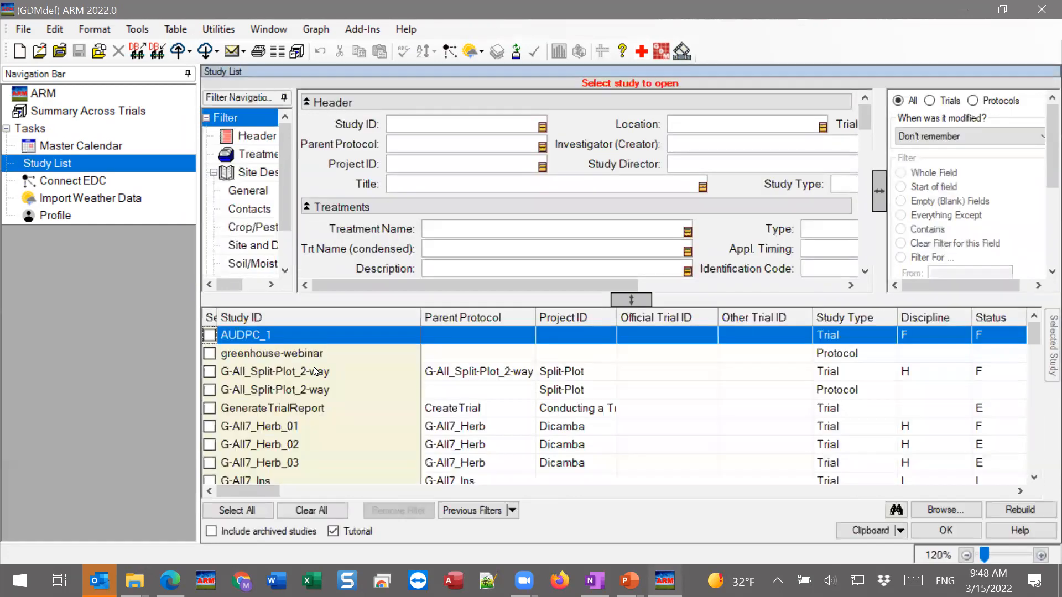
pyautogui.click(255, 378)
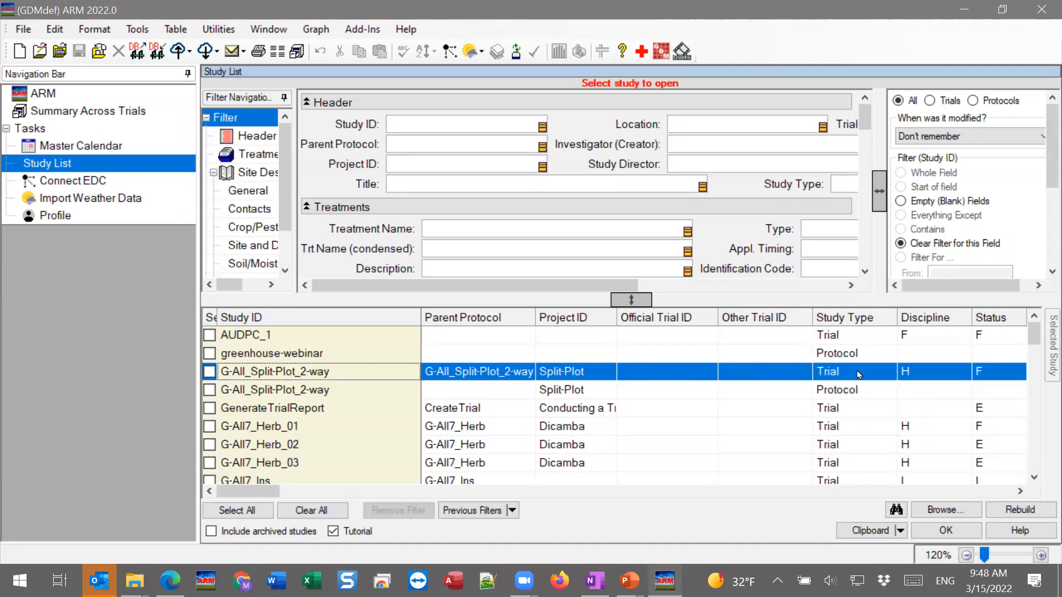
pyautogui.doubleClick(319, 370)
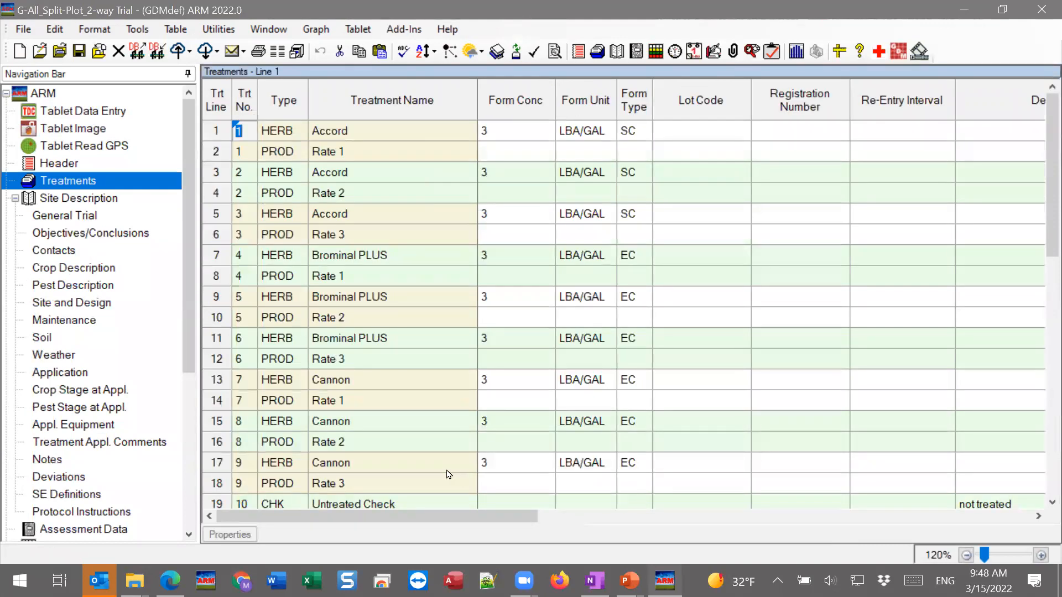
# Examine the herbicide, rate and untreated check entries in the split-plot trial's treatment list, including the rate columns
pyautogui.scroll(-1, 388, 321)
pyautogui.scroll(1, 387, 321)
pyautogui.click(343, 138)
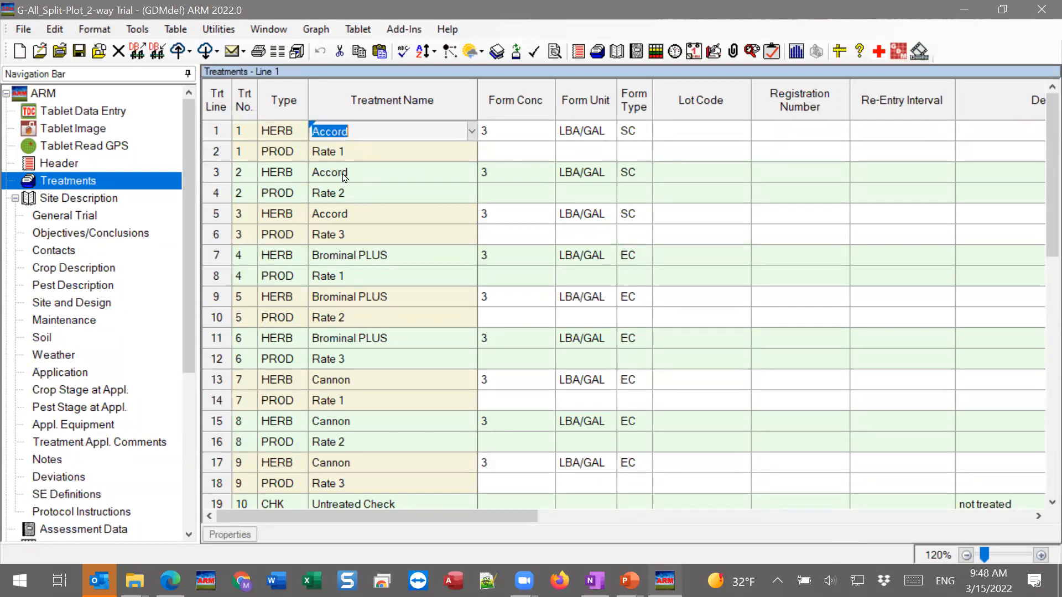
pyautogui.click(339, 302)
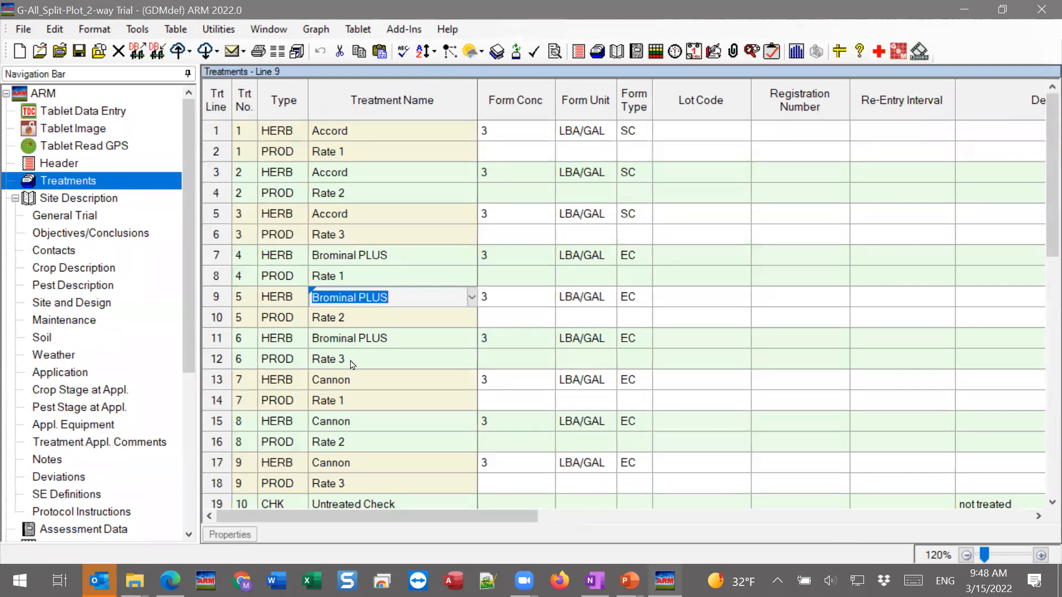
pyautogui.moveTo(452, 518); pyautogui.dragTo(622, 522)
pyautogui.scroll(-2, 749, 464)
pyautogui.scroll(2, 749, 465)
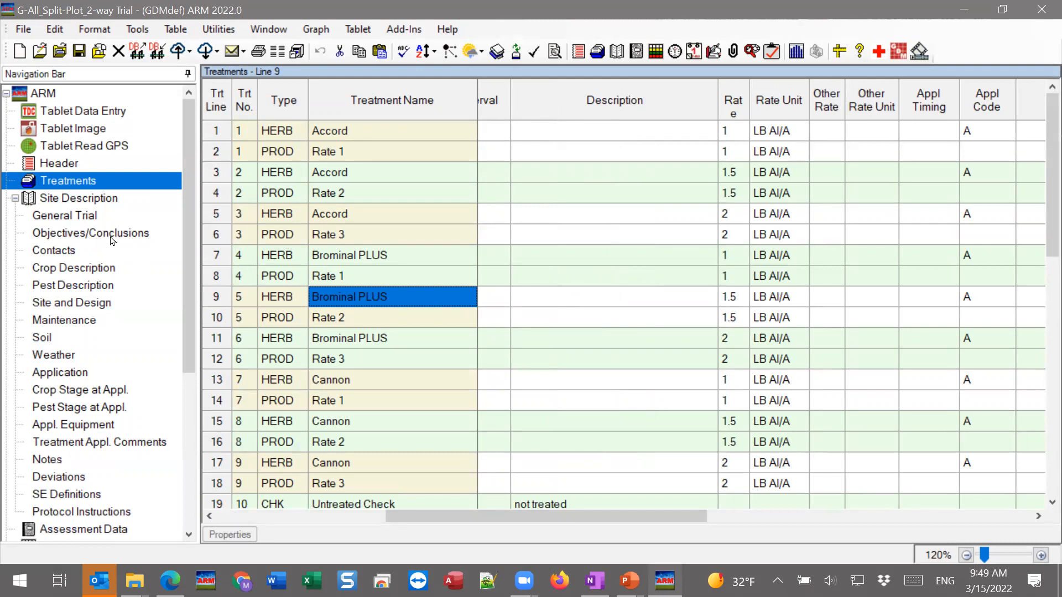
pyautogui.click(368, 516)
pyautogui.click(365, 503)
pyautogui.scroll(-1, 363, 481)
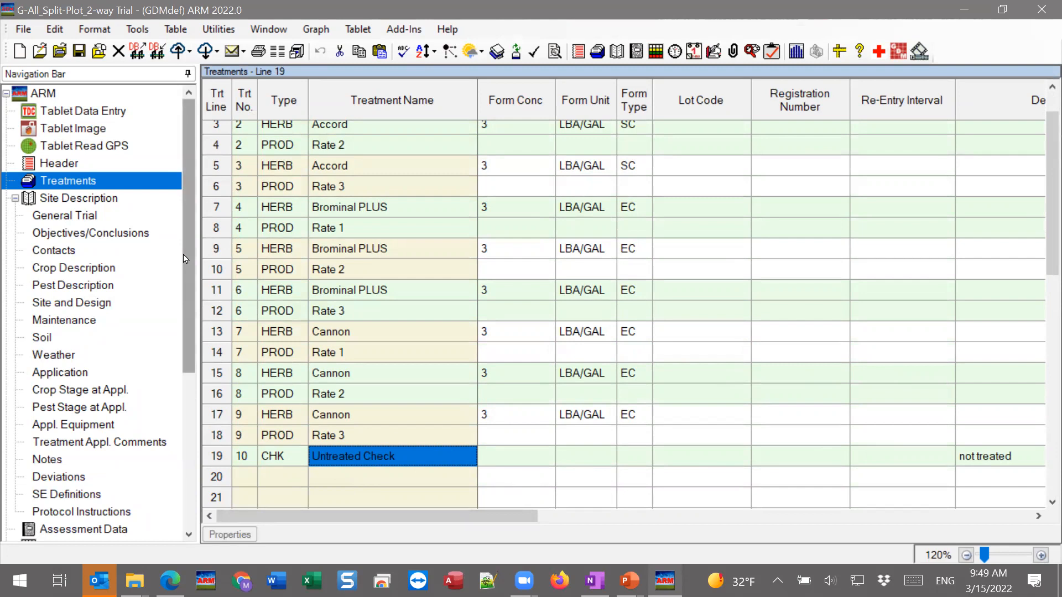
# Set up report printing with the previous report set cleared and the Factorial AOV Table summary report added
pyautogui.click(25, 33)
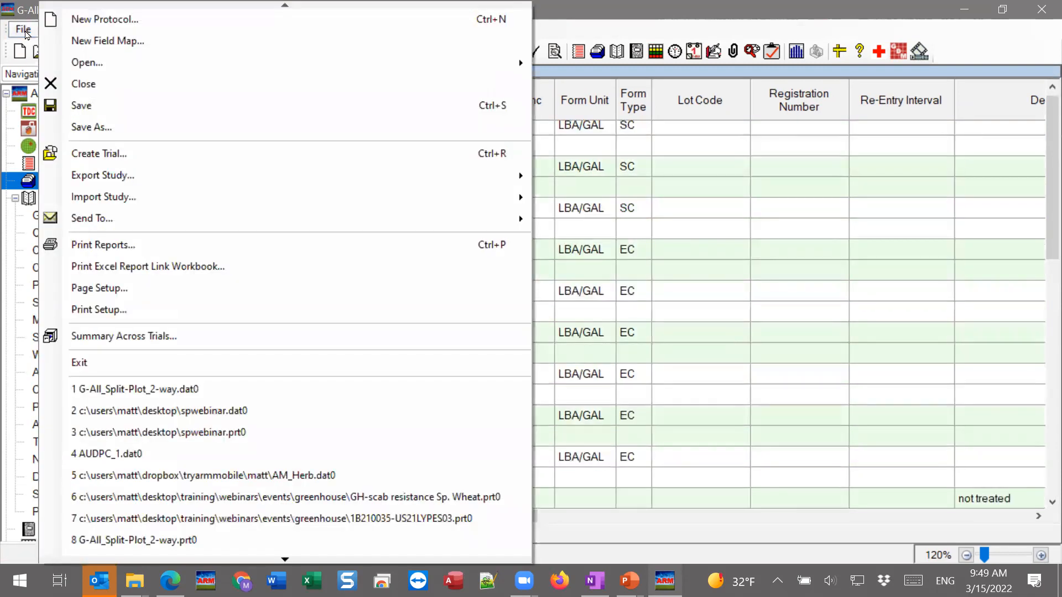
pyautogui.click(98, 246)
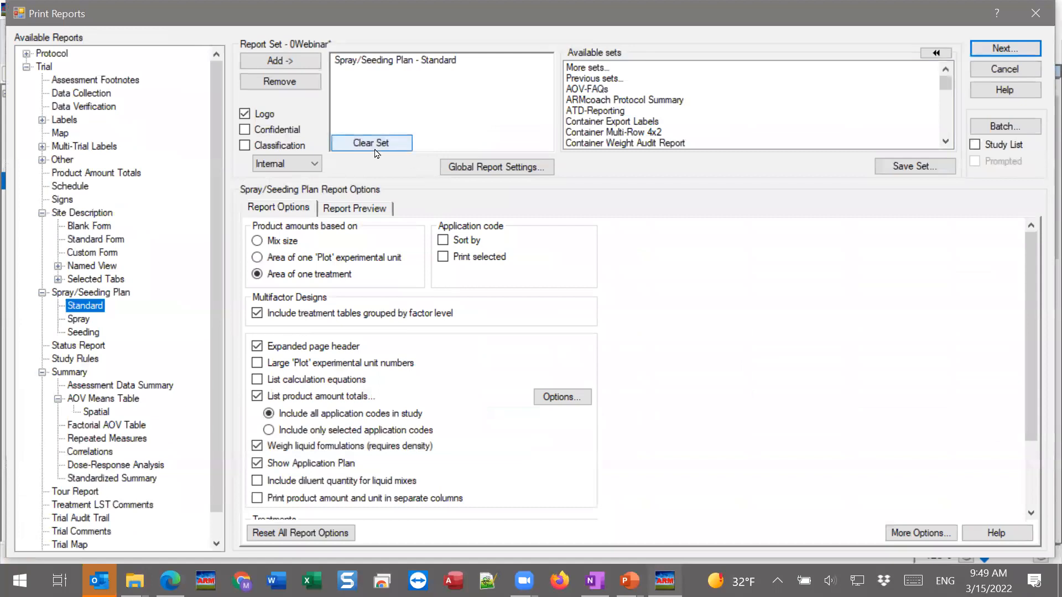
pyautogui.click(372, 145)
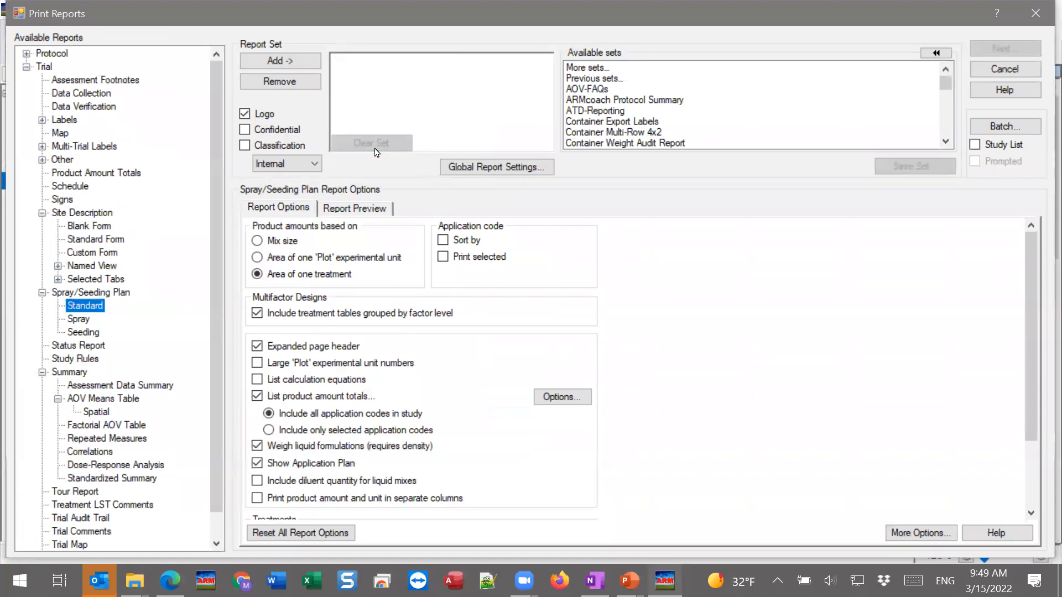
pyautogui.click(42, 293)
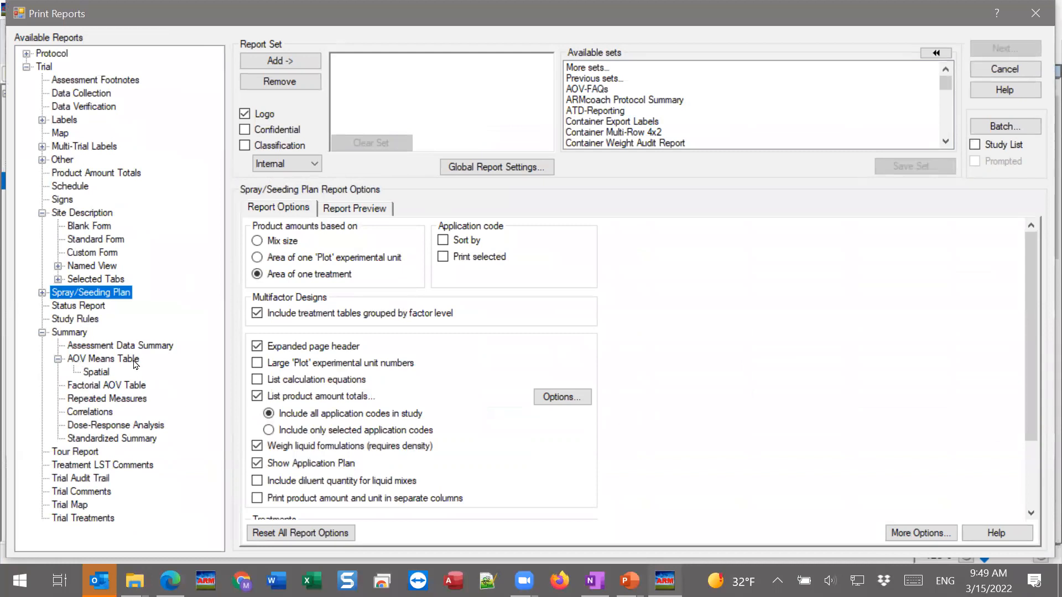
pyautogui.click(83, 388)
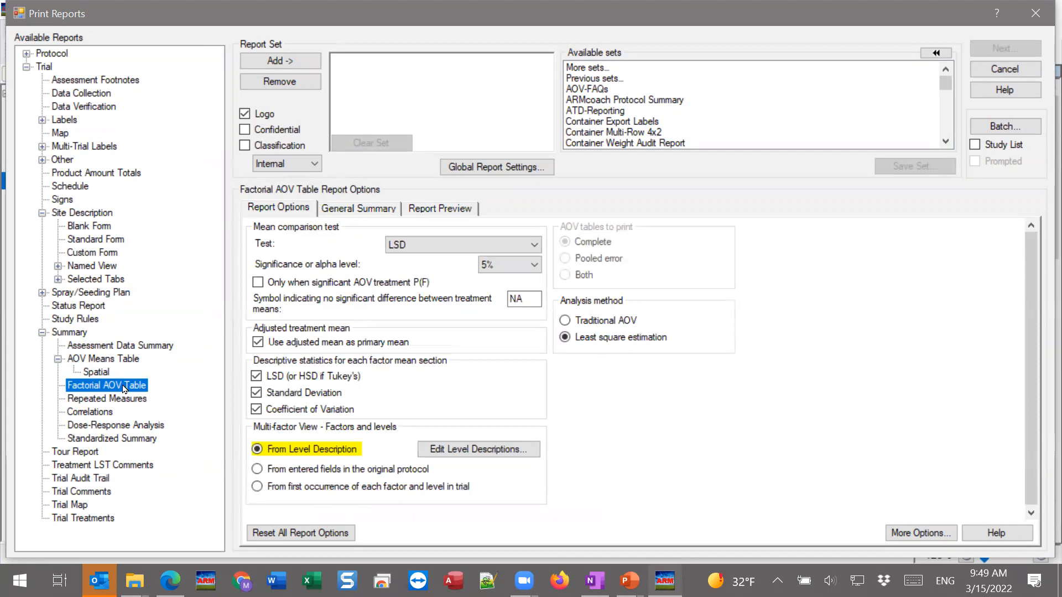
pyautogui.doubleClick(123, 388)
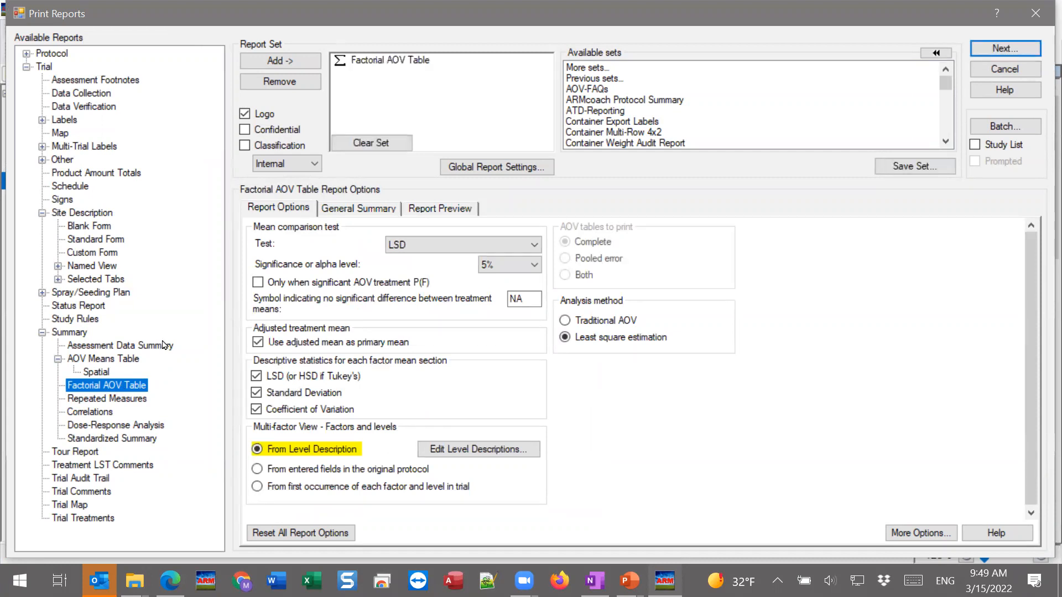
pyautogui.click(391, 64)
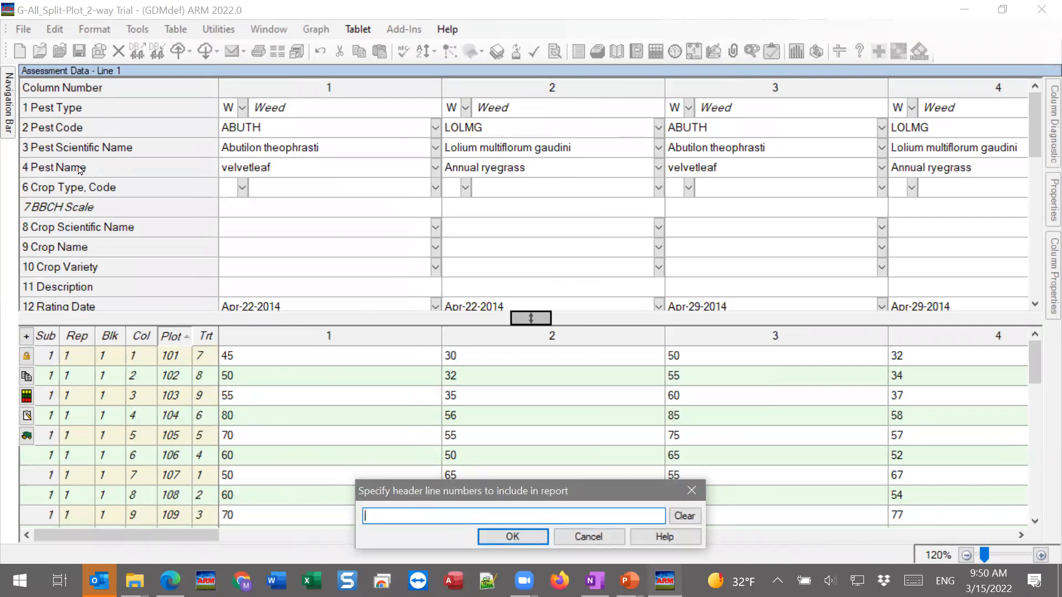
# Include assessment header lines 2, 12, 18, 19, 22, 25, 51 and 55 in the report and generate its preview
pyautogui.click(75, 128)
pyautogui.scroll(-2, 88, 205)
pyautogui.click(89, 206)
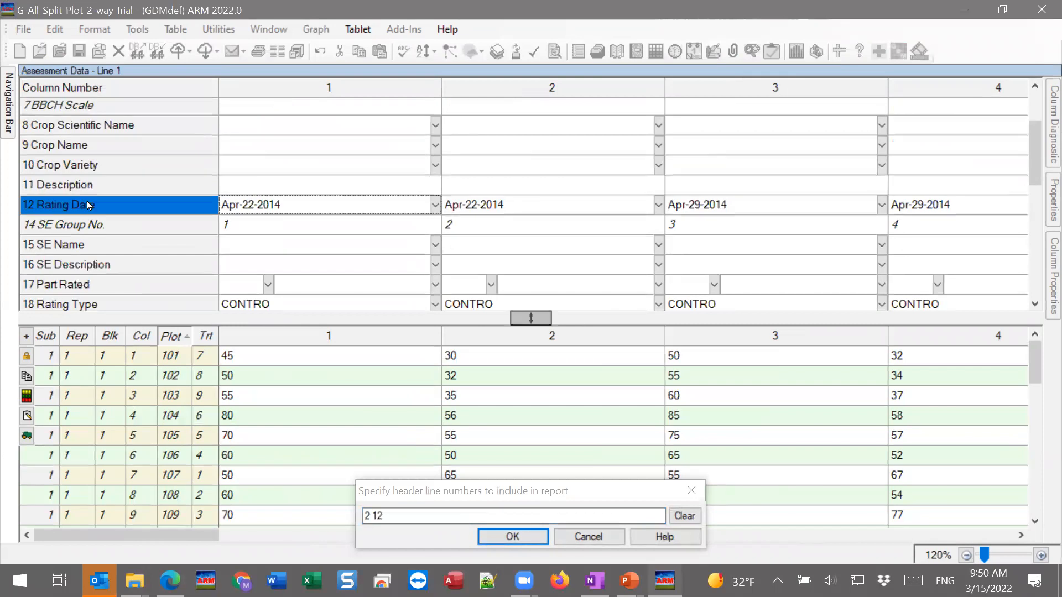
pyautogui.scroll(-2, 88, 205)
pyautogui.click(89, 203)
pyautogui.click(86, 223)
pyautogui.click(83, 242)
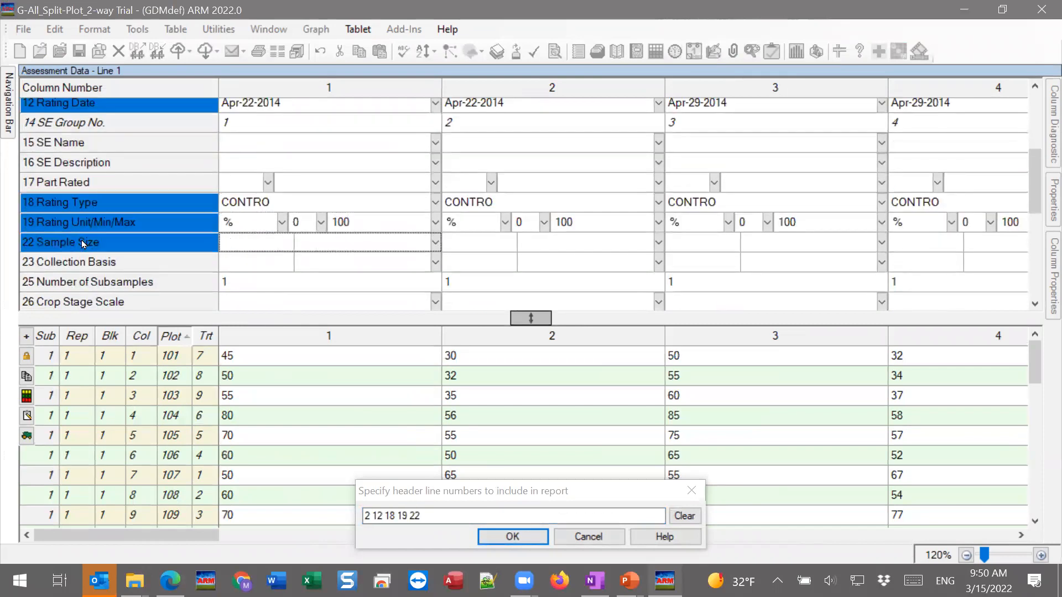
pyautogui.scroll(-2, 83, 241)
pyautogui.click(86, 184)
pyautogui.scroll(-4, 86, 188)
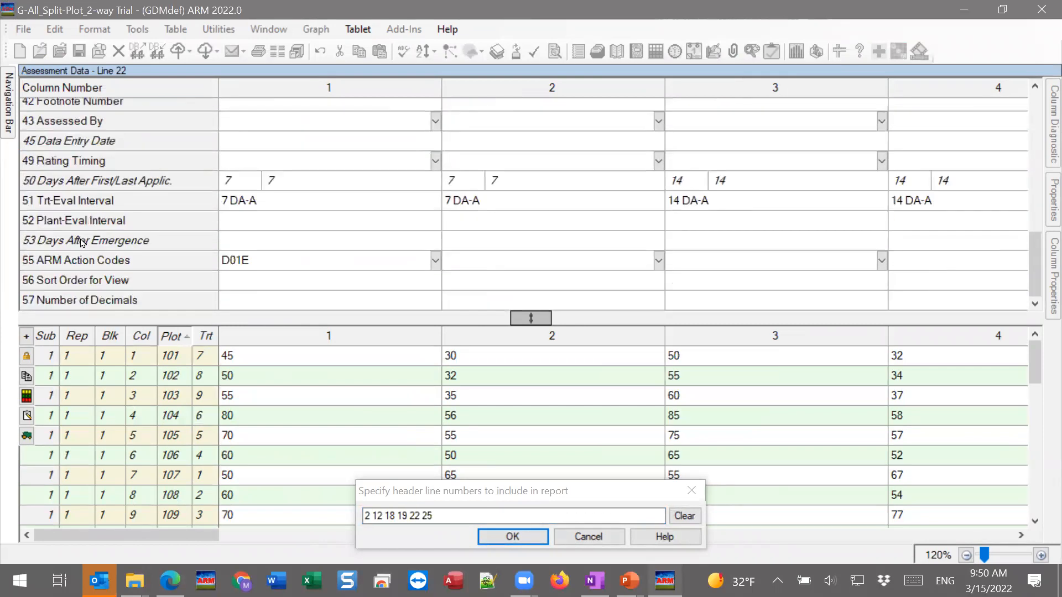
pyautogui.click(85, 200)
pyautogui.click(86, 260)
pyautogui.click(478, 534)
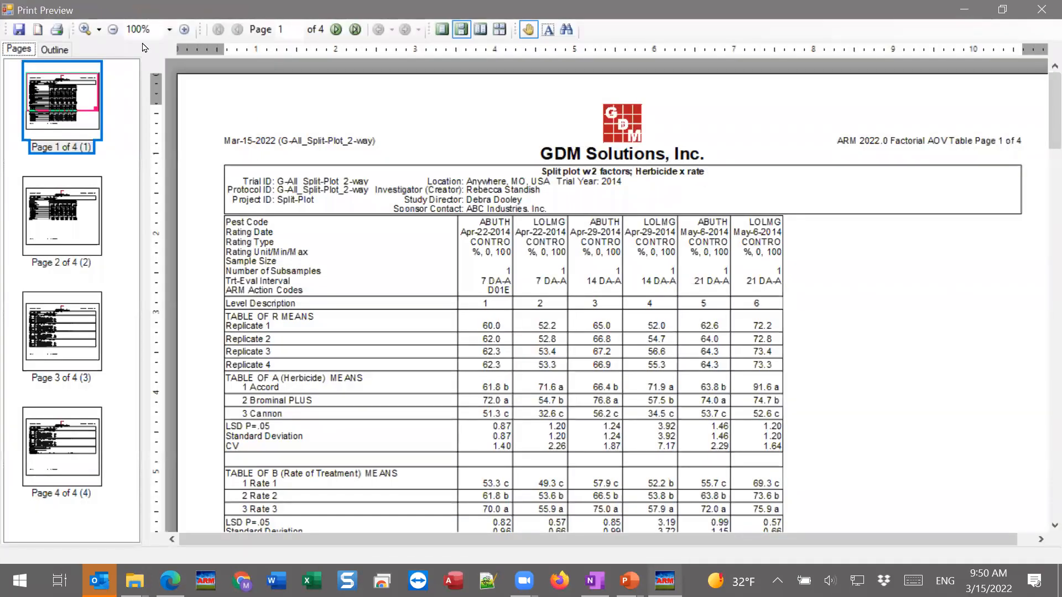
# Examine the replicate means and the factor A (Herbicide) means with their comparison letters at 200% zoom
pyautogui.click(184, 29)
pyautogui.moveTo(437, 424); pyautogui.dragTo(408, 234)
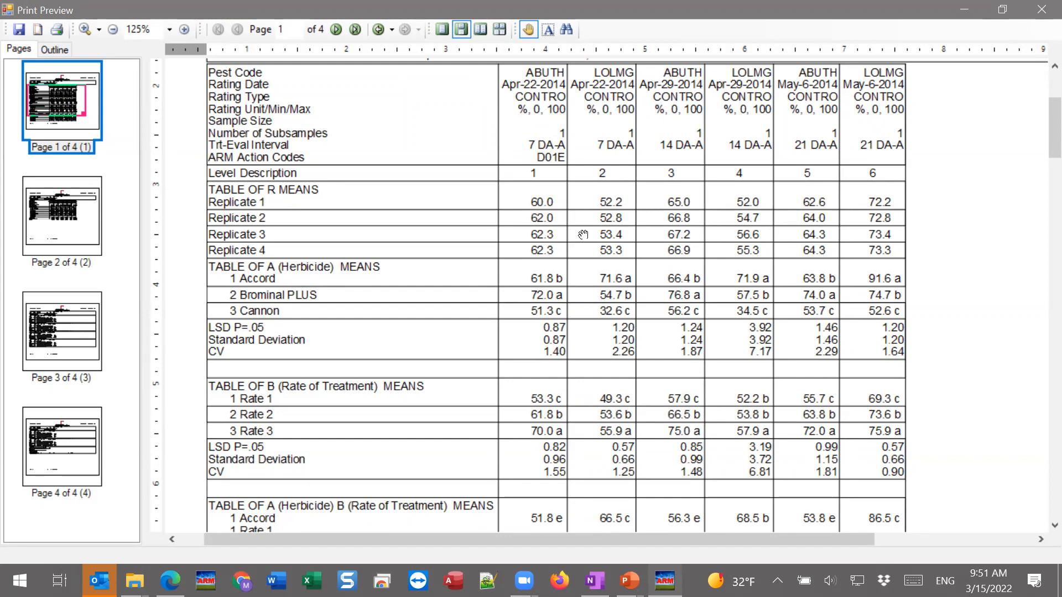
pyautogui.moveTo(428, 264); pyautogui.dragTo(422, 169)
pyautogui.moveTo(412, 242); pyautogui.dragTo(400, 223)
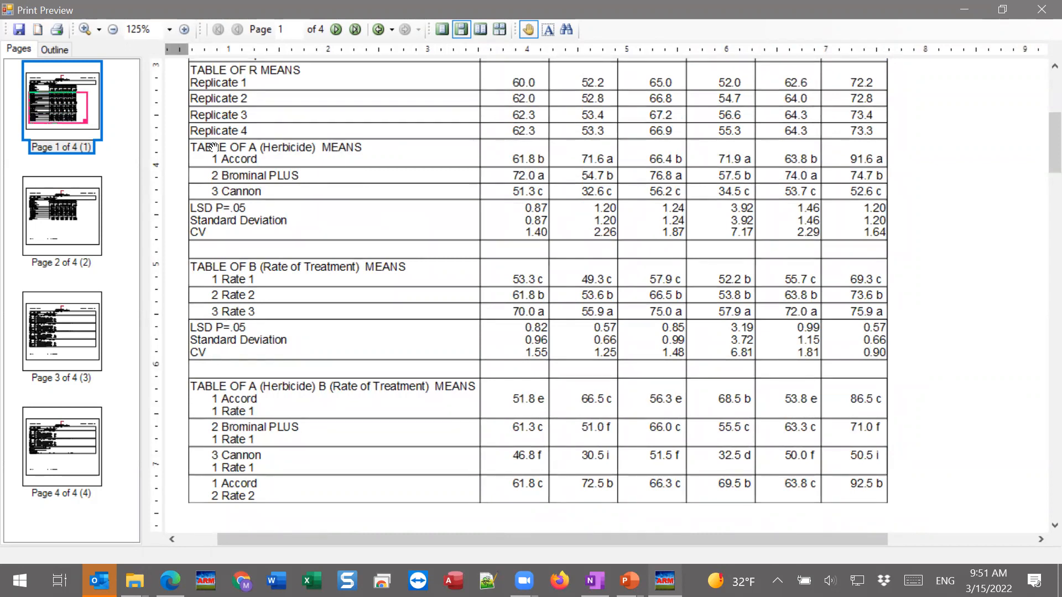
pyautogui.click(184, 29)
pyautogui.moveTo(343, 287); pyautogui.dragTo(305, 182)
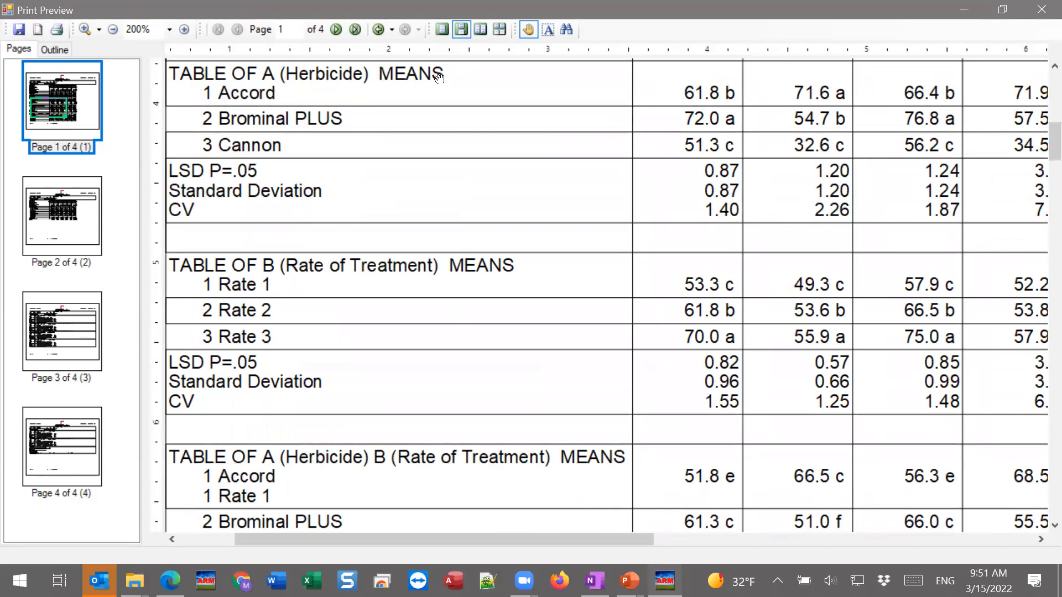
pyautogui.moveTo(247, 118); pyautogui.dragTo(253, 117)
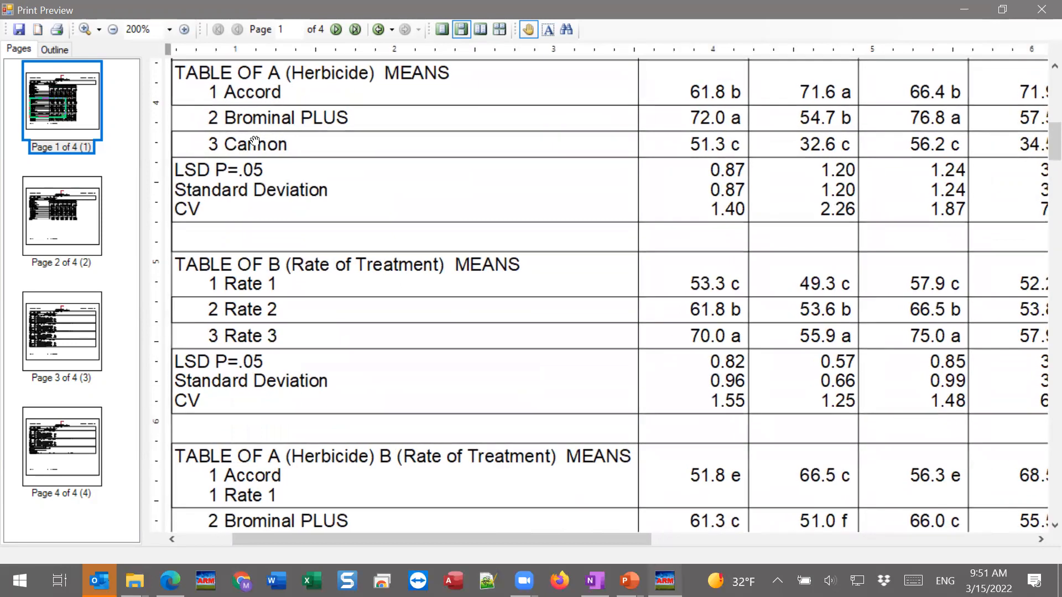
pyautogui.moveTo(721, 103); pyautogui.dragTo(722, 112)
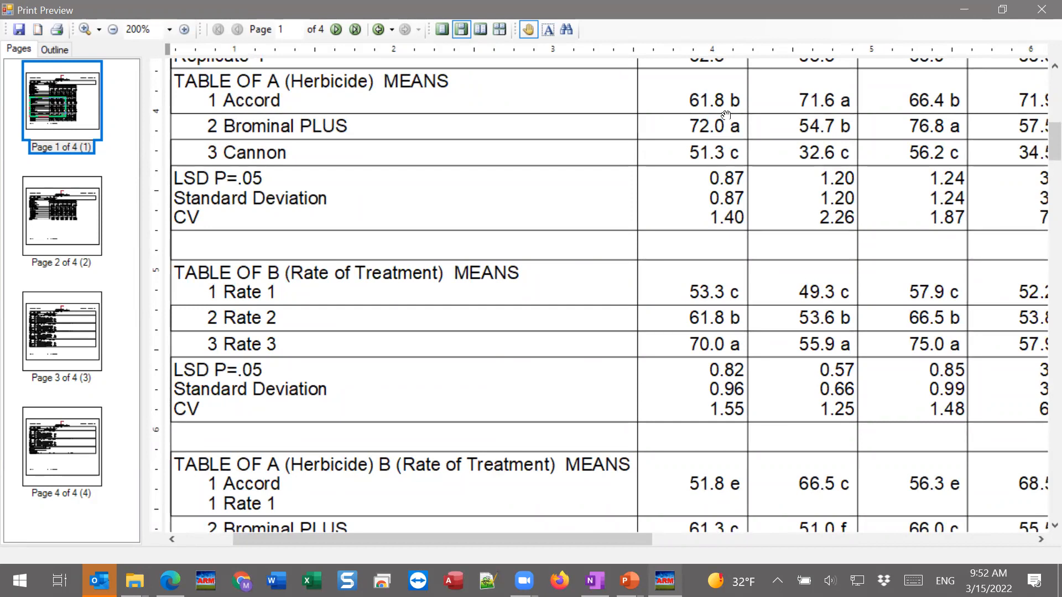
pyautogui.moveTo(705, 170); pyautogui.dragTo(704, 169)
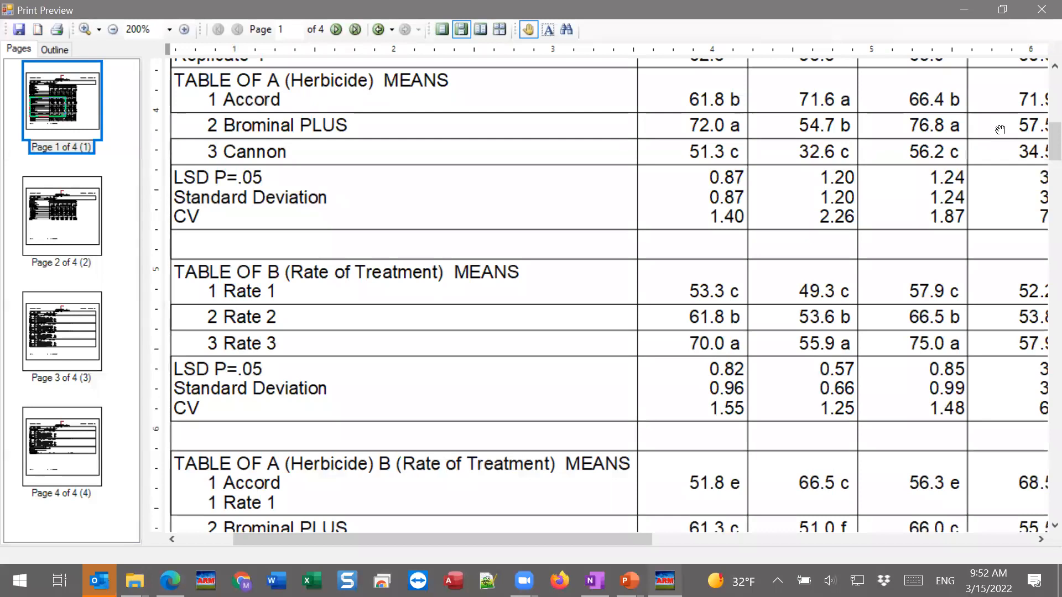
# Examine the factor B (Rate of Treatment) means and the Herbicide by Rate of Treatment interaction means across the first two pages
pyautogui.moveTo(500, 367); pyautogui.dragTo(508, 180)
pyautogui.scroll(-3, 480, 182)
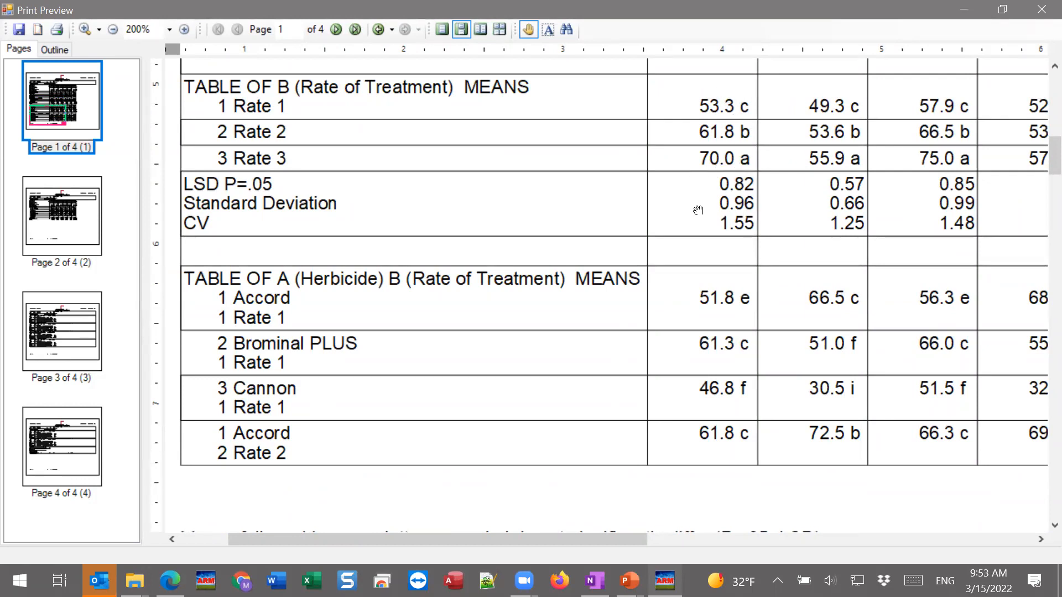
pyautogui.moveTo(567, 422); pyautogui.dragTo(559, 235)
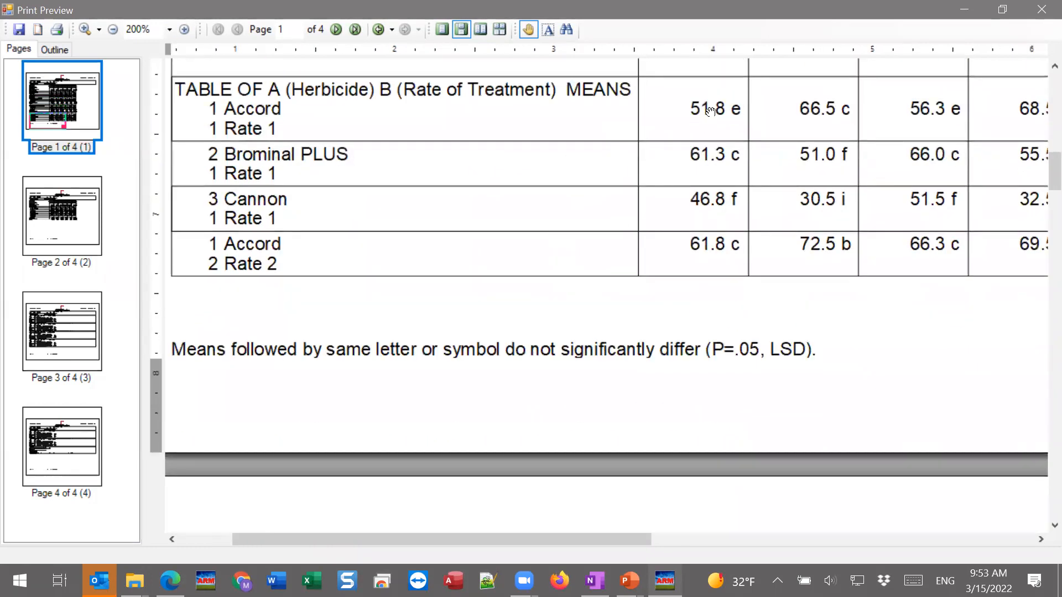
pyautogui.moveTo(489, 92); pyautogui.dragTo(486, 93)
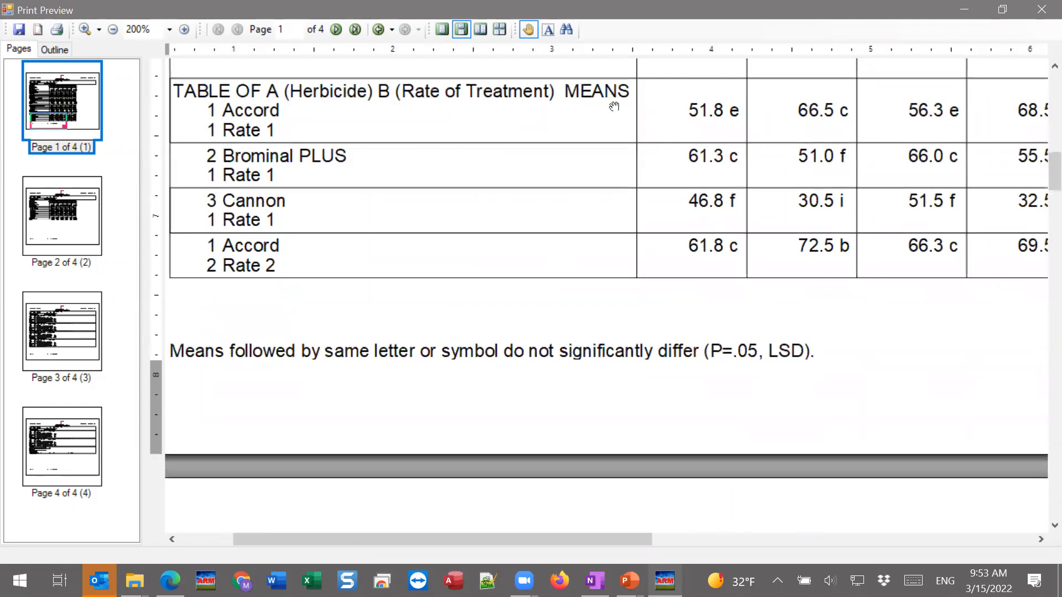
pyautogui.moveTo(716, 120); pyautogui.dragTo(717, 119)
pyautogui.scroll(-10, 722, 271)
pyautogui.scroll(-6, 698, 303)
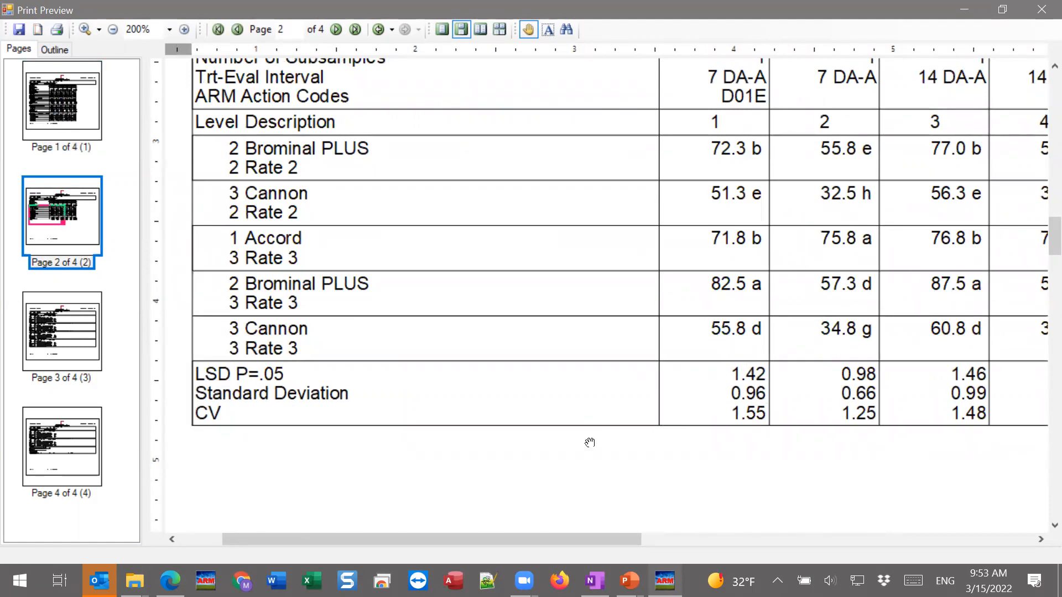
# Examine the mean comparison footnote and the split-plot AOV tables for data columns 1 and 2 on page 3
pyautogui.moveTo(589, 441); pyautogui.dragTo(627, 389)
pyautogui.scroll(-10, 627, 389)
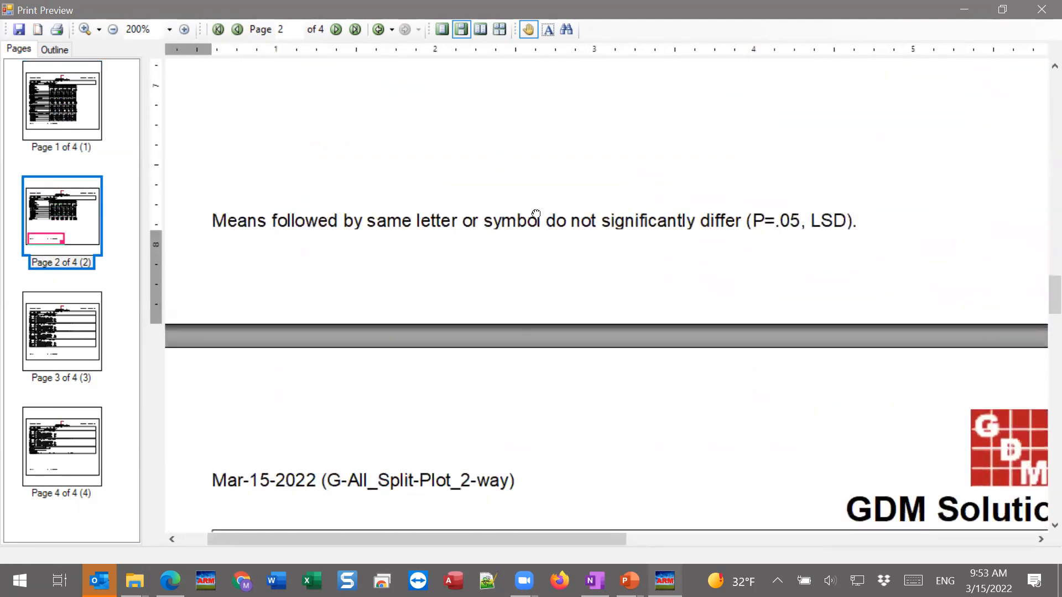
pyautogui.scroll(-2, 521, 420)
pyautogui.scroll(-4, 516, 202)
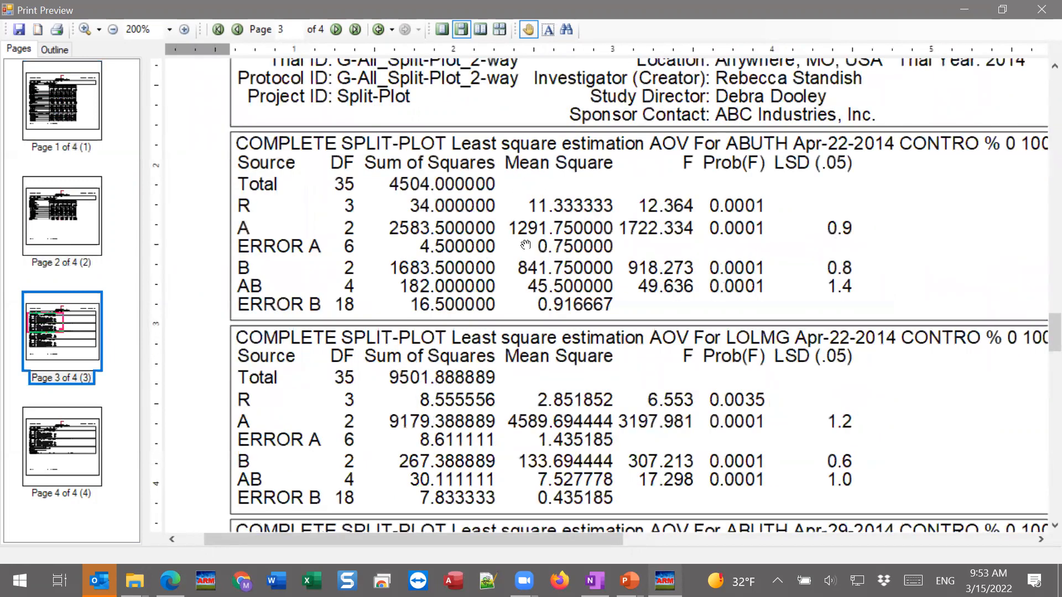
pyautogui.moveTo(477, 206); pyautogui.dragTo(427, 166)
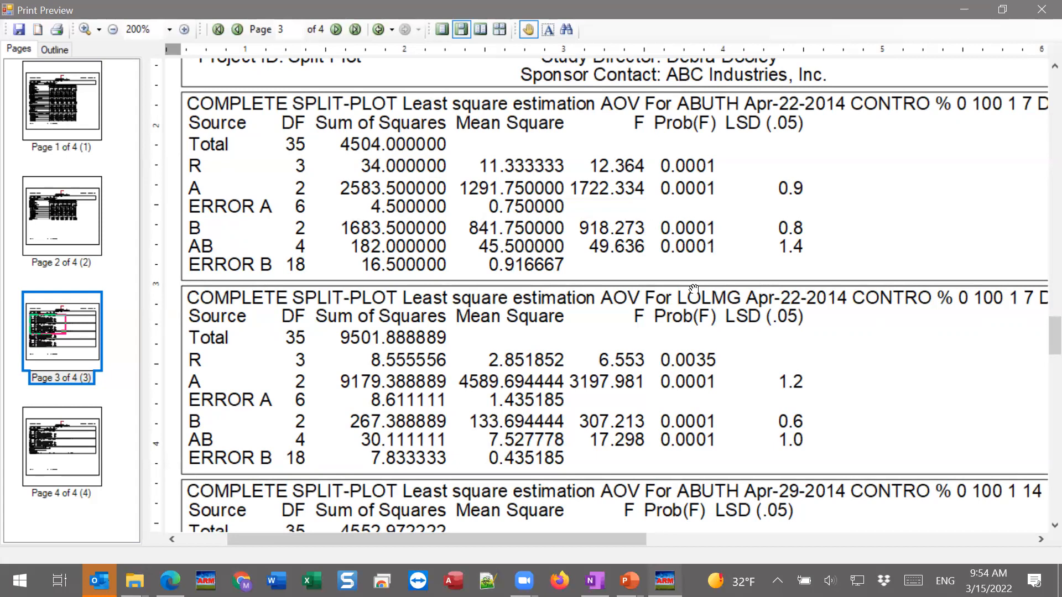
pyautogui.moveTo(936, 128); pyautogui.dragTo(847, 125)
pyautogui.moveTo(750, 131); pyautogui.dragTo(676, 135)
pyautogui.moveTo(964, 96); pyautogui.dragTo(889, 93)
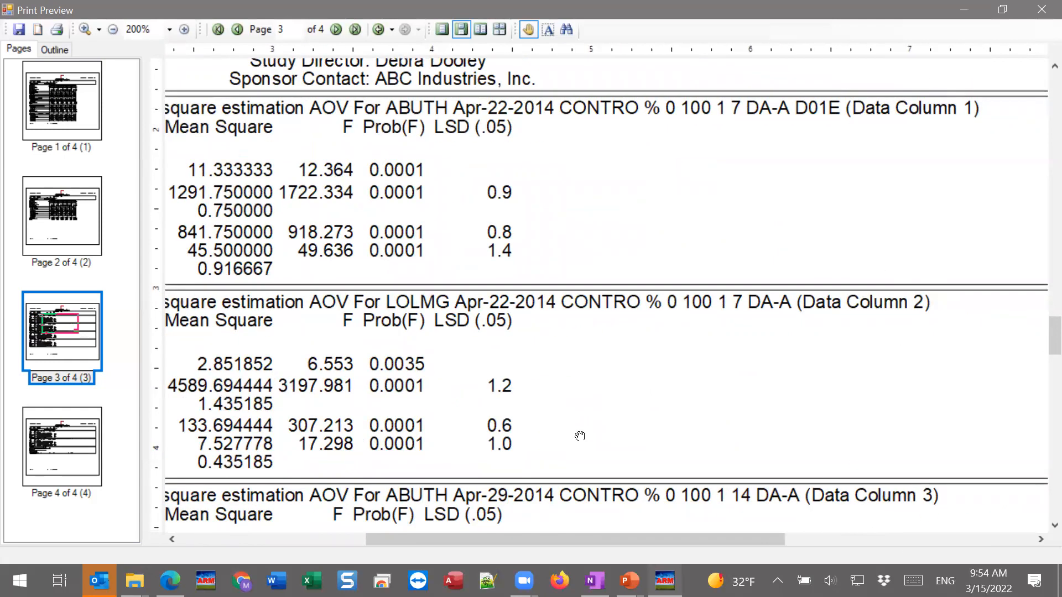
# Examine the split-plot AOV tables for data columns 3 to 6 across pages 3 and 4
pyautogui.moveTo(362, 409); pyautogui.dragTo(640, 381)
pyautogui.moveTo(660, 432); pyautogui.dragTo(673, 195)
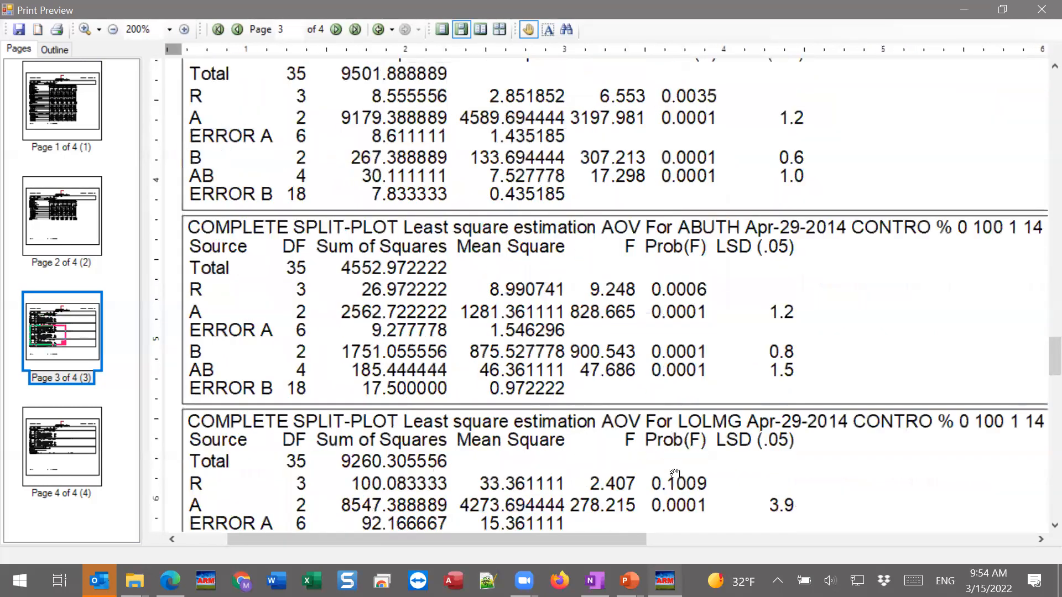
pyautogui.moveTo(674, 474); pyautogui.dragTo(682, 255)
pyautogui.scroll(-15, 687, 175)
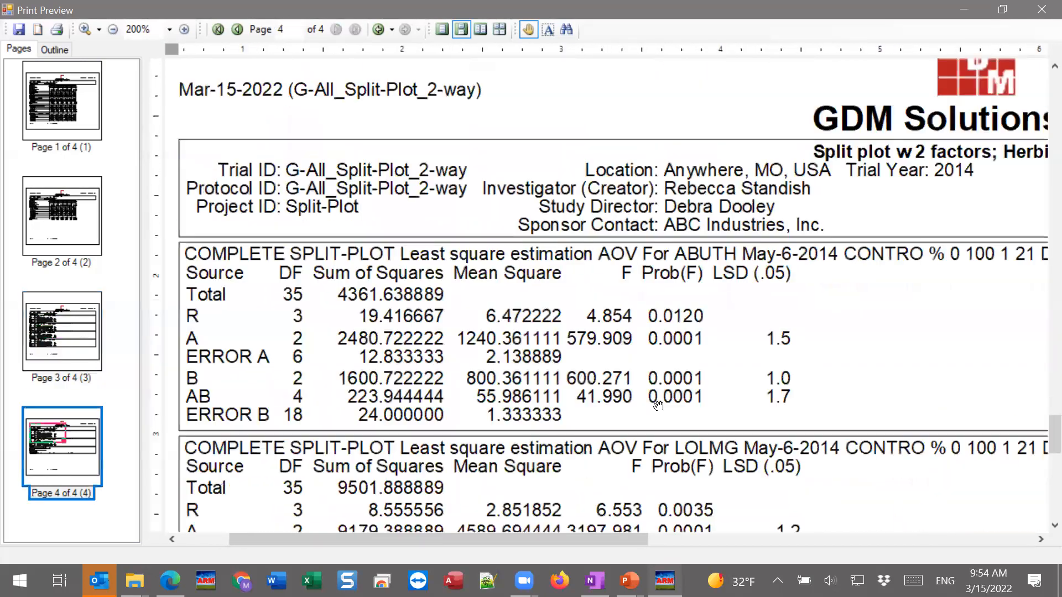
pyautogui.moveTo(769, 292); pyautogui.dragTo(433, 366)
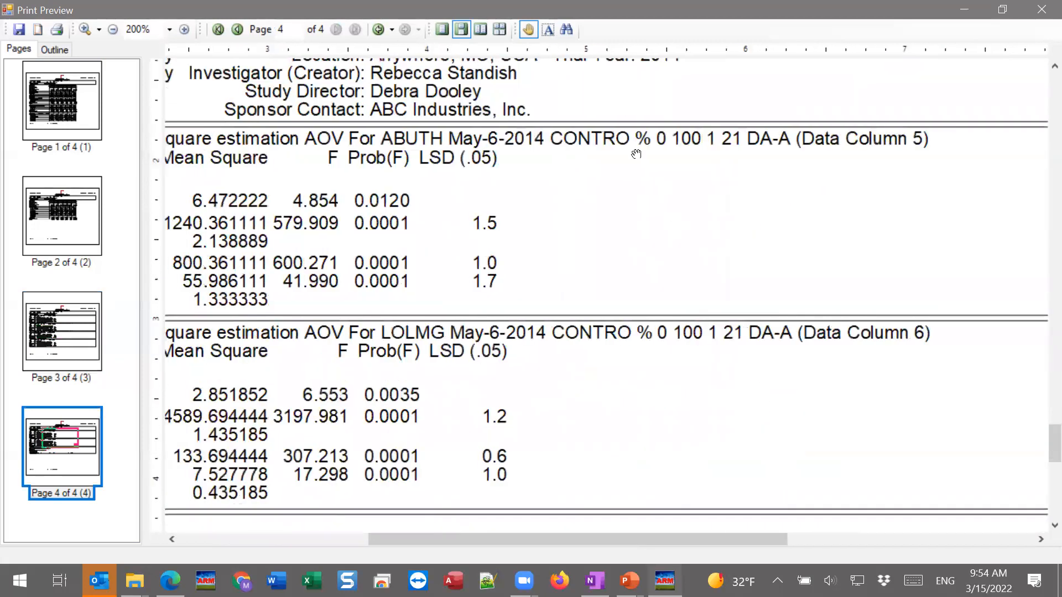
pyautogui.moveTo(611, 413); pyautogui.dragTo(885, 392)
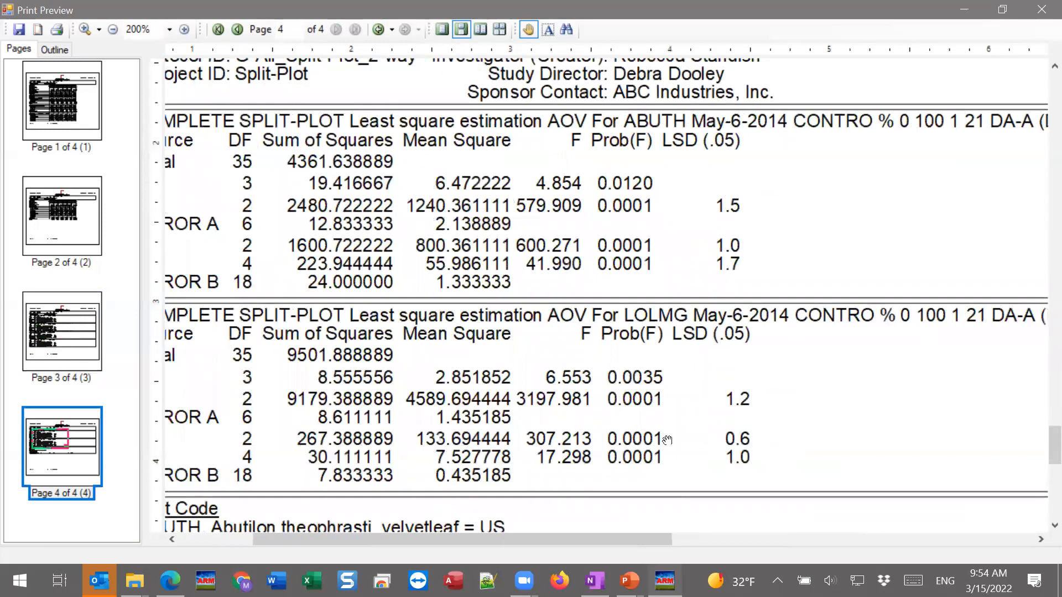
pyautogui.moveTo(638, 278); pyautogui.dragTo(728, 258)
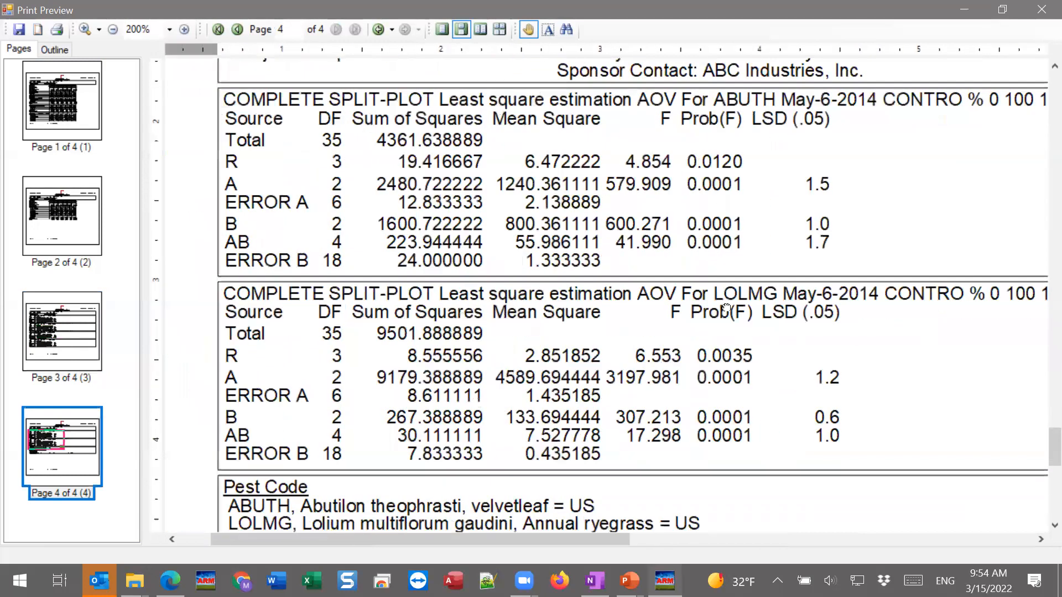
pyautogui.moveTo(726, 308); pyautogui.dragTo(726, 308)
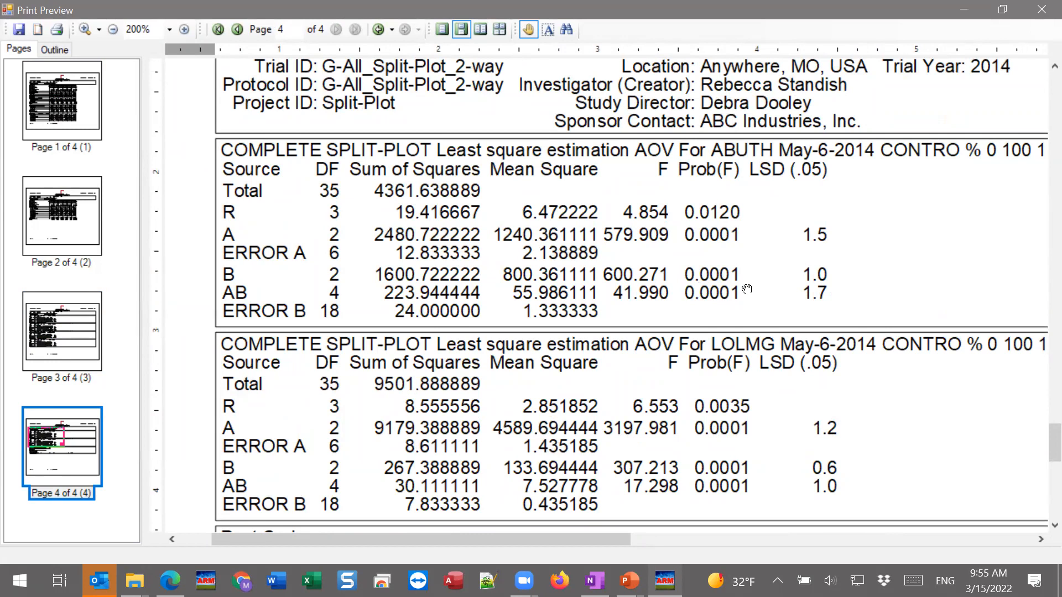
# Review the factor means and the Herbicide by Rate of Treatment interaction means again at 150% zoom
pyautogui.moveTo(1048, 449); pyautogui.dragTo(1047, 139)
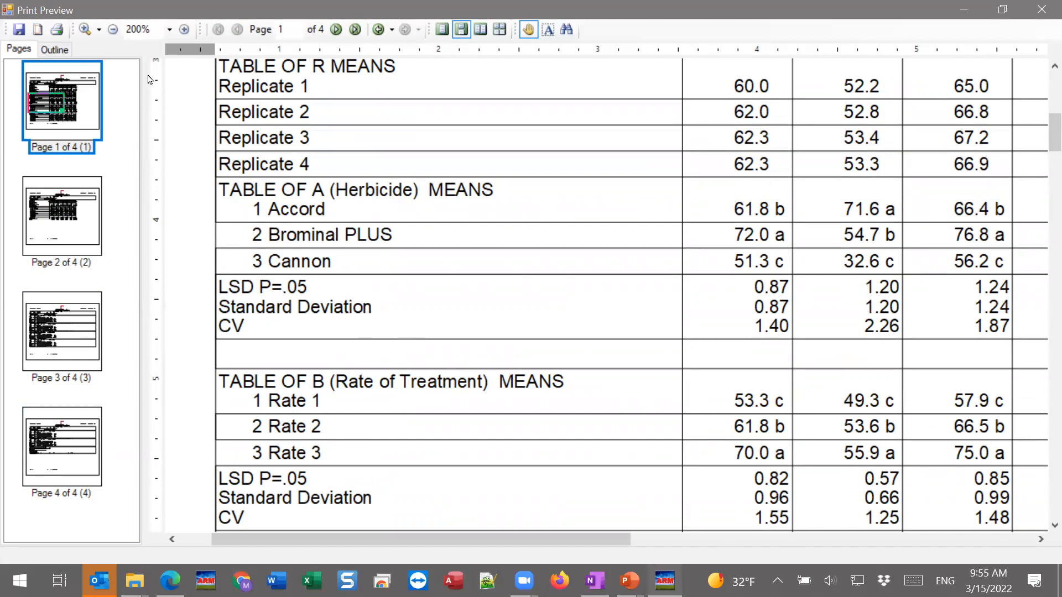
pyautogui.click(113, 30)
pyautogui.moveTo(362, 234); pyautogui.dragTo(353, 120)
pyautogui.moveTo(302, 401); pyautogui.dragTo(339, 173)
pyautogui.moveTo(332, 442); pyautogui.dragTo(344, 163)
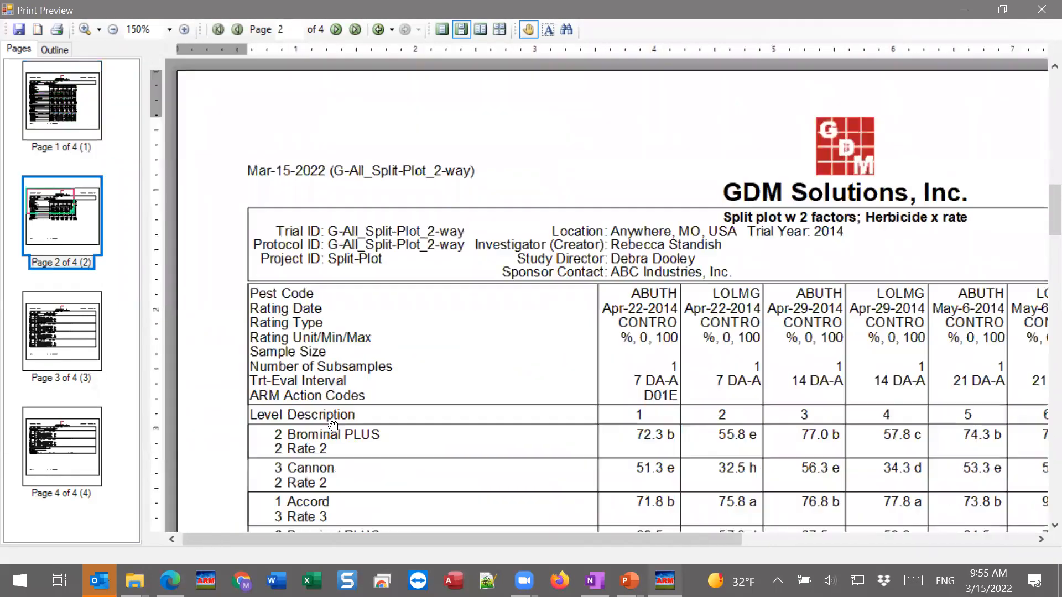
pyautogui.moveTo(332, 444); pyautogui.dragTo(345, 146)
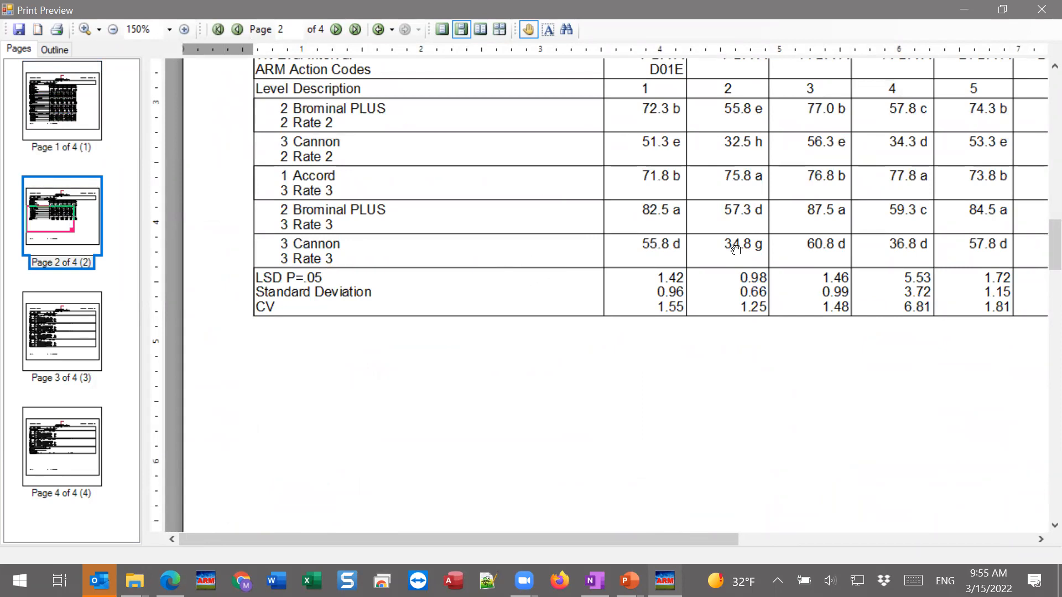
# Close the preview and replace the Factorial AOV Table in the report set with the AOV Means Table summary report
pyautogui.click(1042, 9)
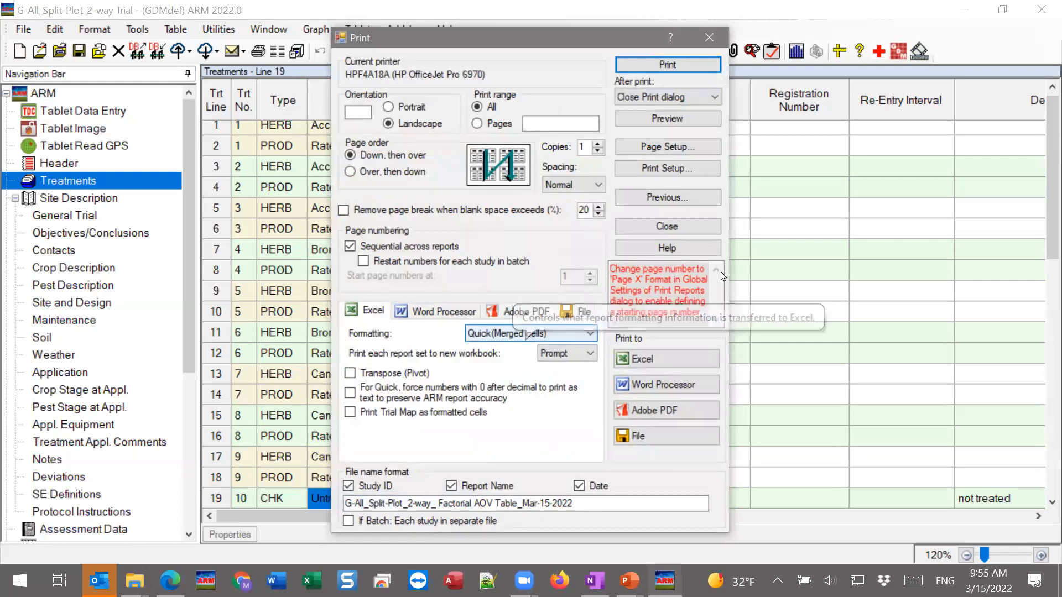
pyautogui.click(659, 201)
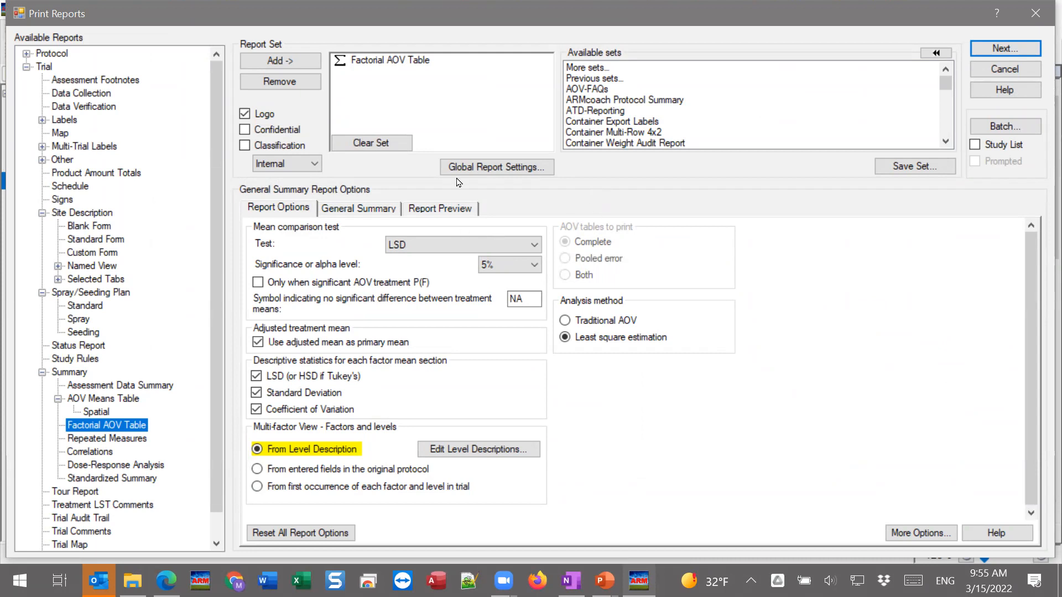
pyautogui.click(372, 142)
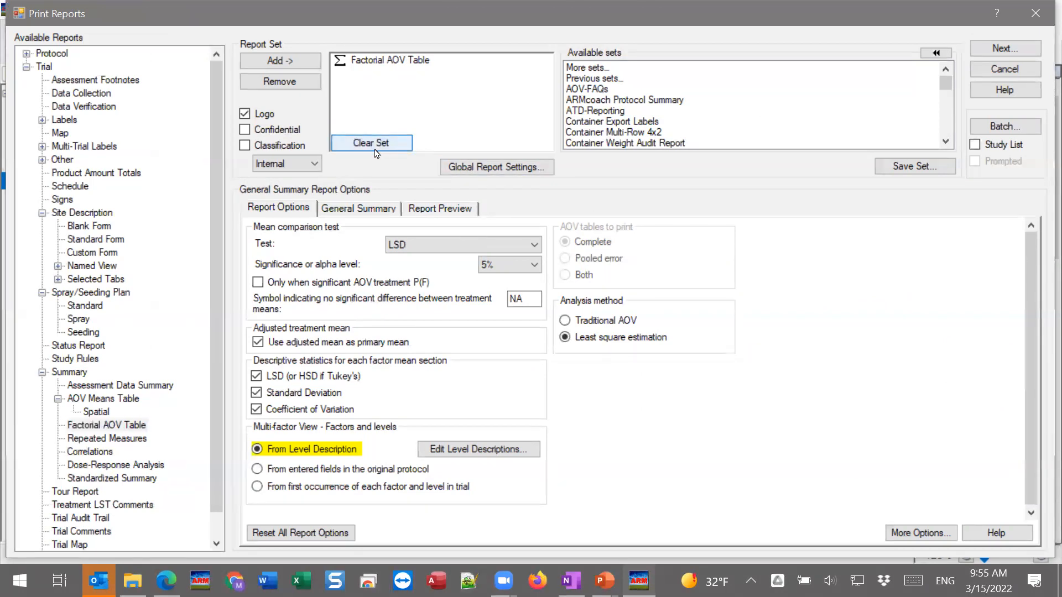
pyautogui.click(125, 399)
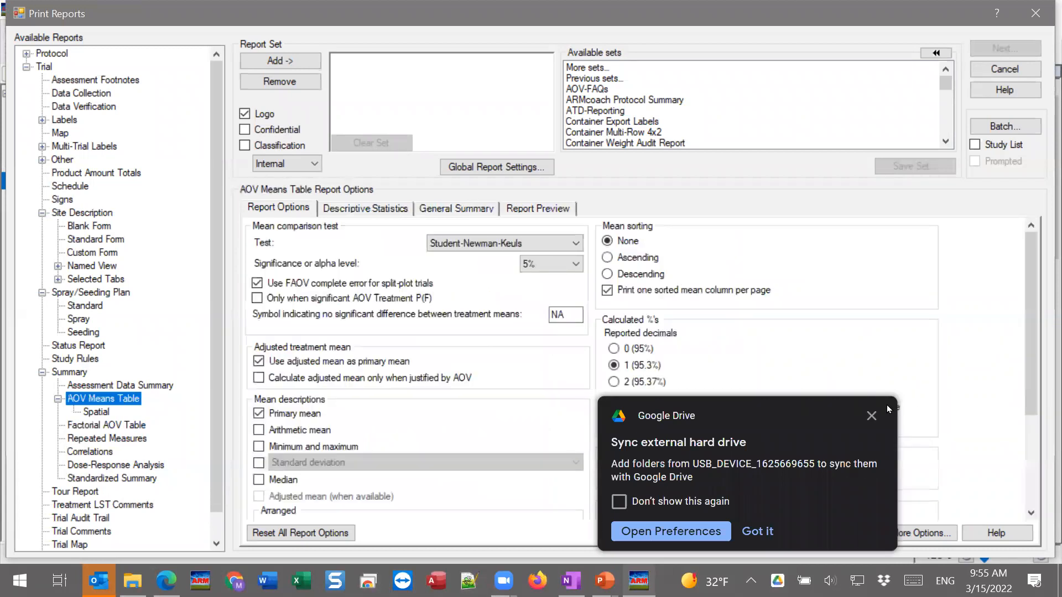
pyautogui.click(872, 416)
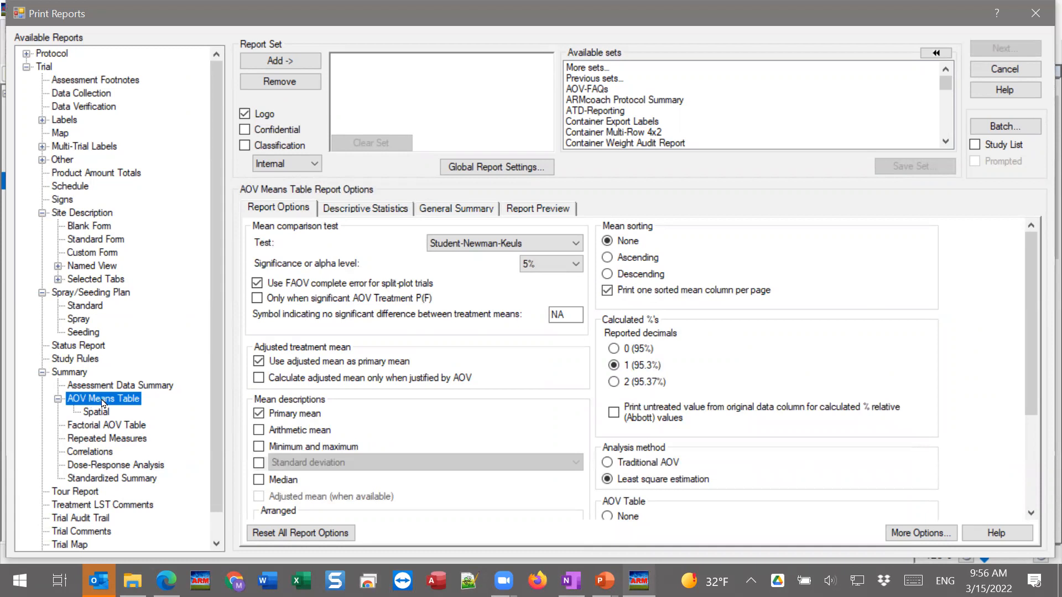
pyautogui.doubleClick(103, 399)
pyautogui.click(375, 67)
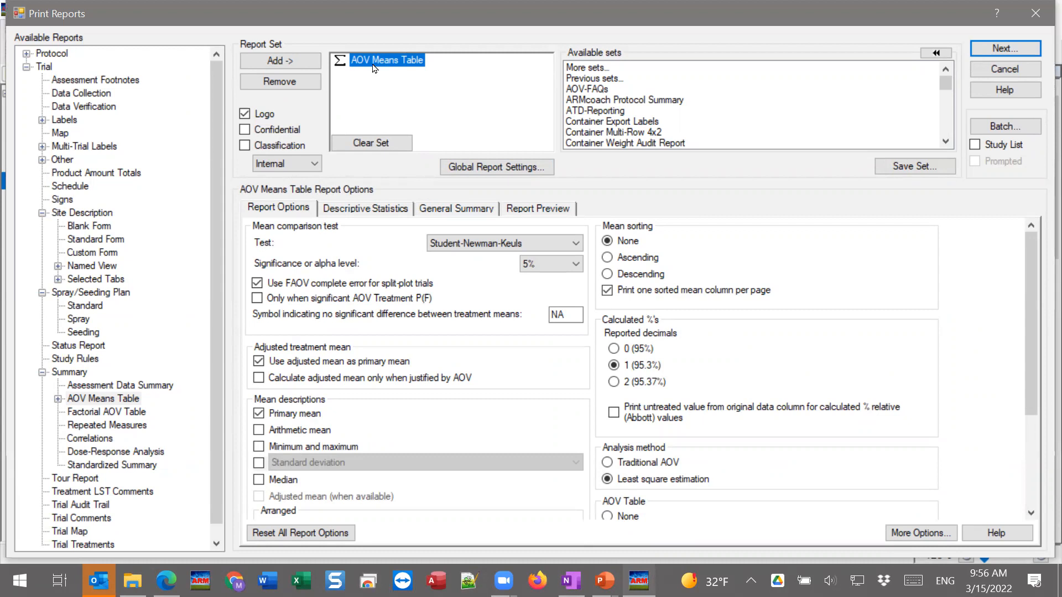
# Examine the treatment means, untreated check and descriptive statistics in the AOV Means Table options preview at 150% zoom
pyautogui.click(527, 209)
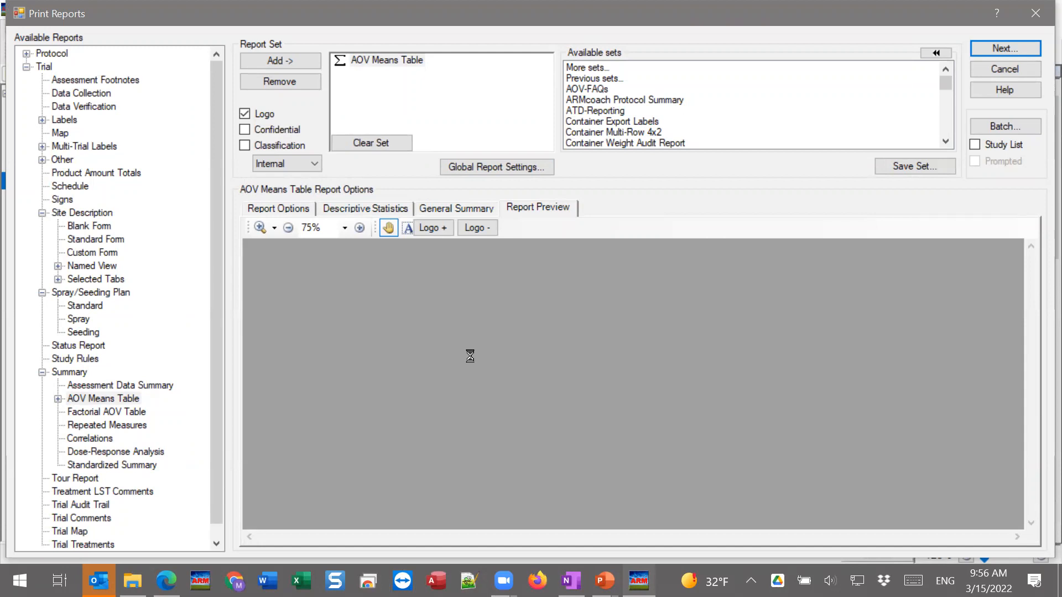
pyautogui.click(360, 228)
pyautogui.click(360, 228)
pyautogui.click(359, 228)
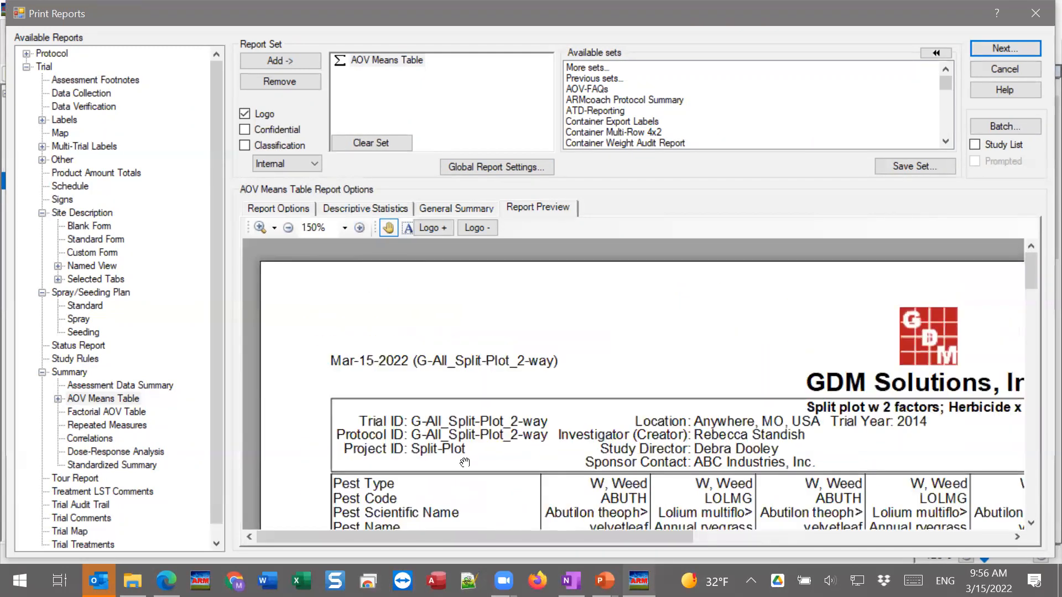
pyautogui.scroll(-5, 465, 459)
pyautogui.moveTo(486, 368); pyautogui.dragTo(482, 379)
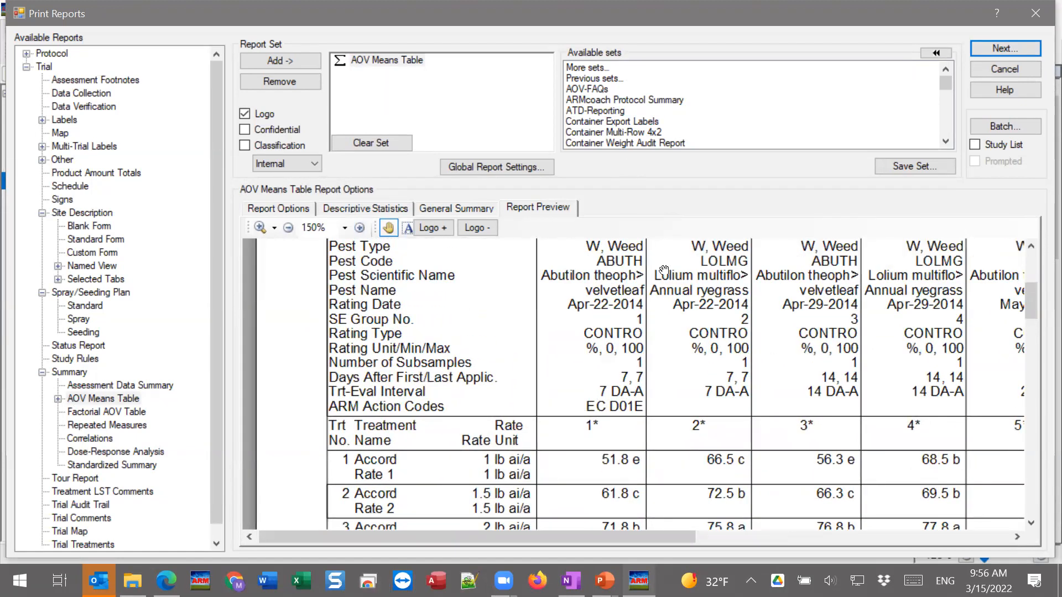
pyautogui.moveTo(563, 444); pyautogui.dragTo(586, 247)
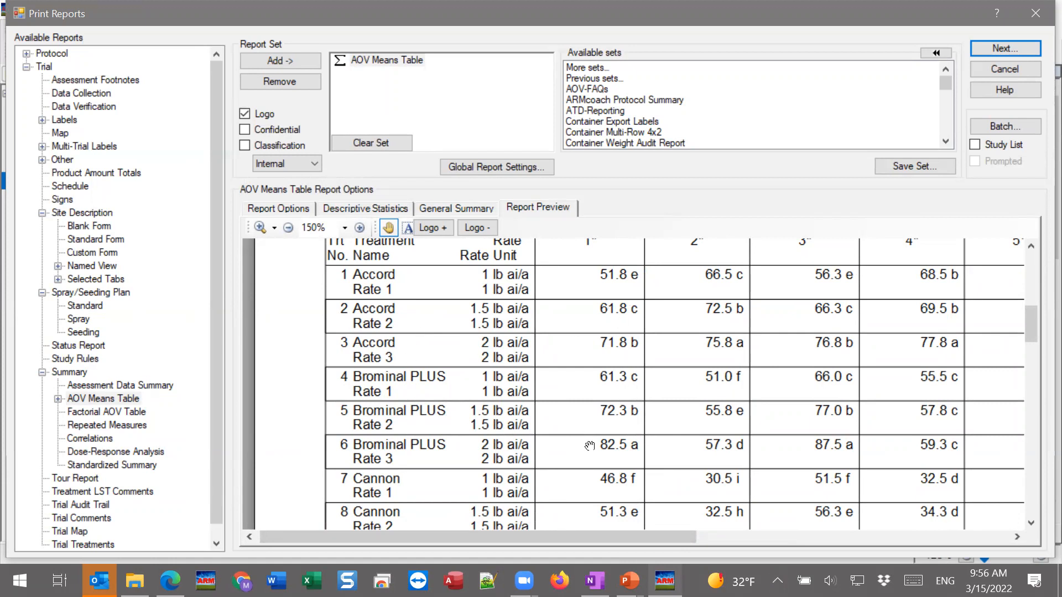
pyautogui.scroll(-6, 618, 326)
pyautogui.scroll(-8, 562, 354)
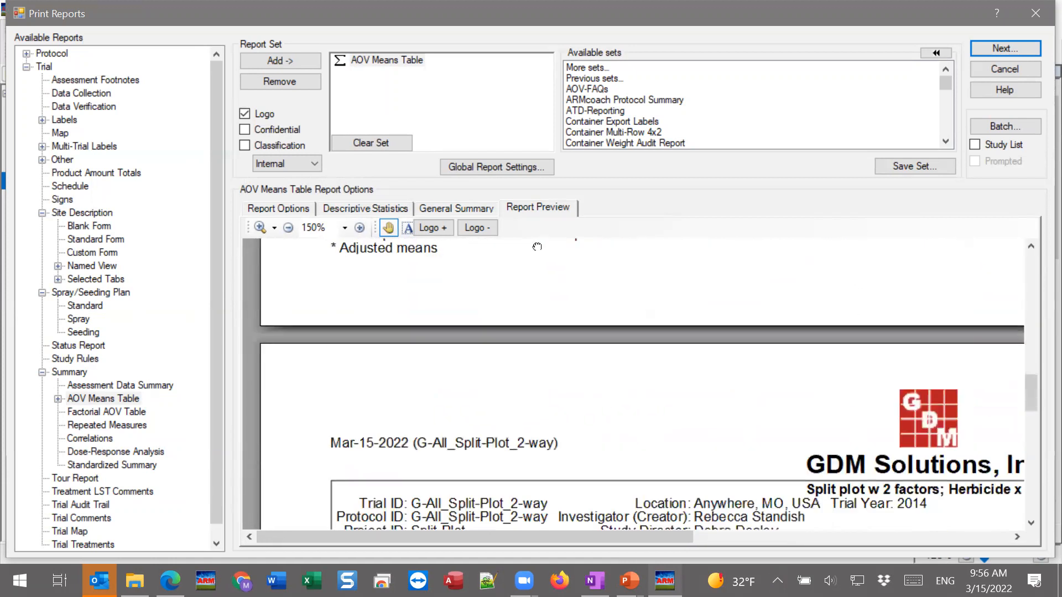
pyautogui.moveTo(487, 466); pyautogui.dragTo(546, 403)
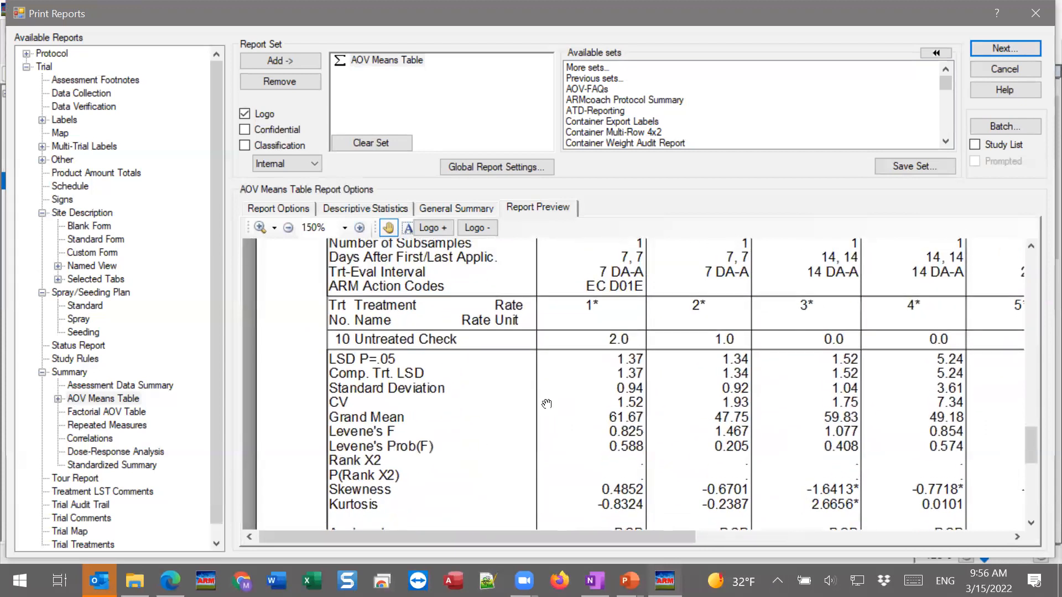
pyautogui.moveTo(439, 341); pyautogui.dragTo(523, 412)
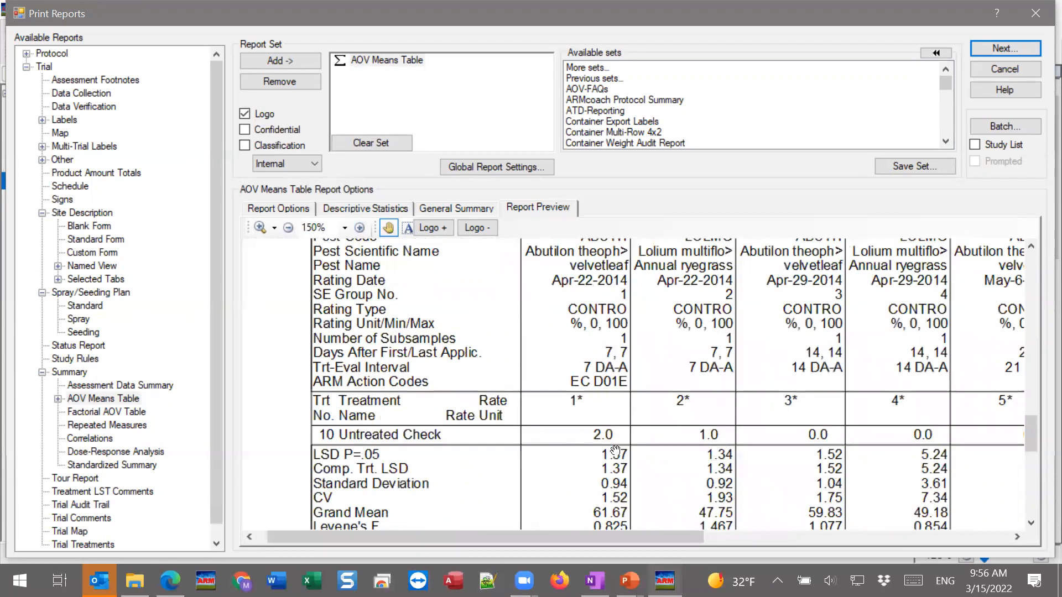
pyautogui.scroll(3, 811, 347)
# Generate the AOV Means Table print preview with header lines 2, 12, 18, 19, 22, 25, 51 and 55, accepting the report messages
pyautogui.click(994, 45)
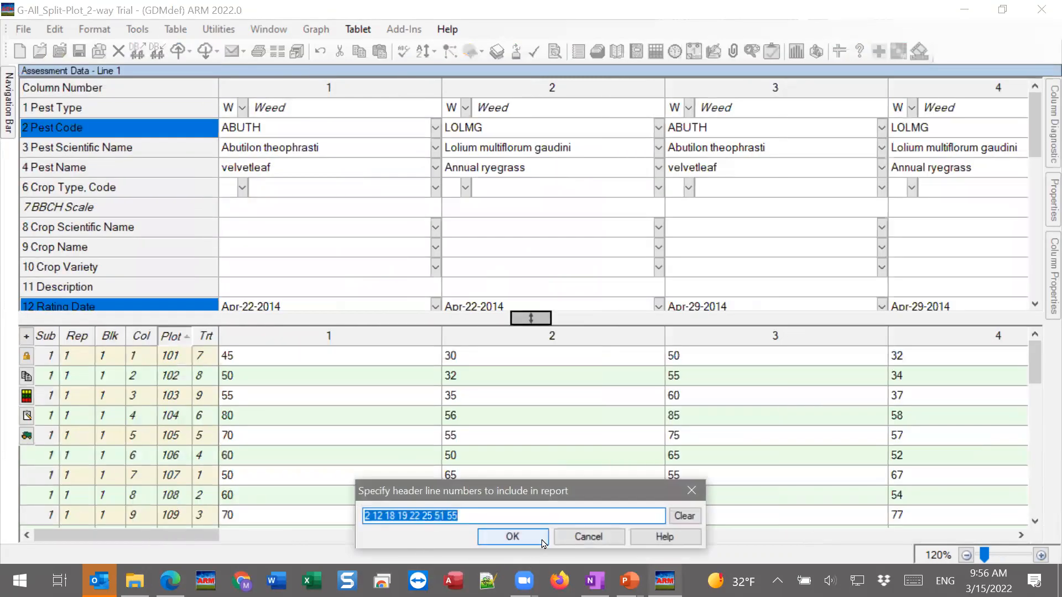
pyautogui.click(541, 541)
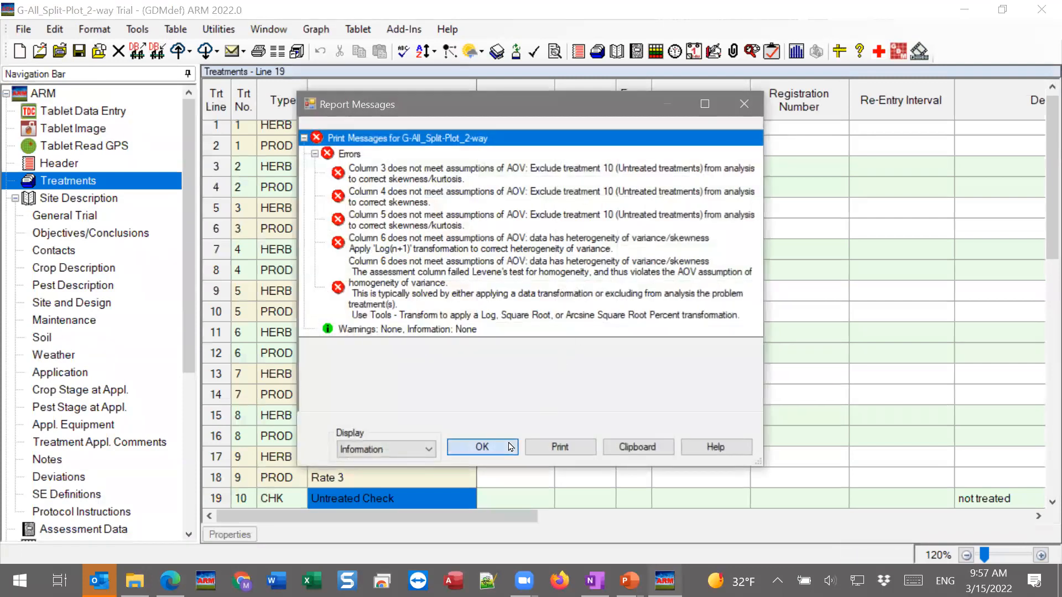
pyautogui.click(483, 447)
pyautogui.click(711, 119)
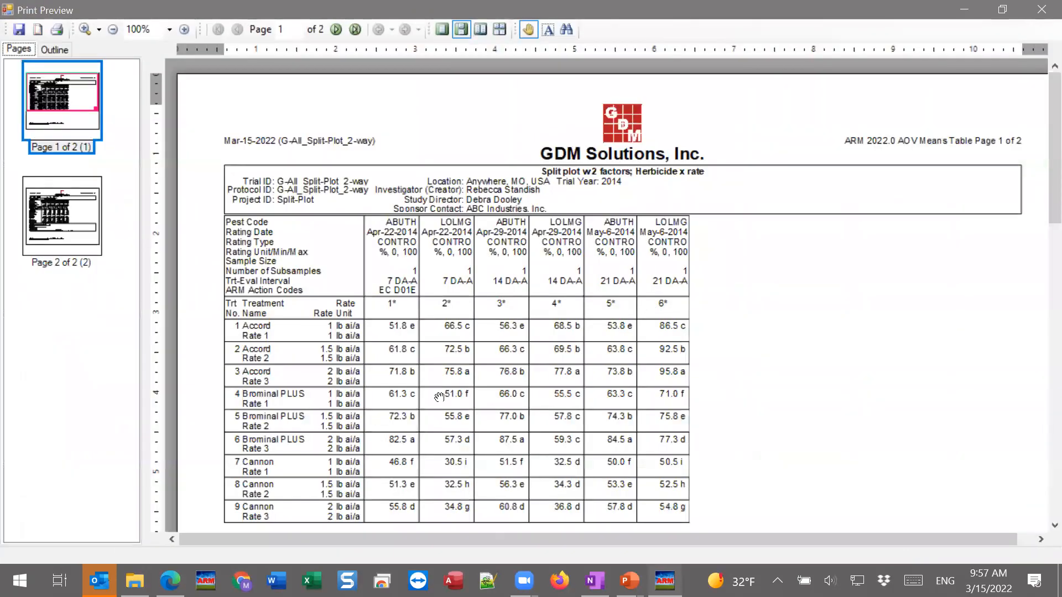
# Look over the treatment means table on the first page of the landscape AOV Means Table preview
pyautogui.moveTo(441, 395); pyautogui.dragTo(459, 220)
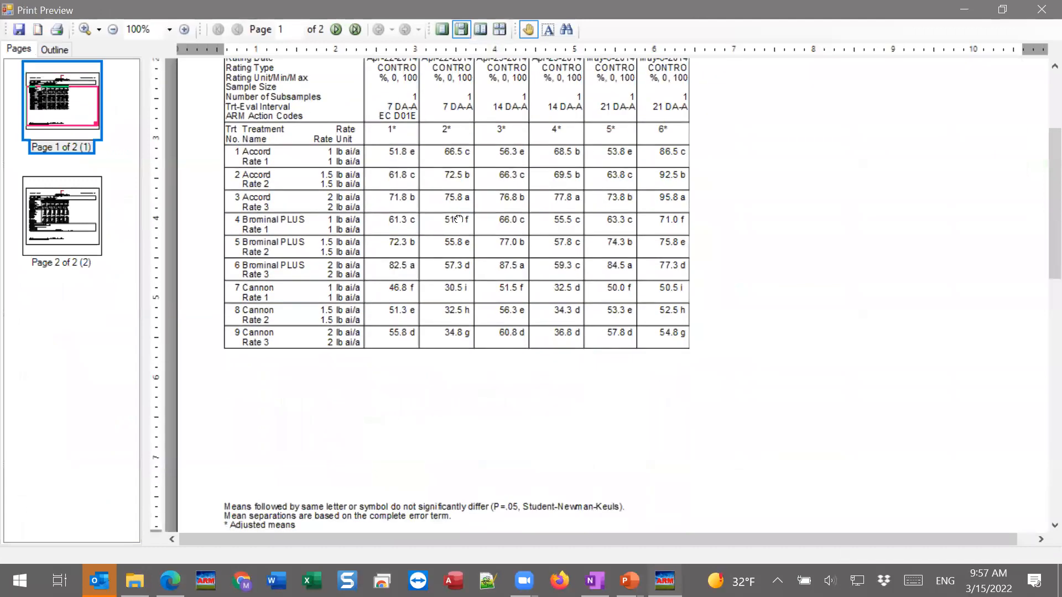
pyautogui.scroll(3, 414, 480)
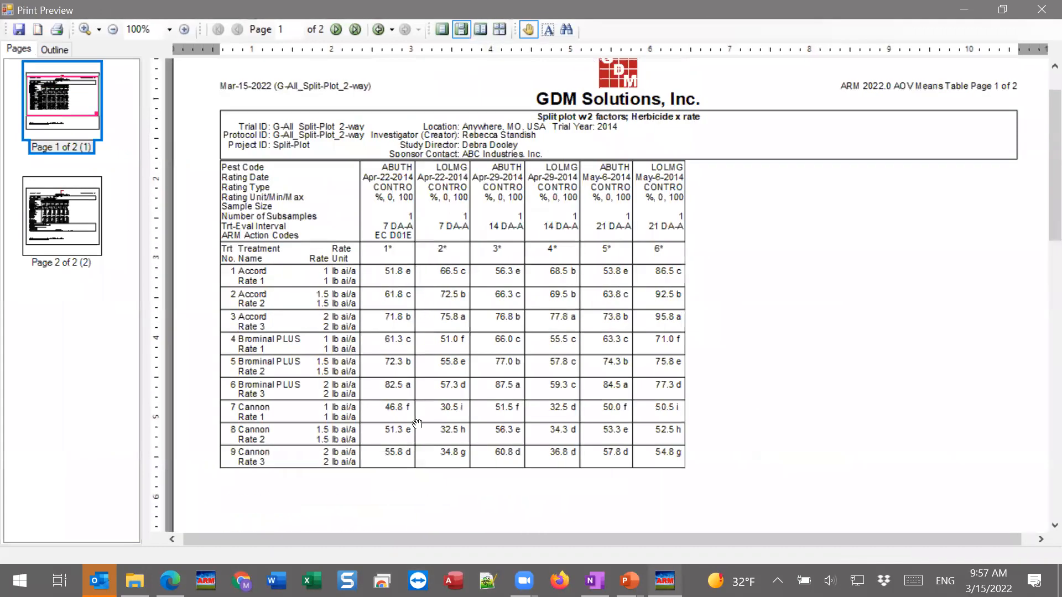
pyautogui.scroll(-8, 436, 237)
pyautogui.scroll(8, 431, 237)
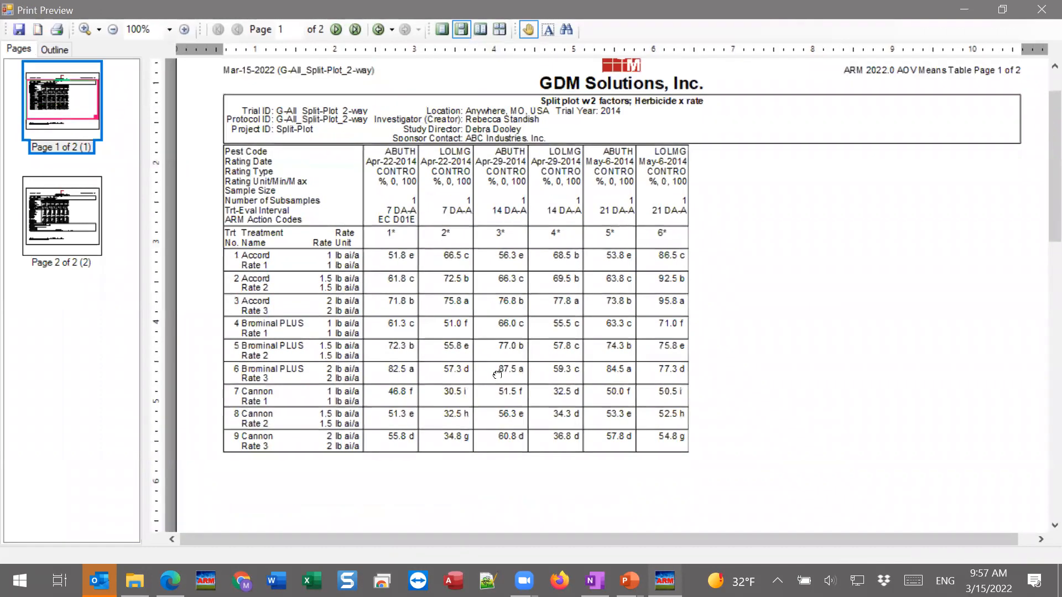
pyautogui.scroll(2, 498, 374)
# Close the landscape preview, set the report orientation to portrait and generate the preview again
pyautogui.click(1041, 10)
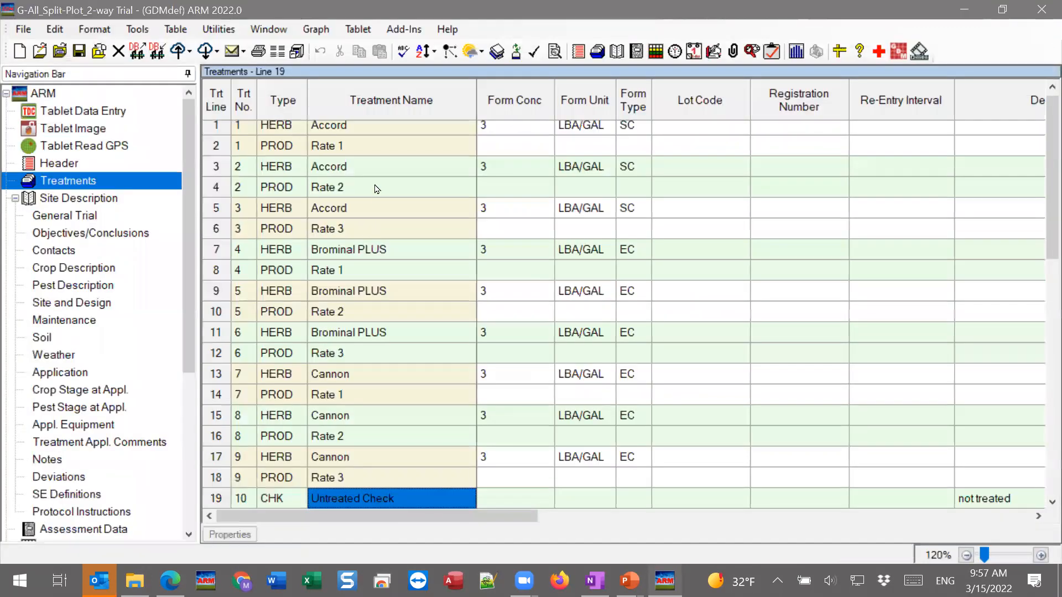
pyautogui.click(408, 111)
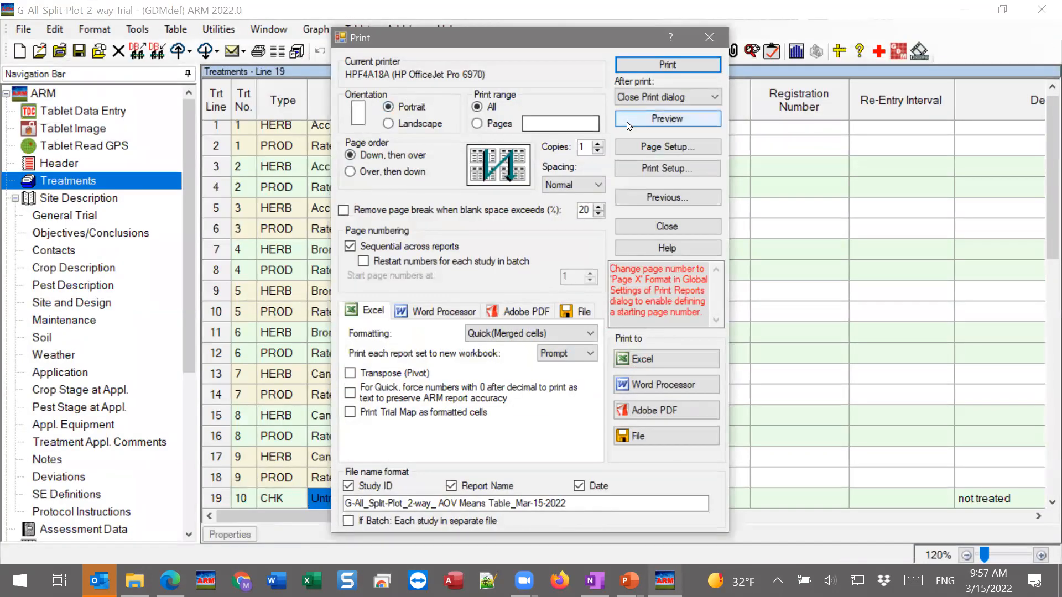
pyautogui.click(667, 119)
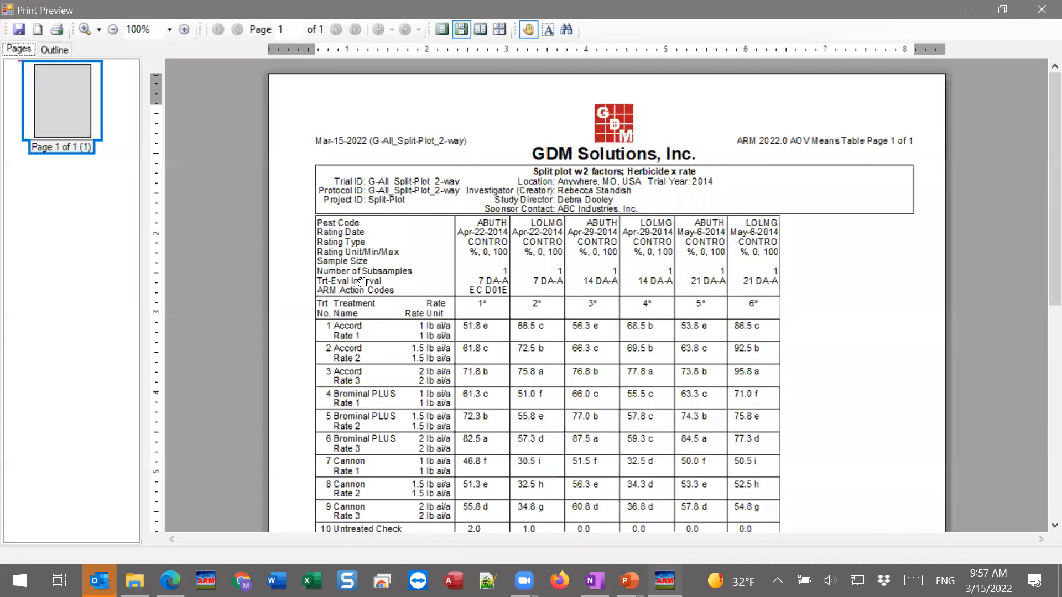
# Examine the treatment means with their comparison letters and the statistics below them in the portrait report at 150% zoom
pyautogui.moveTo(408, 328); pyautogui.dragTo(411, 223)
pyautogui.click(185, 29)
pyautogui.click(184, 29)
pyautogui.moveTo(359, 262); pyautogui.dragTo(364, 296)
pyautogui.scroll(-1, 368, 259)
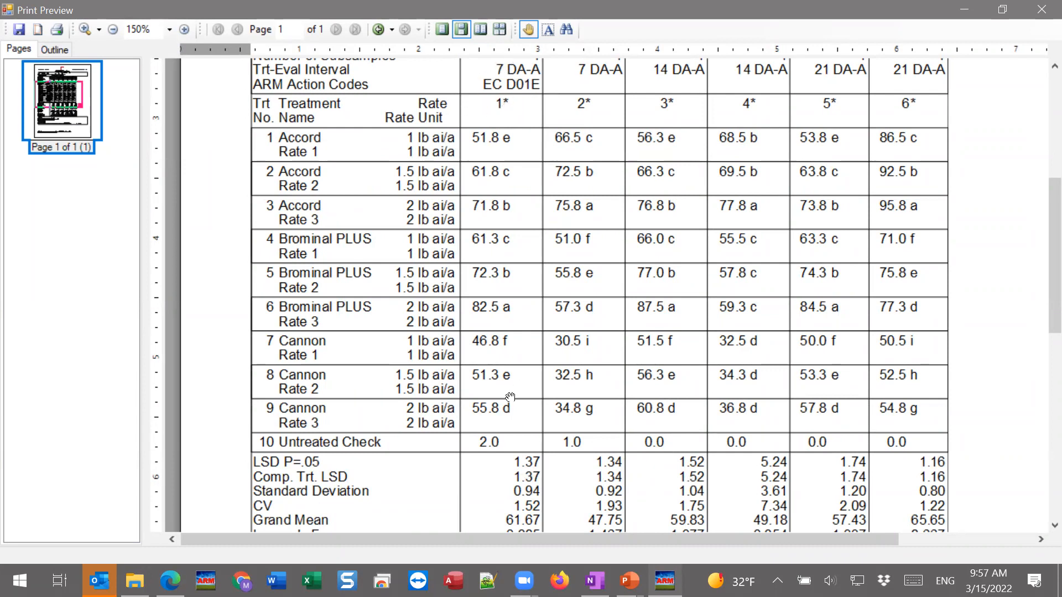
pyautogui.moveTo(515, 405); pyautogui.dragTo(522, 376)
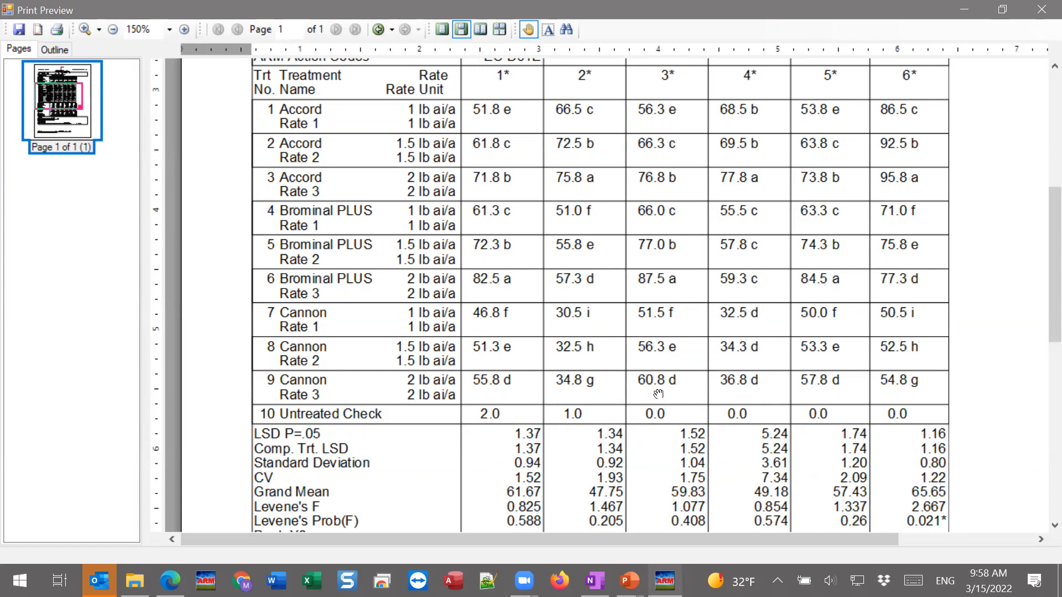
# Switch to the Split-plot.pptx presentation in PowerPoint
pyautogui.click(629, 581)
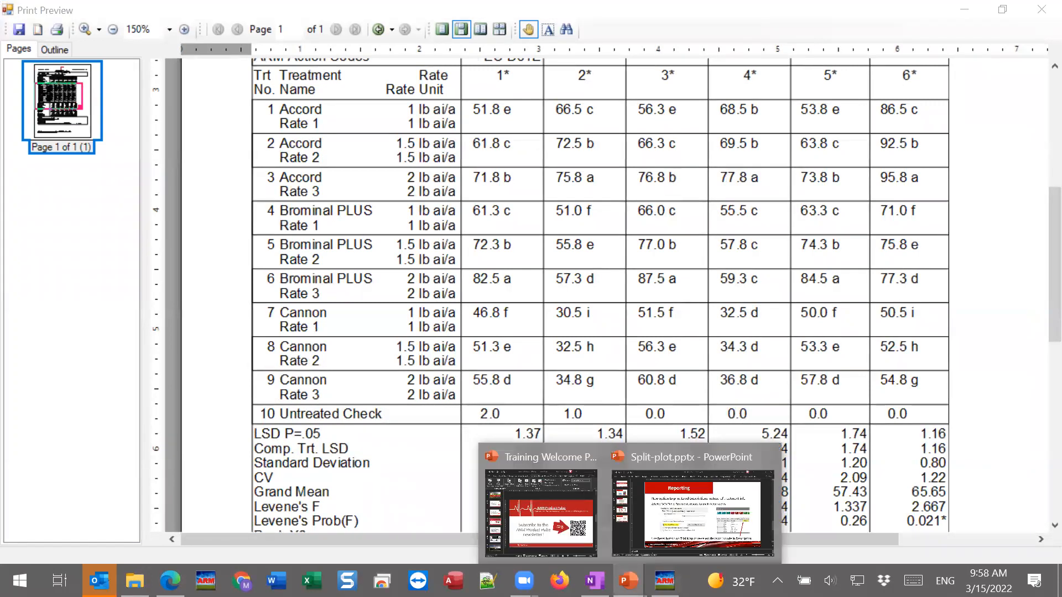
pyautogui.click(680, 490)
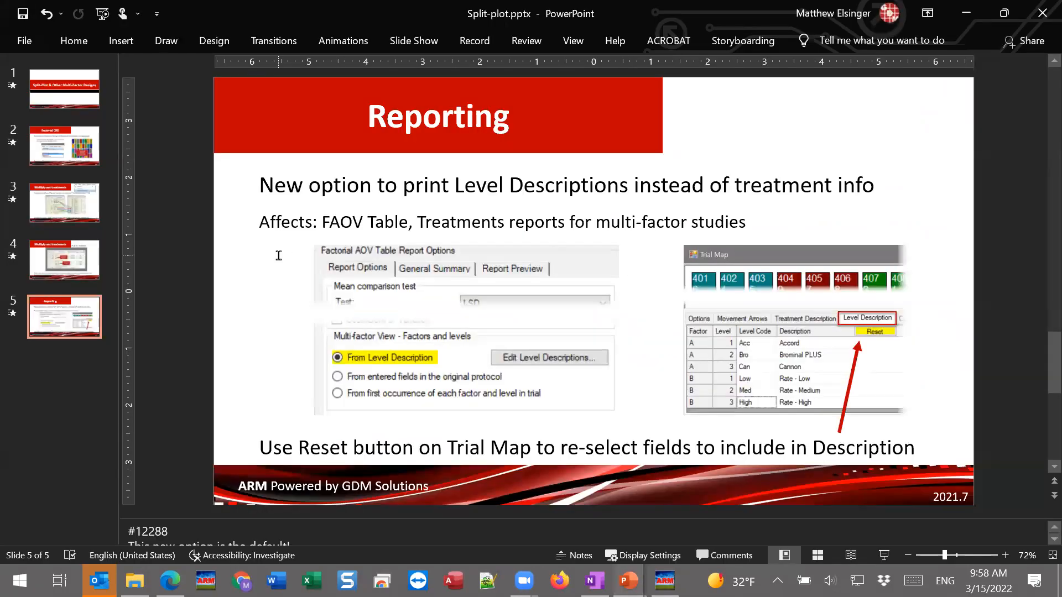
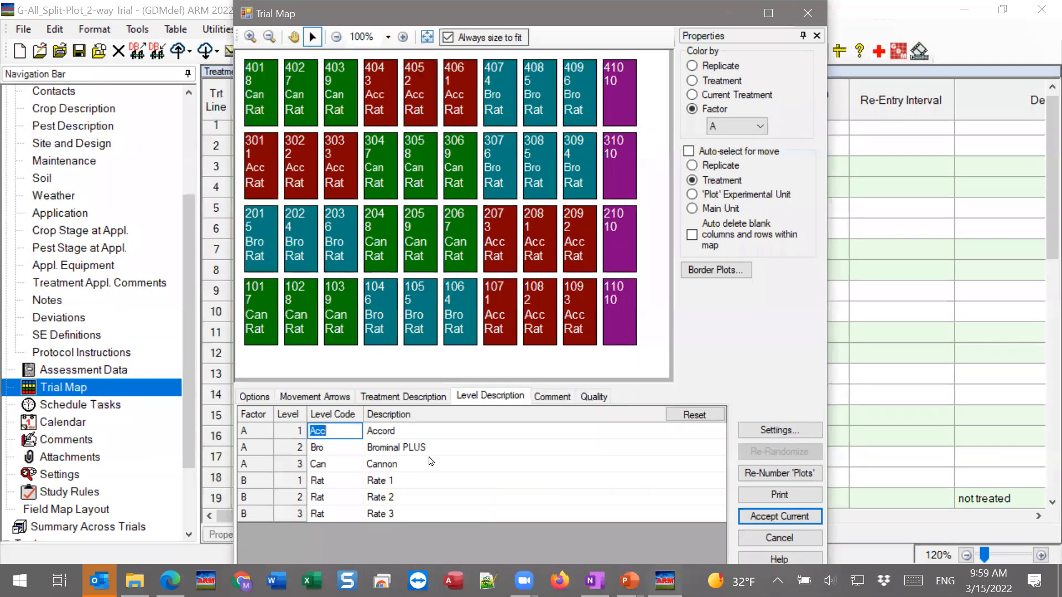
# Cancel the Trial Map, look over the treatment rates, and open the report options for the Factorial AOV Table
pyautogui.click(777, 545)
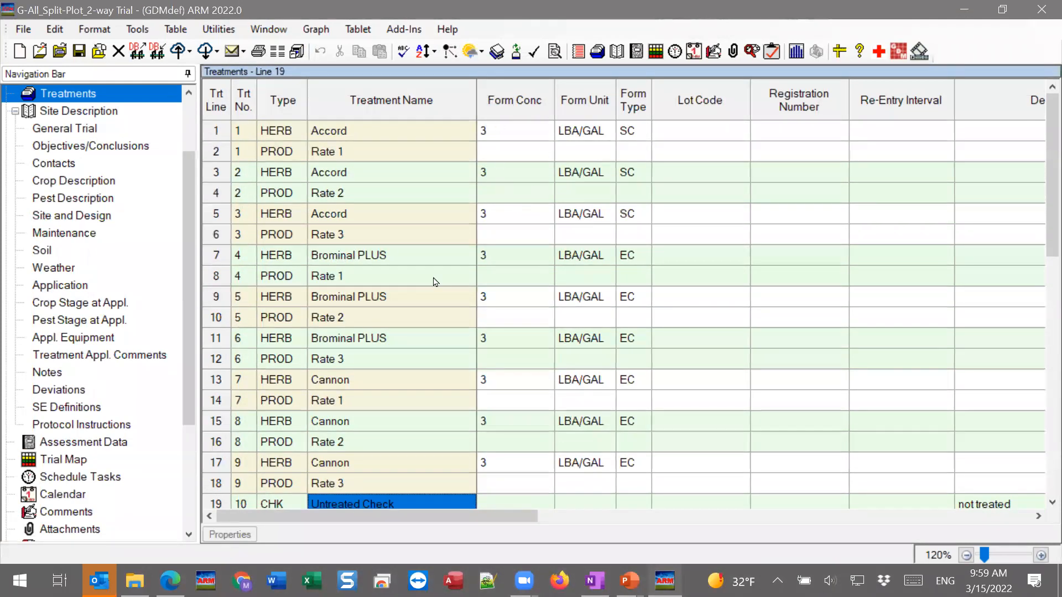
pyautogui.moveTo(418, 525); pyautogui.dragTo(570, 525)
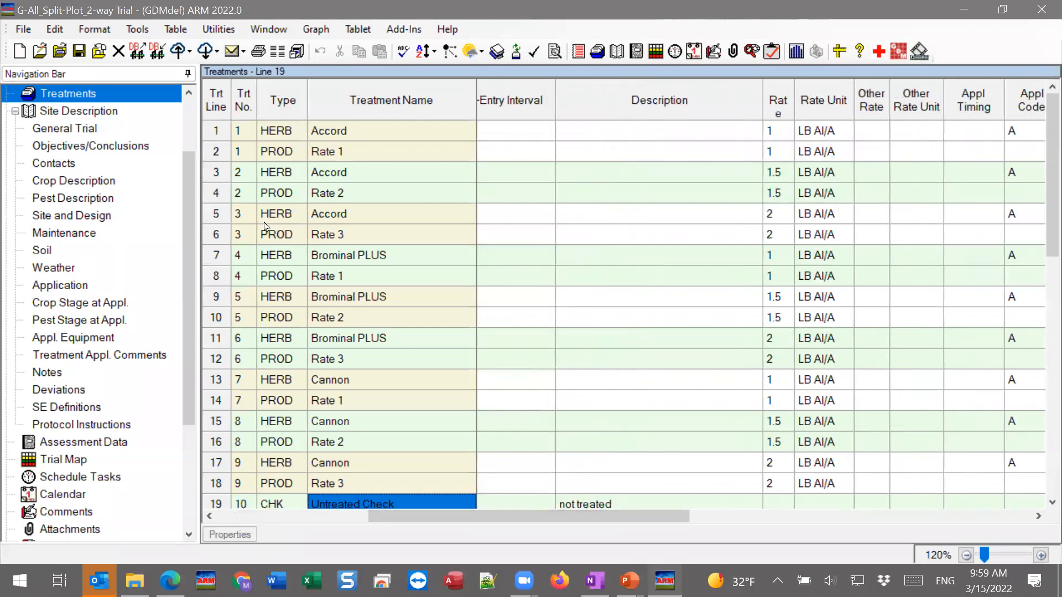
pyautogui.click(259, 62)
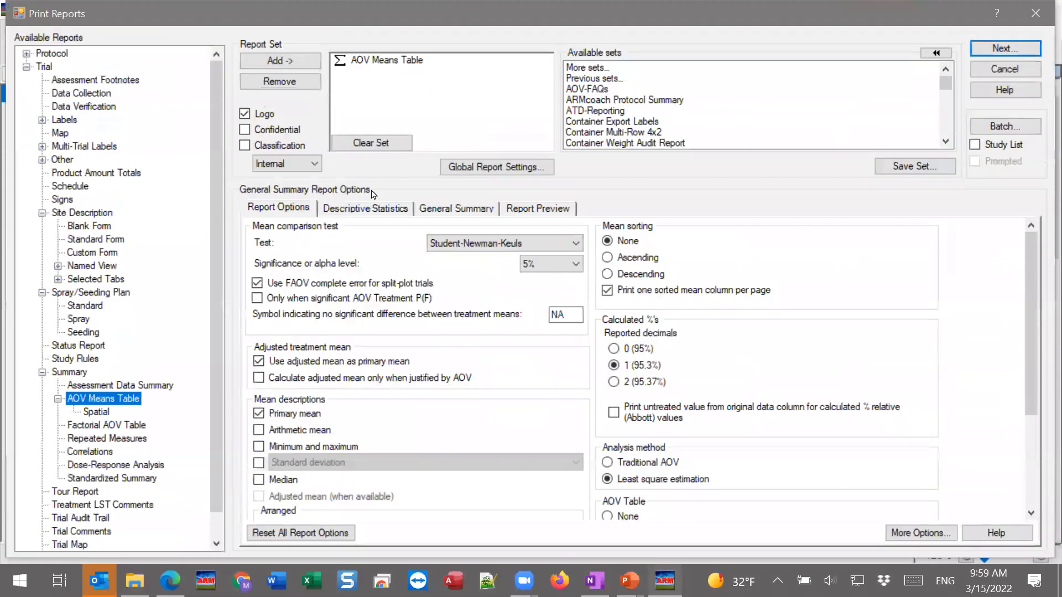
pyautogui.click(370, 142)
pyautogui.doubleClick(129, 426)
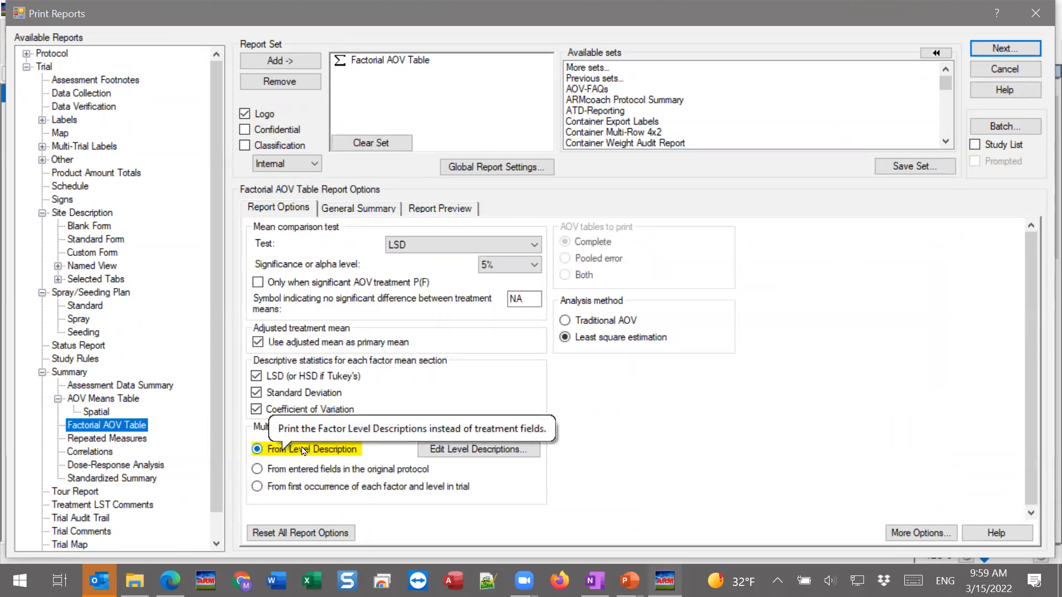
# Preview the Factorial AOV Table and examine how the herbicide and rate means are labelled from the level descriptions
pyautogui.click(444, 212)
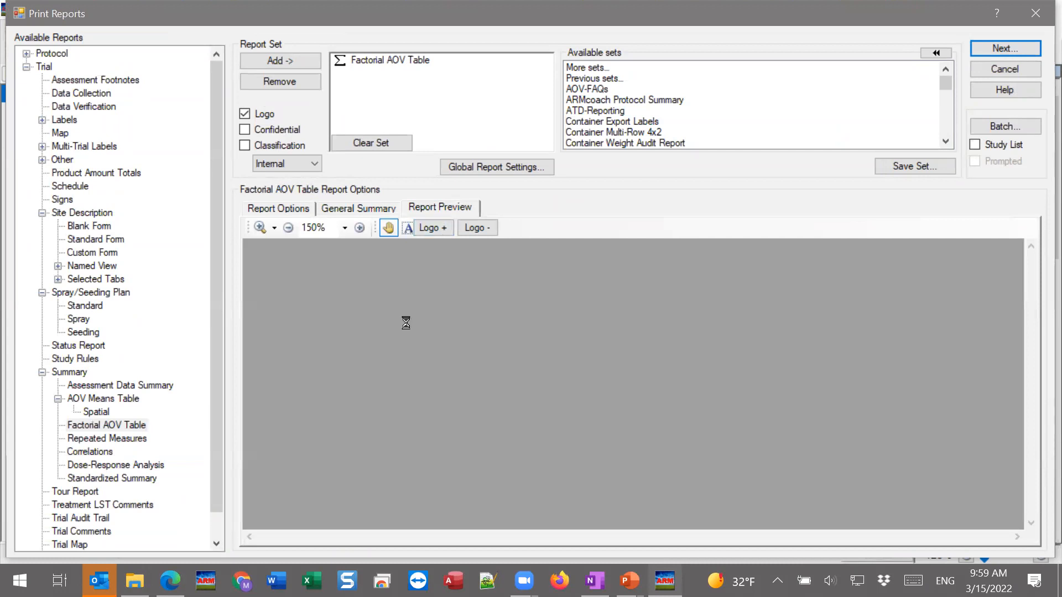
pyautogui.scroll(-10, 376, 421)
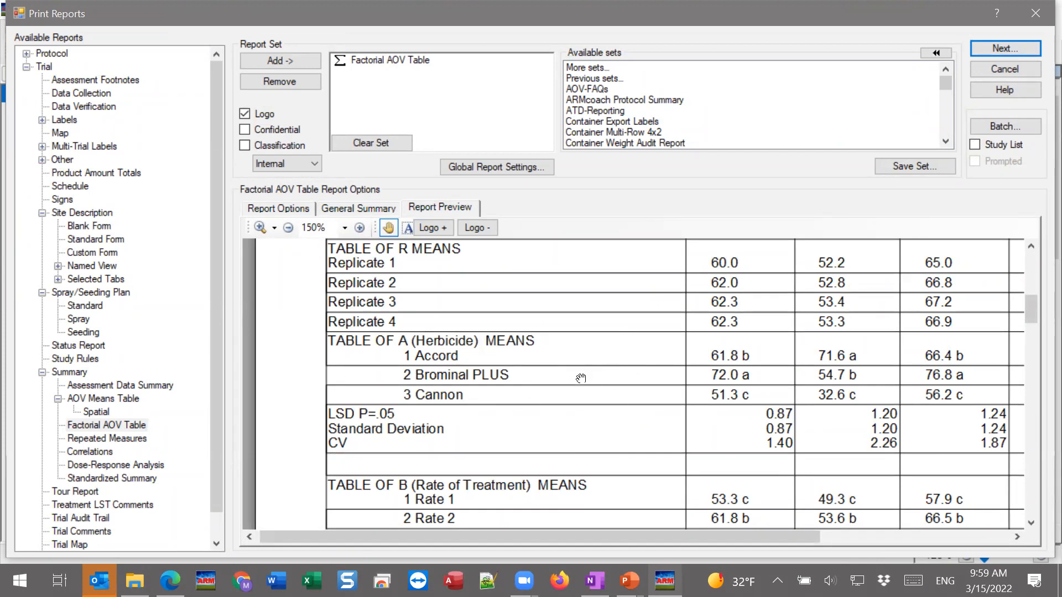
pyautogui.scroll(-3, 576, 372)
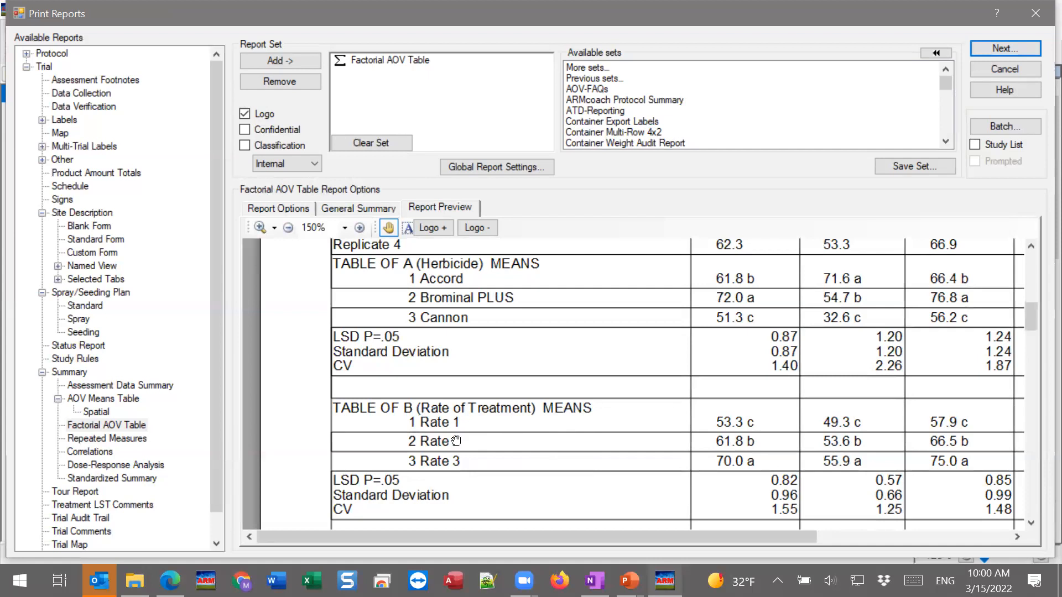
# Set the multi-factor view to From first occurrence of each factor and level in trial, and preview the factor and interaction means tables
pyautogui.click(276, 208)
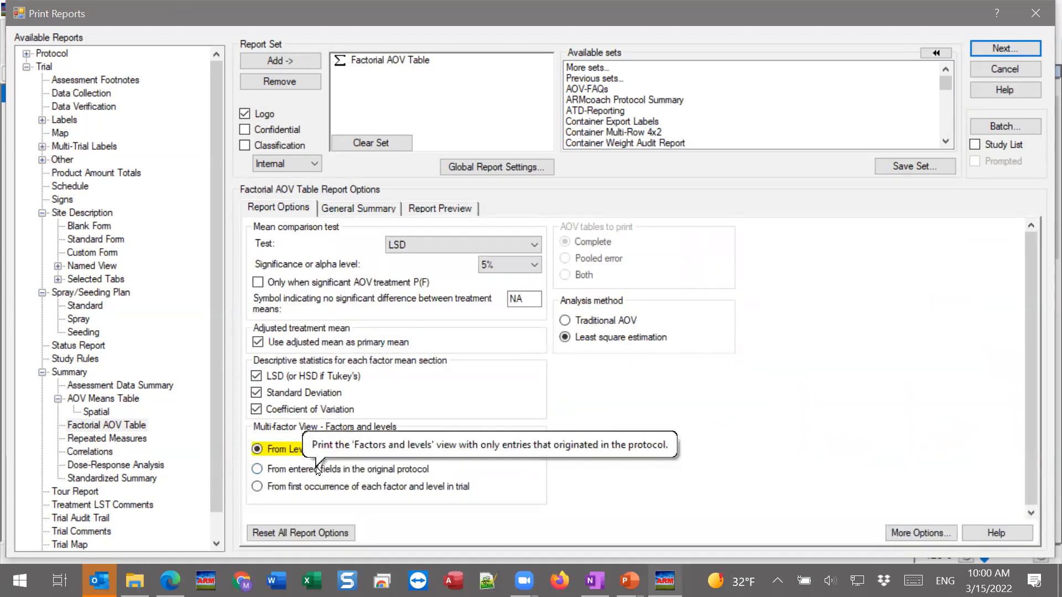
pyautogui.click(257, 487)
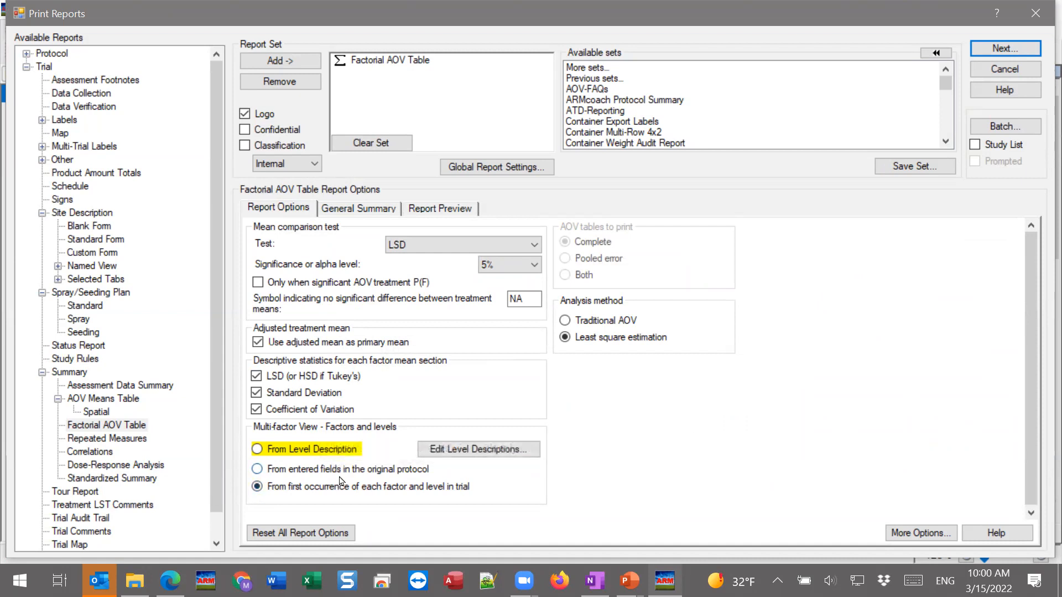
pyautogui.click(443, 207)
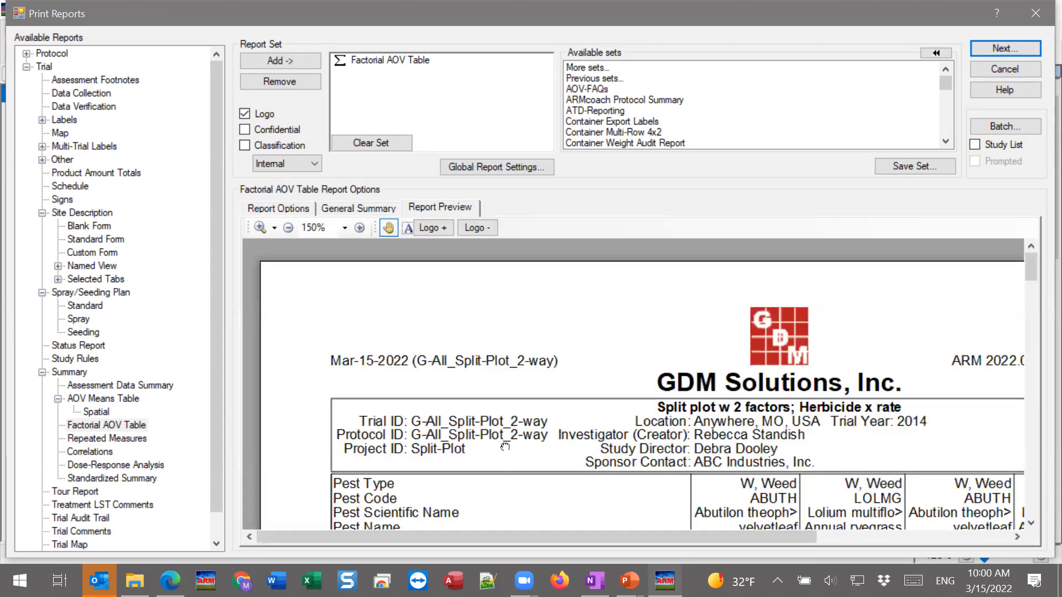
pyautogui.scroll(-7, 513, 343)
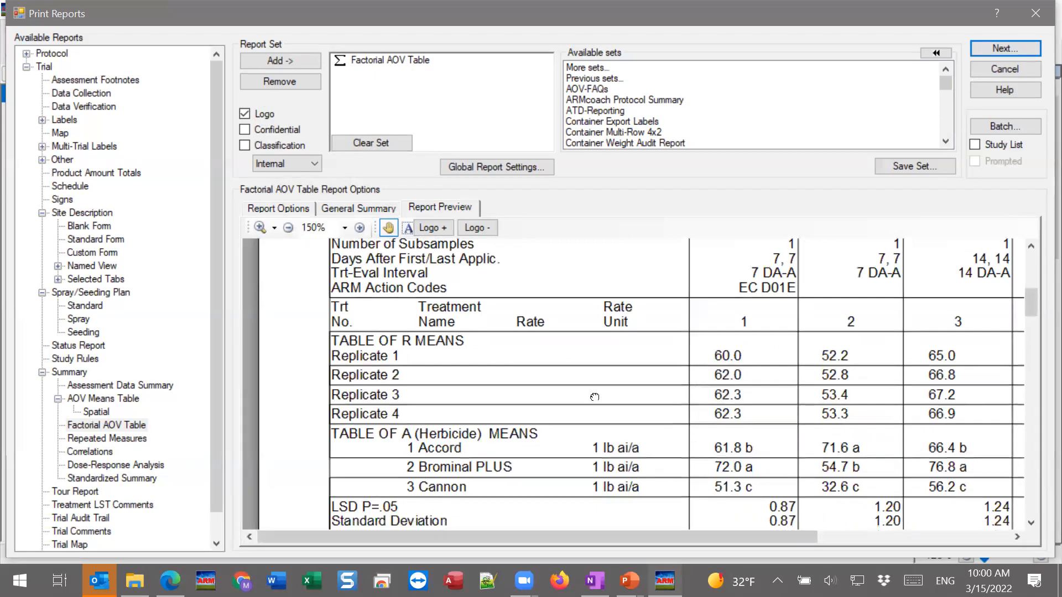
pyautogui.scroll(-5, 613, 429)
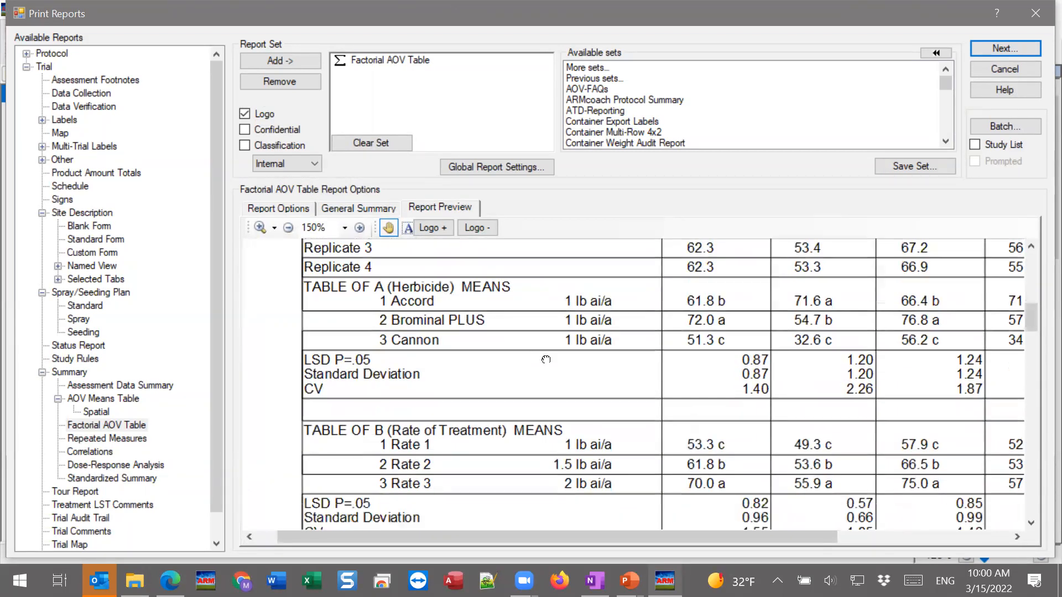
pyautogui.scroll(-5, 545, 442)
pyautogui.scroll(-5, 570, 475)
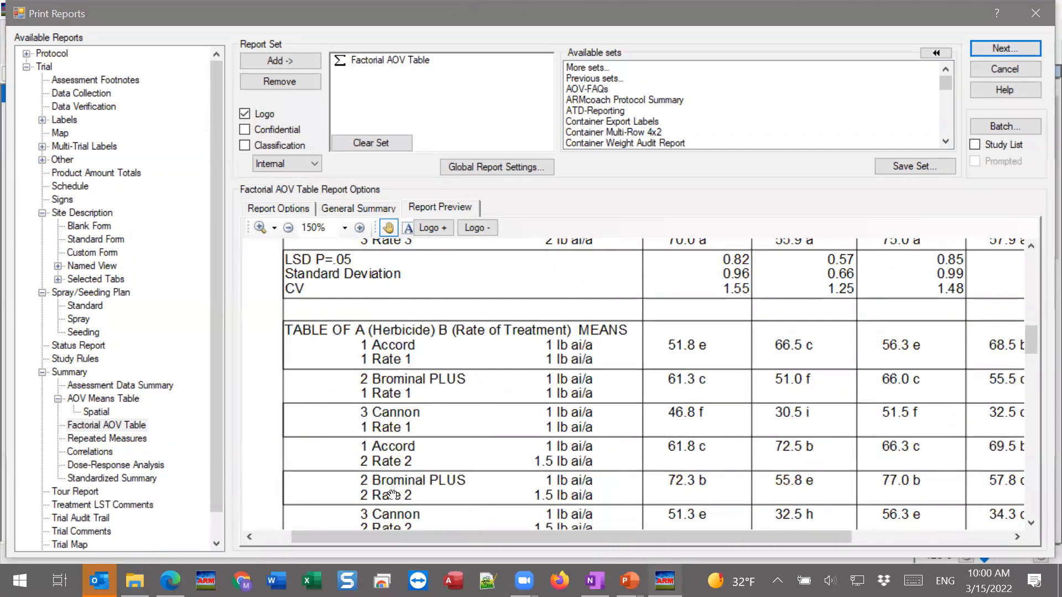
# Set the multi-factor view to From Level Description, then view the full Factorial AOV Table options dialog and close it
pyautogui.click(290, 209)
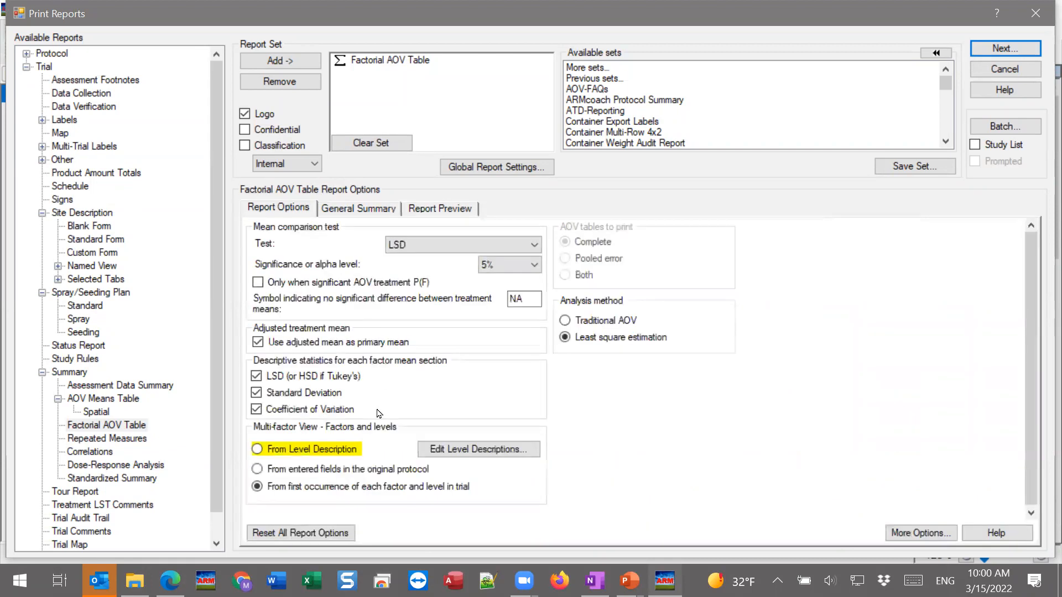
pyautogui.click(275, 450)
pyautogui.moveTo(371, 282)
pyautogui.click(921, 534)
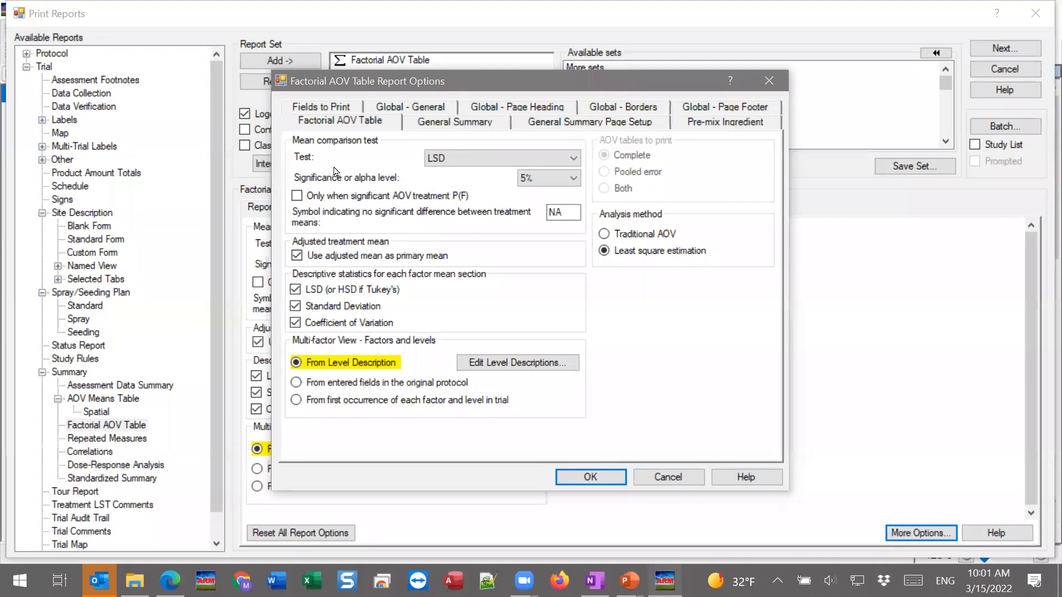
pyautogui.moveTo(383, 231)
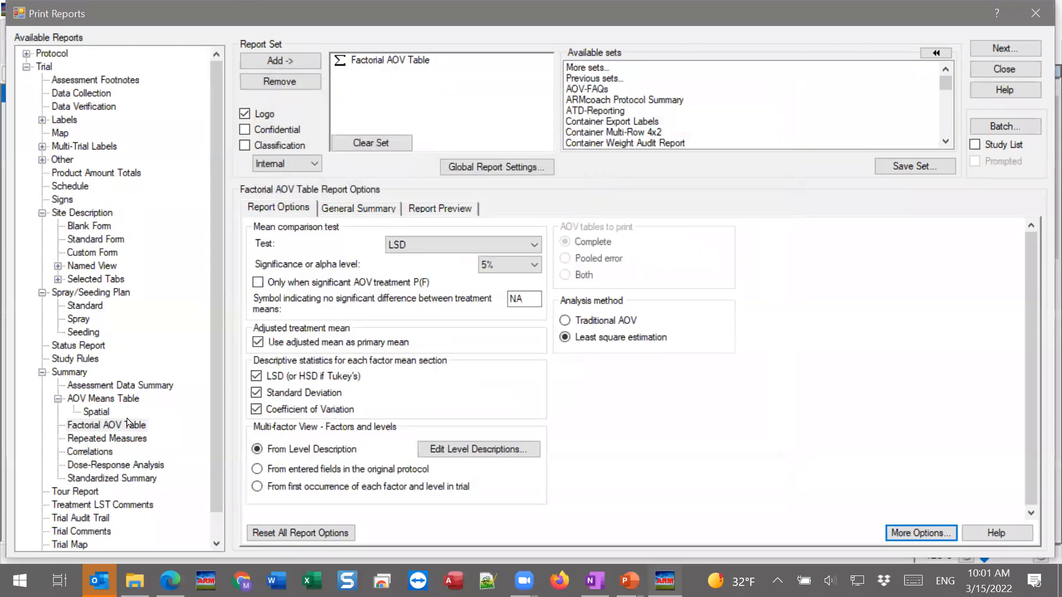
# In the AOV Means Table options, toggle Use FAOV complete error for split-plot trials off and on, and enable Only when significant AOV Treatment P(F)
pyautogui.click(119, 401)
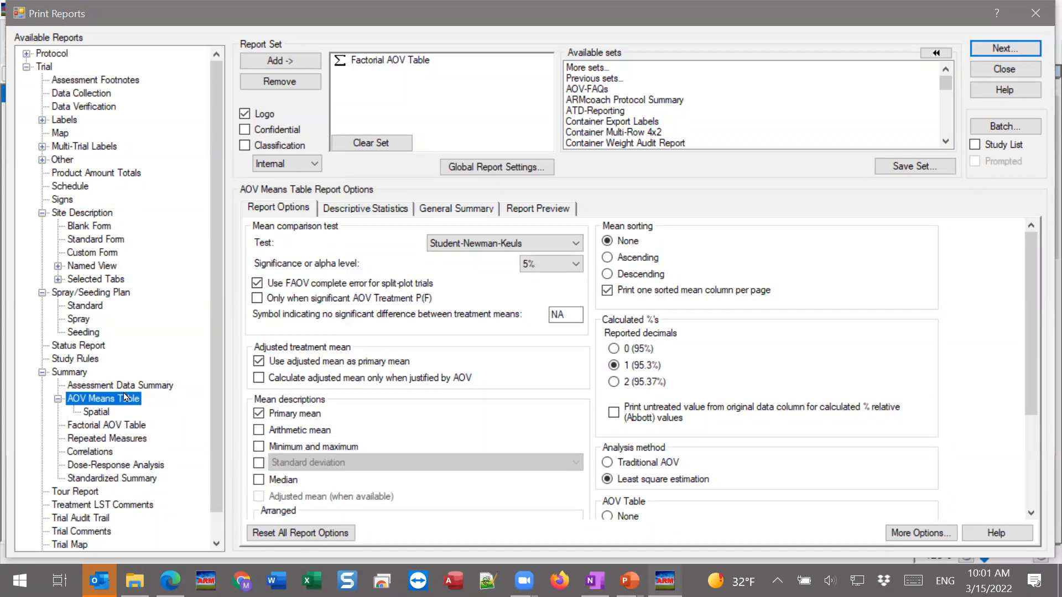
pyautogui.moveTo(301, 287)
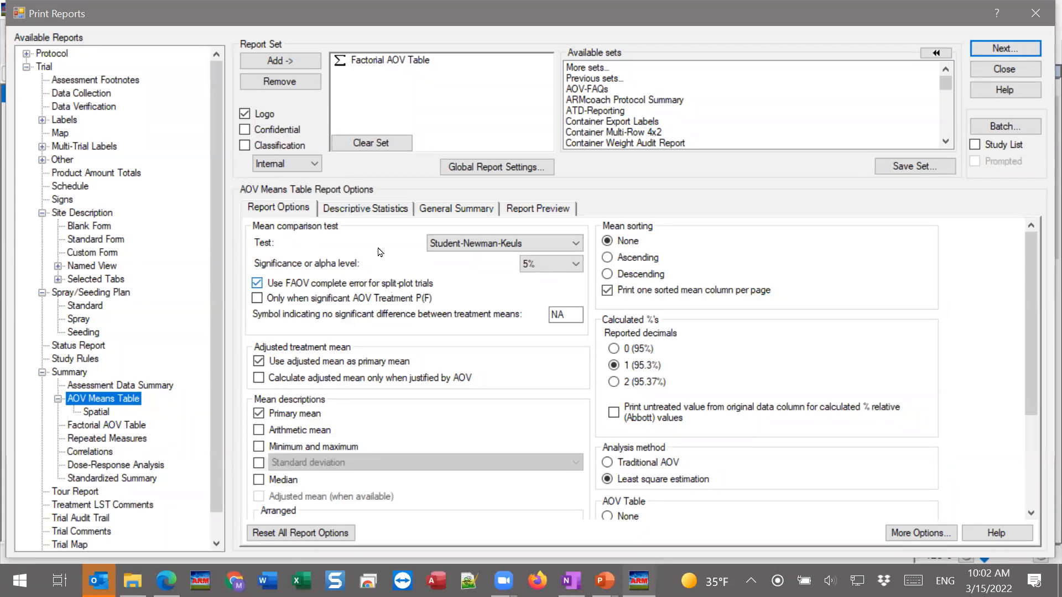
pyautogui.moveTo(376, 288)
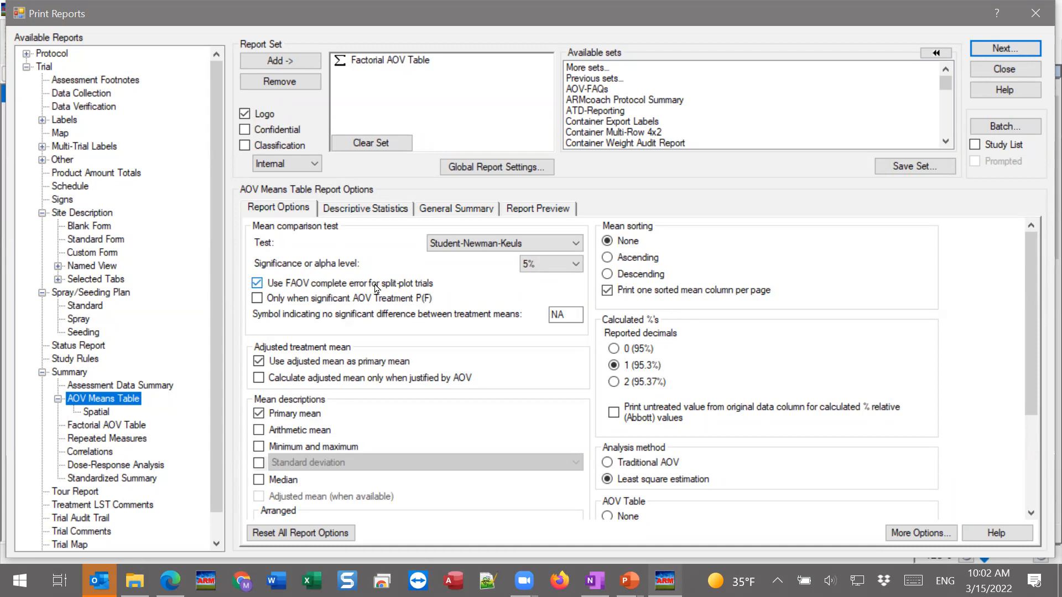
pyautogui.click(375, 288)
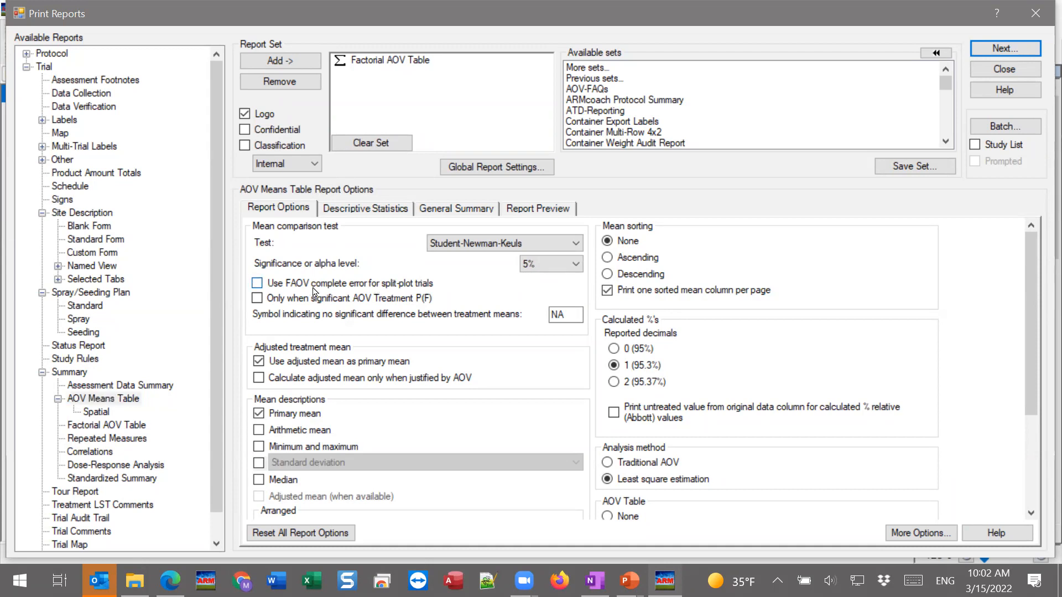
pyautogui.click(399, 284)
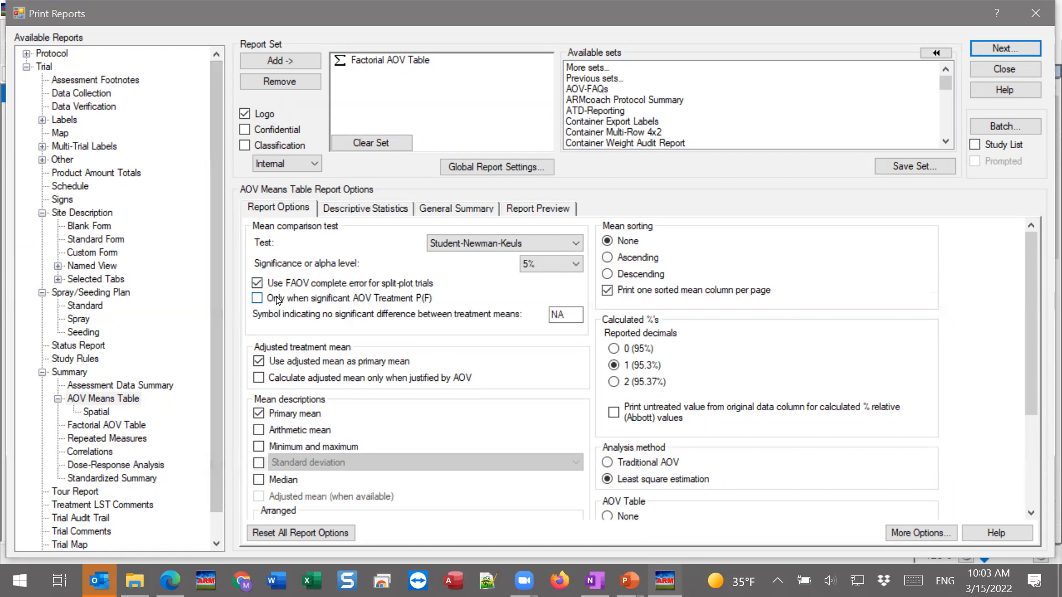
pyautogui.click(441, 302)
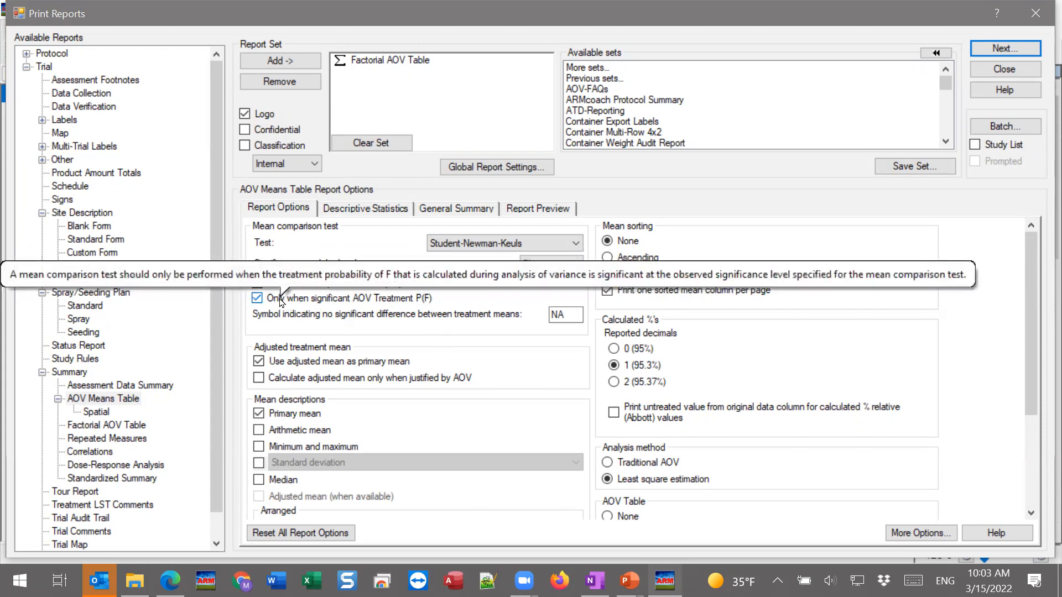
# Preview the AOV Means Table and examine the treatment means, comparison letters and the LSD and Treatment Prob(F) statistics below them
pyautogui.click(540, 210)
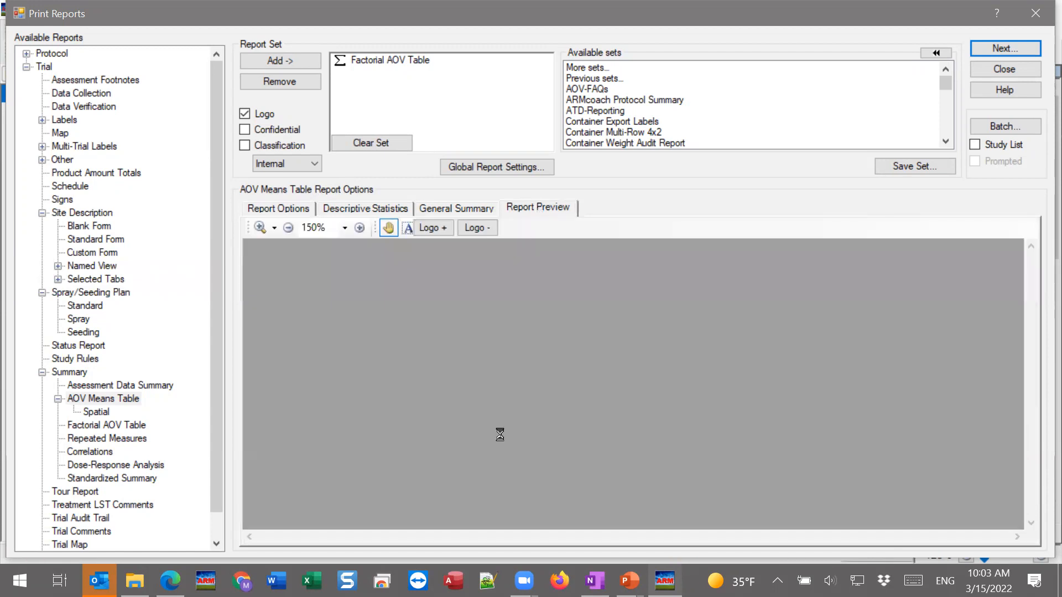
pyautogui.scroll(-3, 515, 430)
pyautogui.scroll(-3, 519, 428)
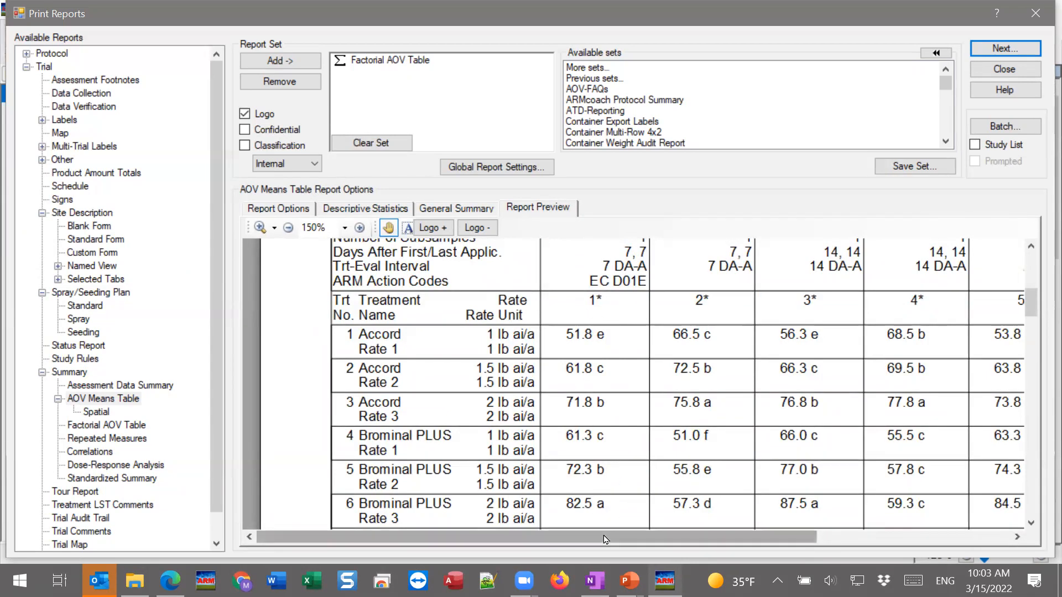
pyautogui.scroll(-6, 643, 335)
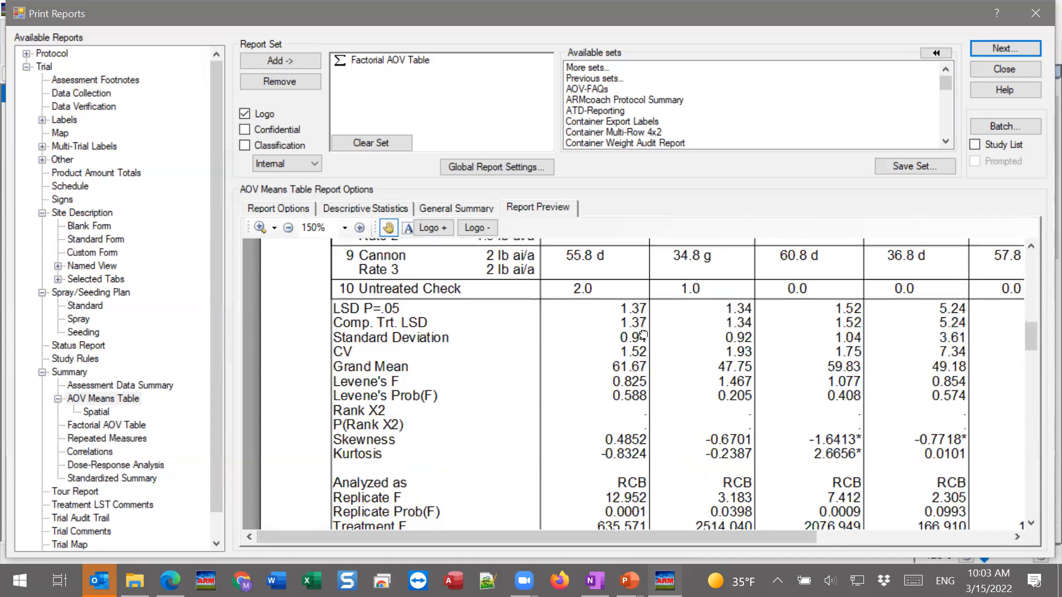
pyautogui.scroll(-2, 643, 334)
pyautogui.scroll(-1, 622, 426)
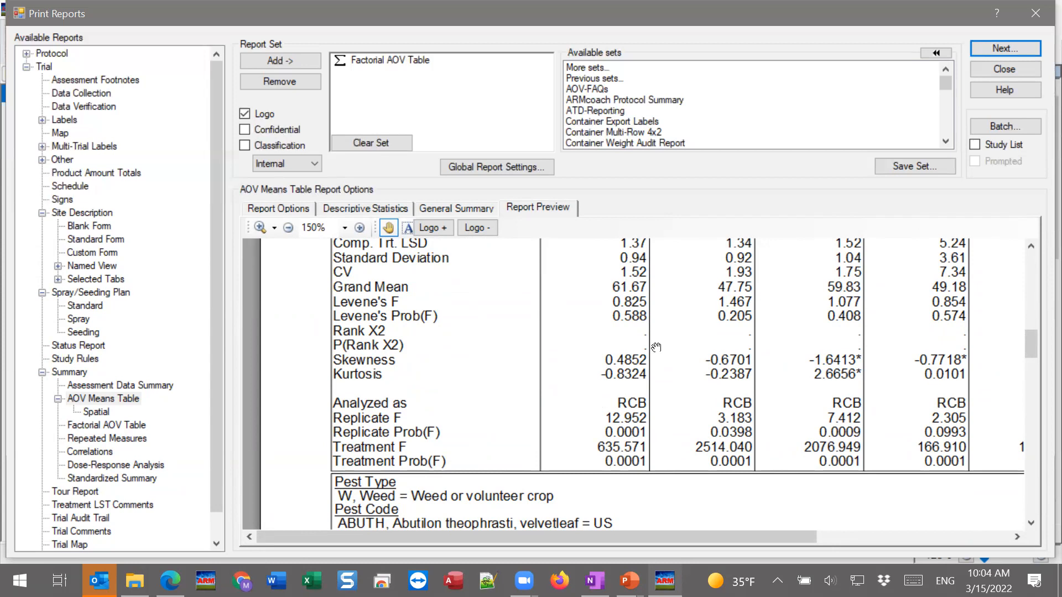
pyautogui.scroll(3, 636, 332)
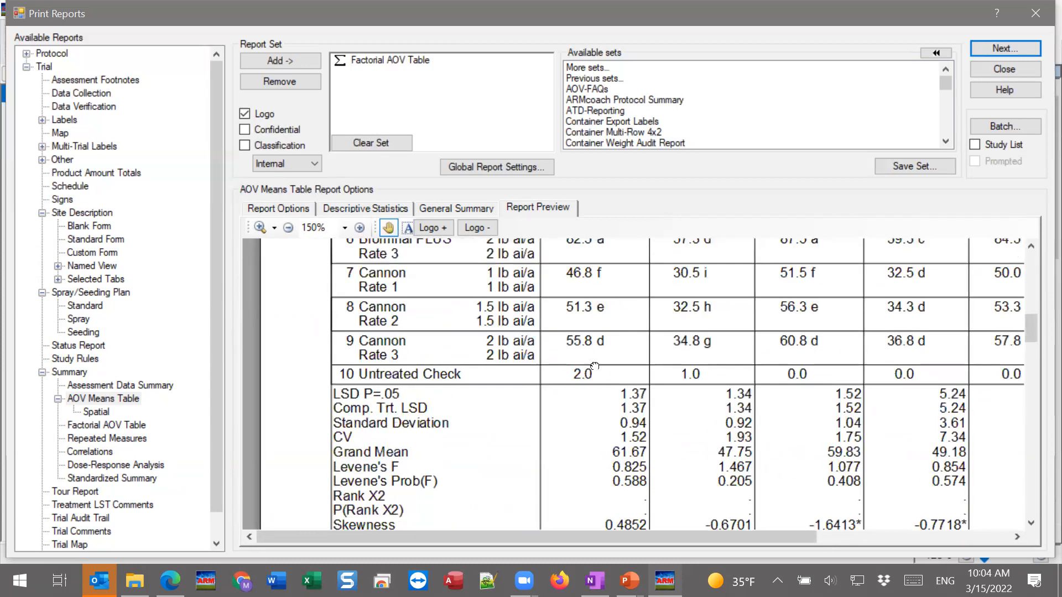
pyautogui.scroll(5, 595, 366)
# Open the Factorial AOV Table report options and read the explanation of Only when significant AOV treatment P(F)
pyautogui.click(294, 210)
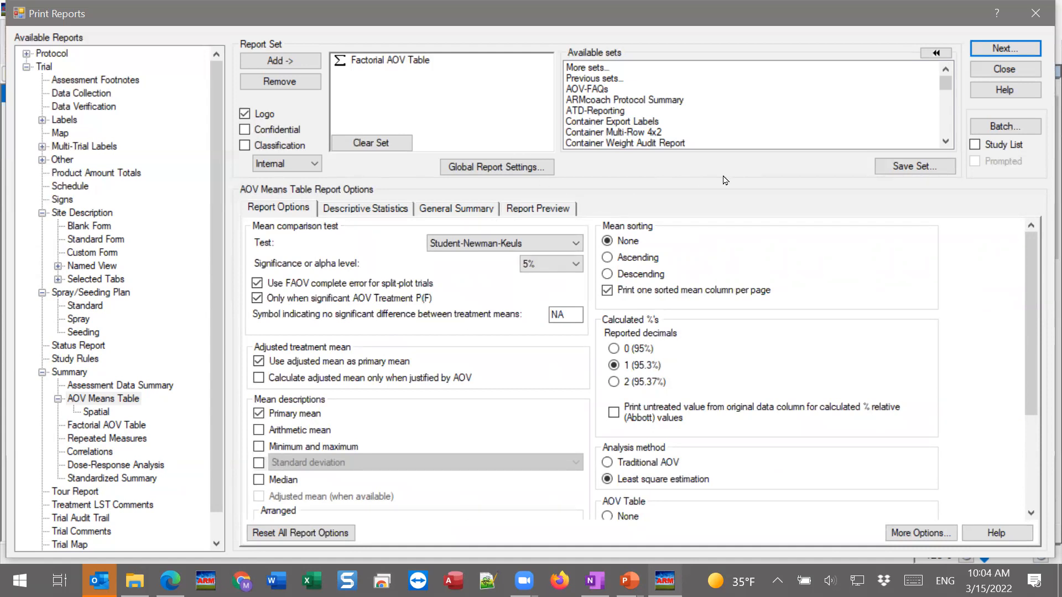
pyautogui.click(123, 427)
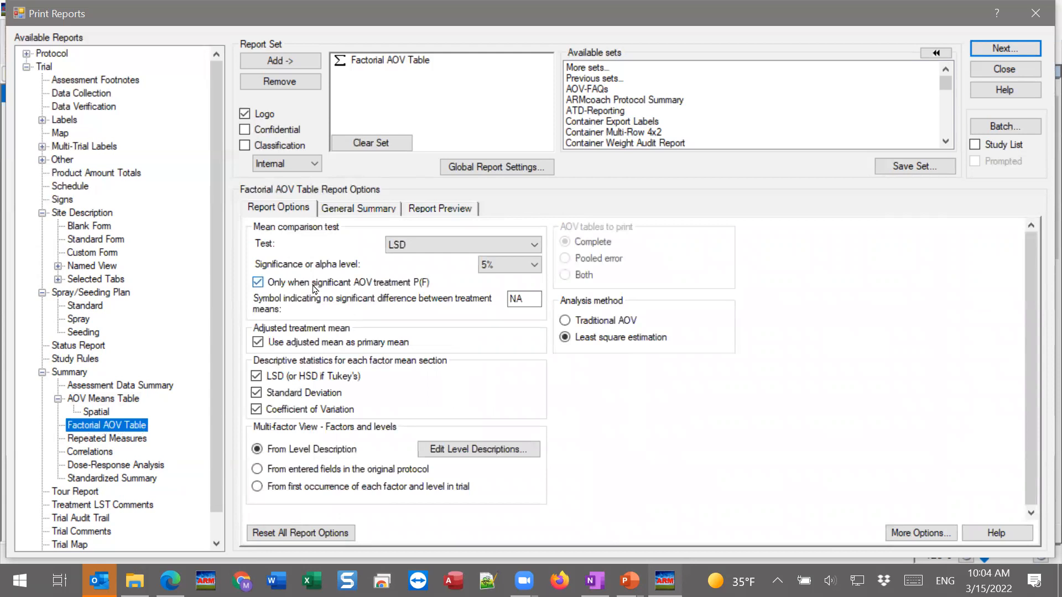
pyautogui.moveTo(355, 287)
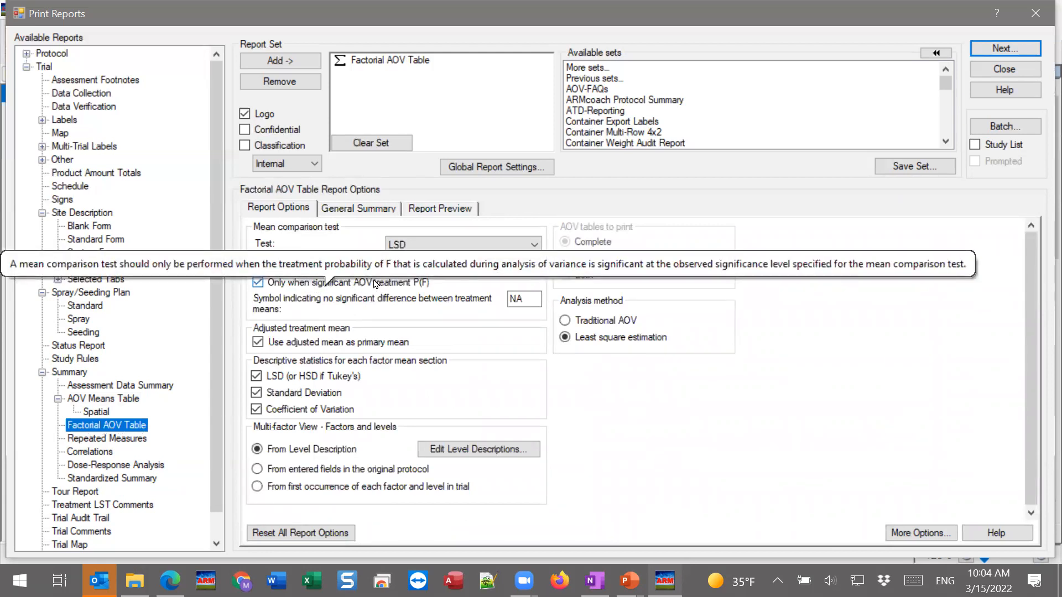